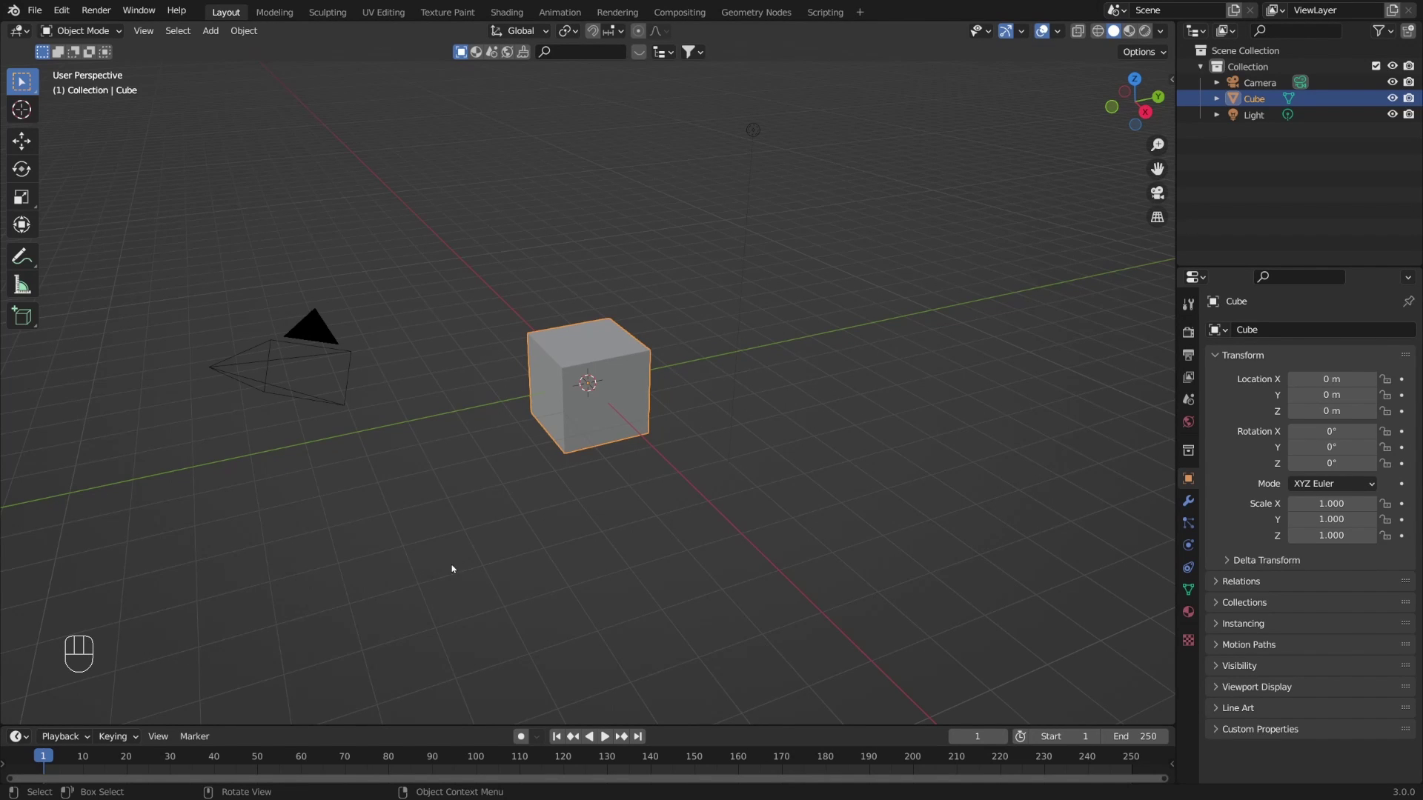
Step: Deselect everything in the default scene with Alt+A
{"action": "key", "text": "alt+a"}
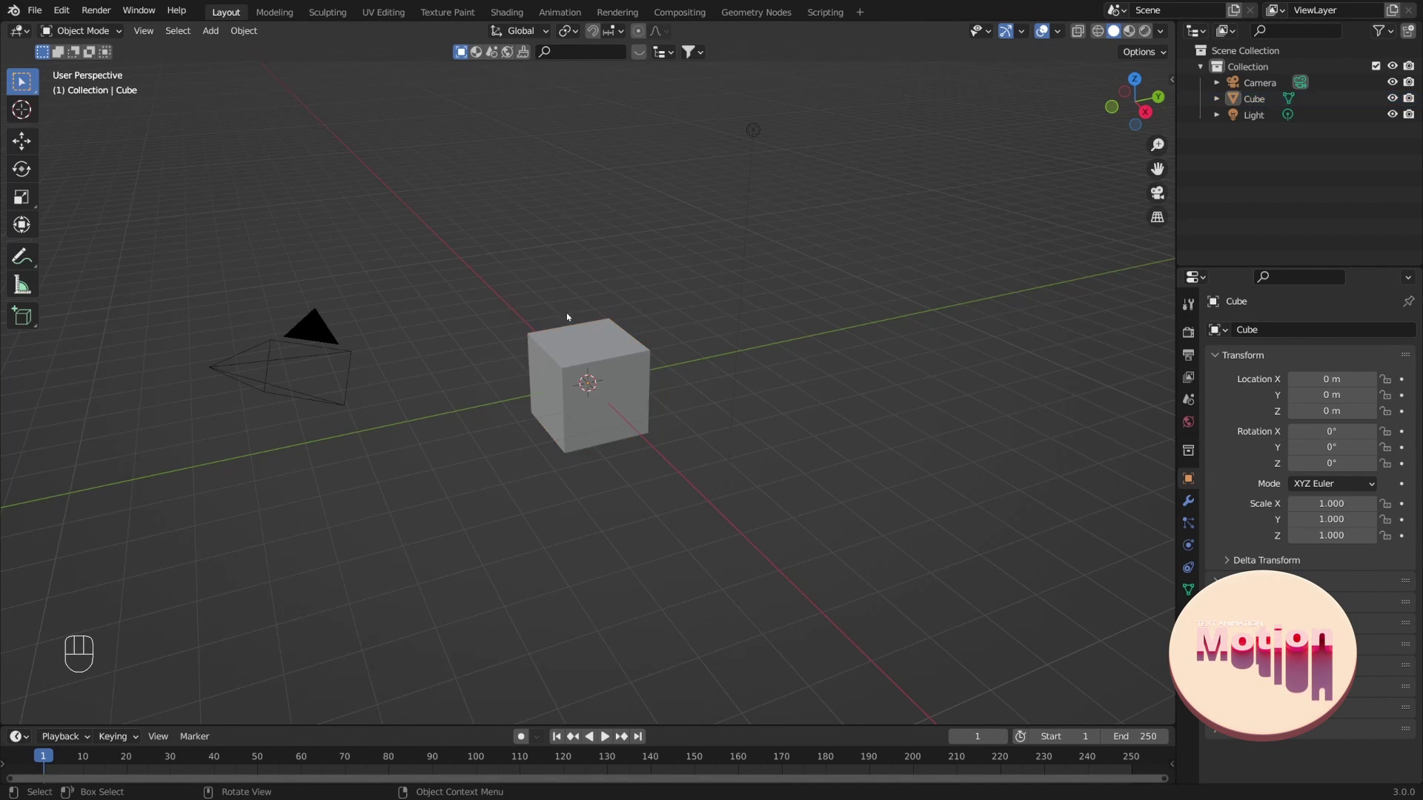
Step: Delete the default camera, cube and light, then switch to top view
{"action": "key", "text": "a"}
{"action": "key", "text": "x"}
{"action": "left_click", "coordinate": [513, 318]}
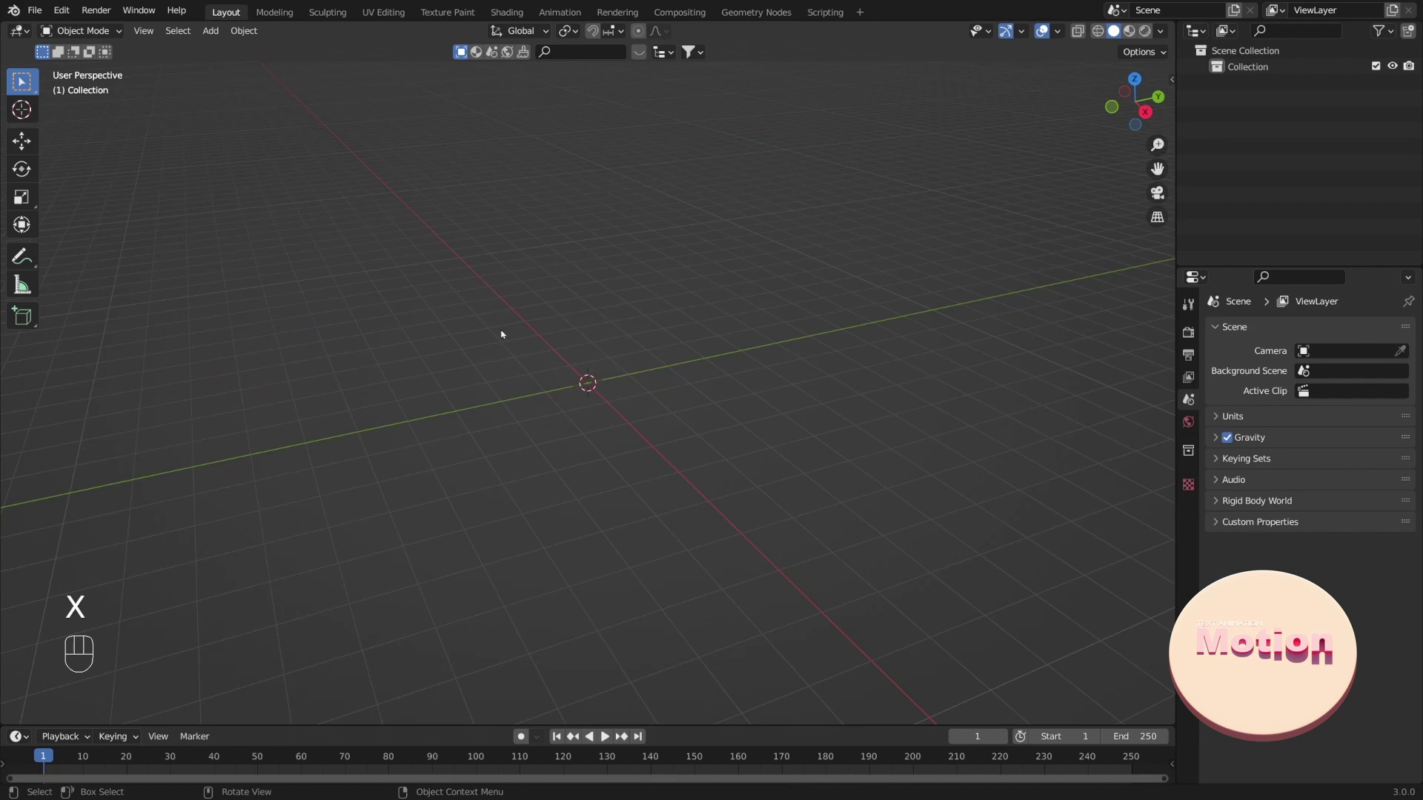
{"action": "key", "text": "KP_7"}
Step: Add a text object at the origin and change its text to 'Motion'
{"action": "key", "text": "shift+a"}
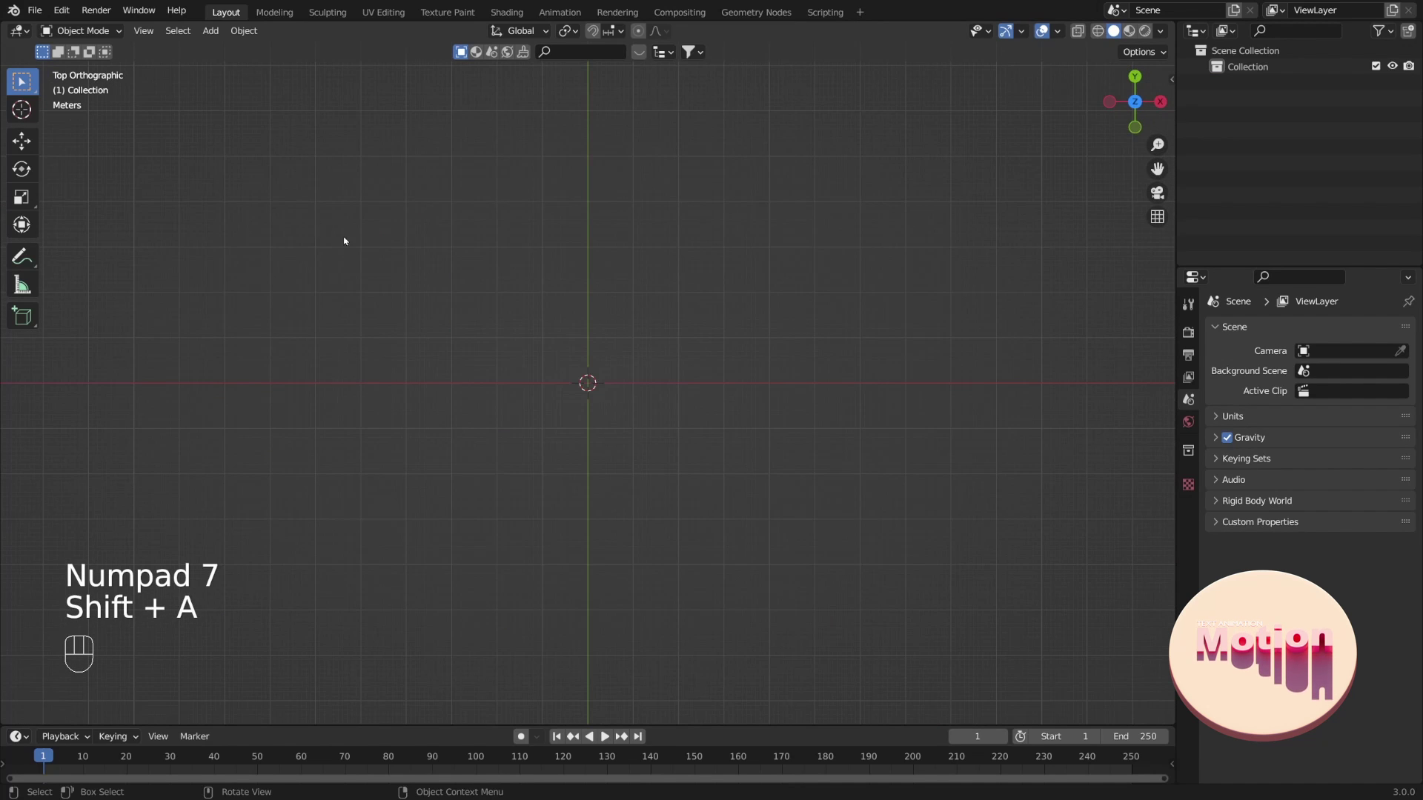
{"action": "key", "text": "shift+a"}
{"action": "left_click", "coordinate": [433, 261]}
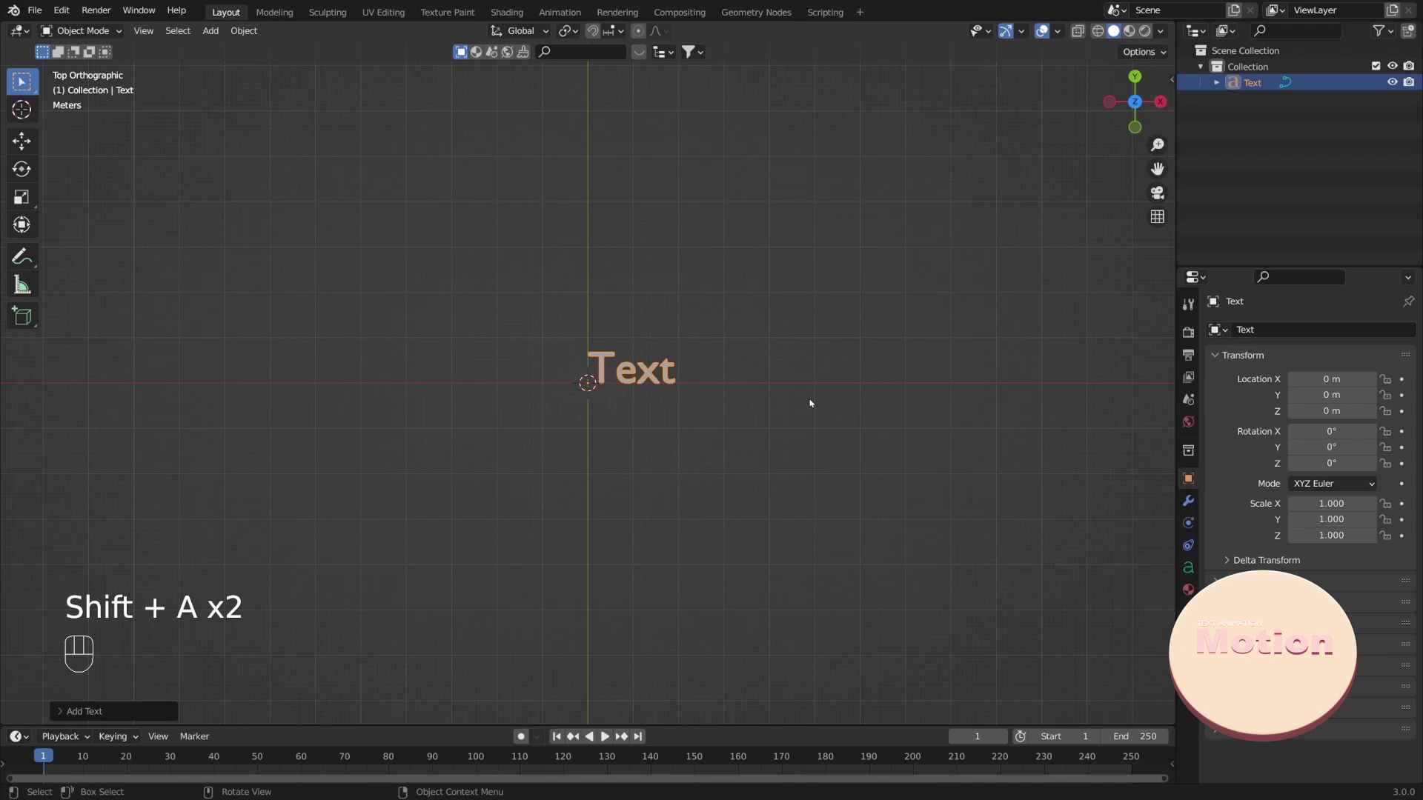
{"action": "key", "text": "Tab"}
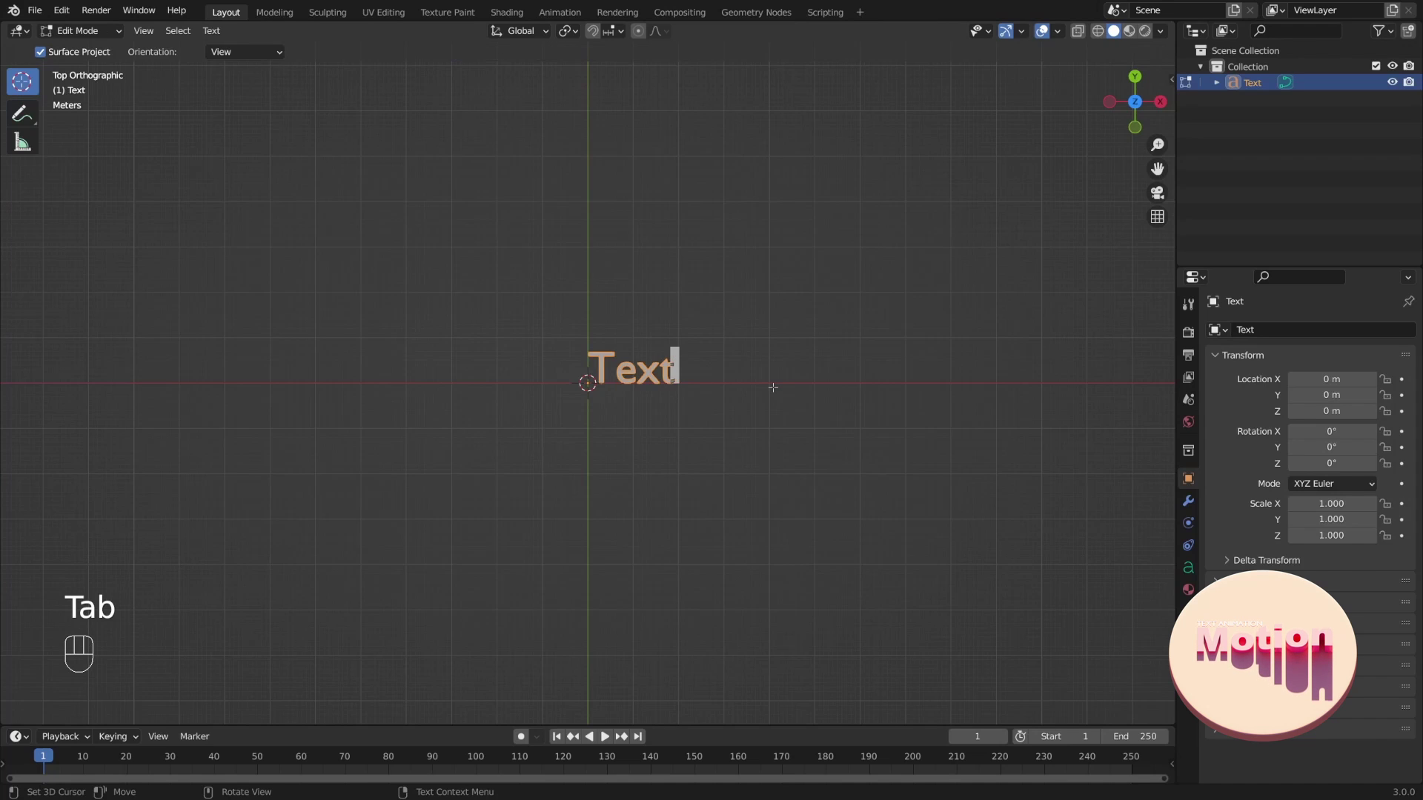
{"action": "key", "text": "BackSpace"}
{"action": "key", "text": "BackSpace"}
{"action": "key", "text": "BackSpace"}
{"action": "key", "text": "BackSpace"}
{"action": "type", "text": "m"}
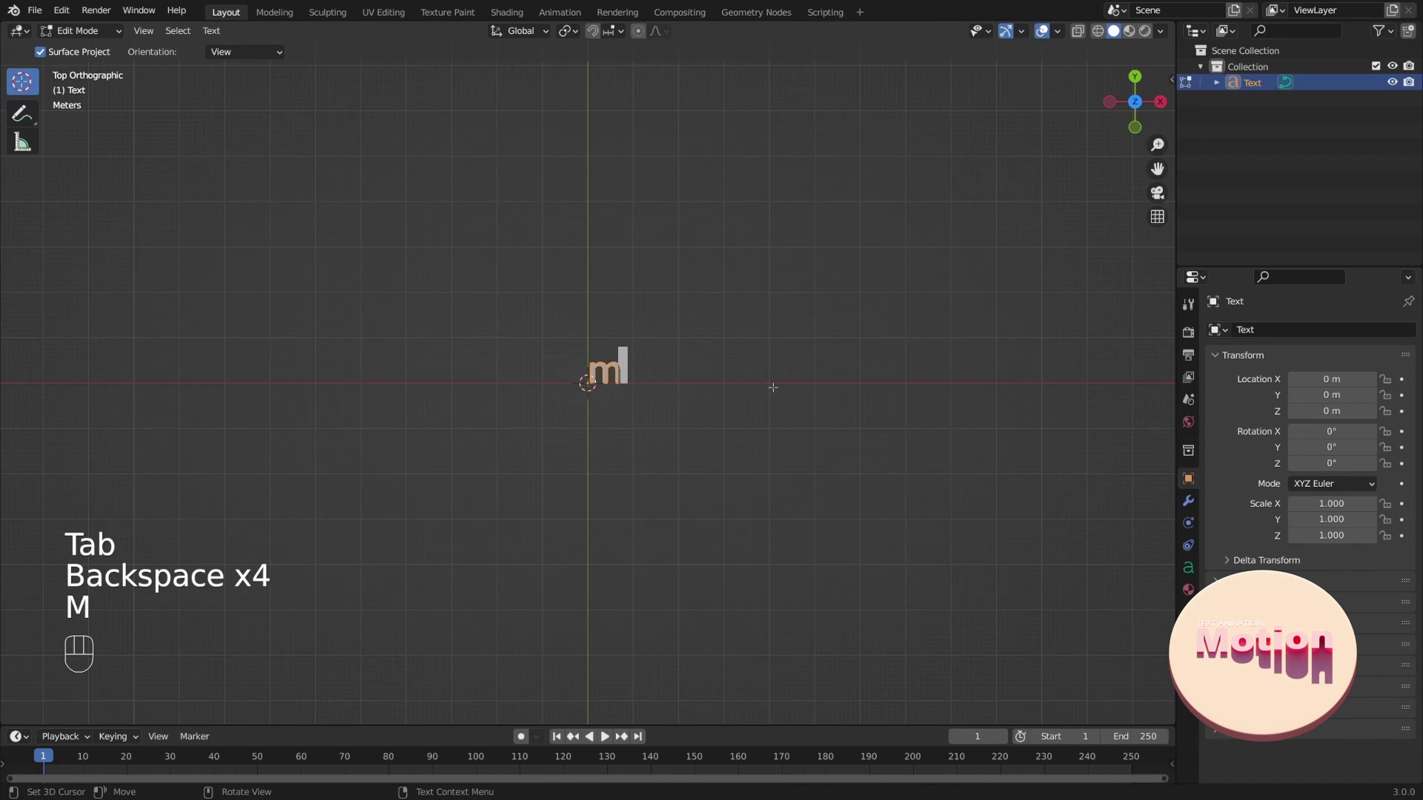
{"action": "key", "text": "BackSpace"}
{"action": "type", "text": "Motion"}
{"action": "key", "text": "Tab"}
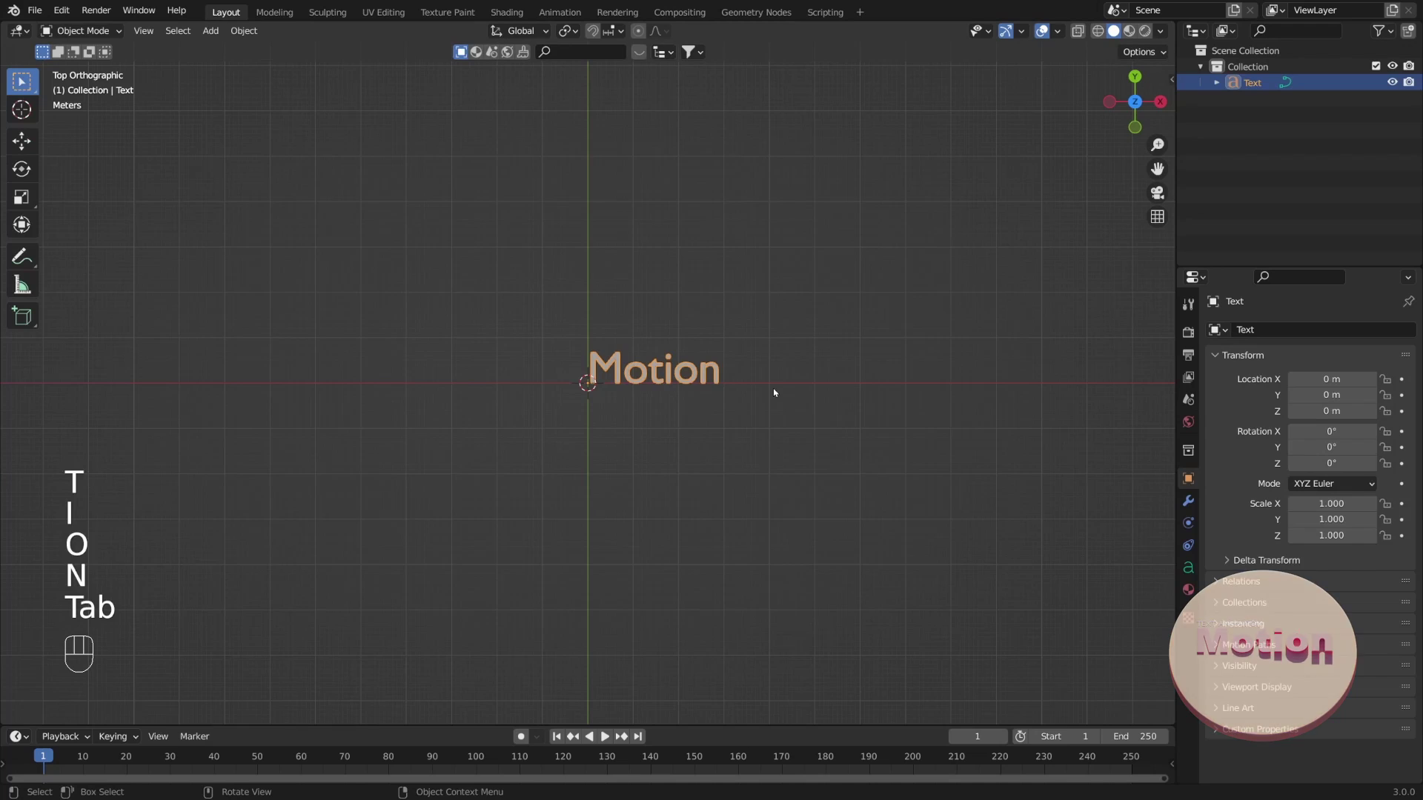
Step: Set the Motion text's origin with Geometry to Origin so it is centred
{"action": "right_click", "coordinate": [639, 376]}
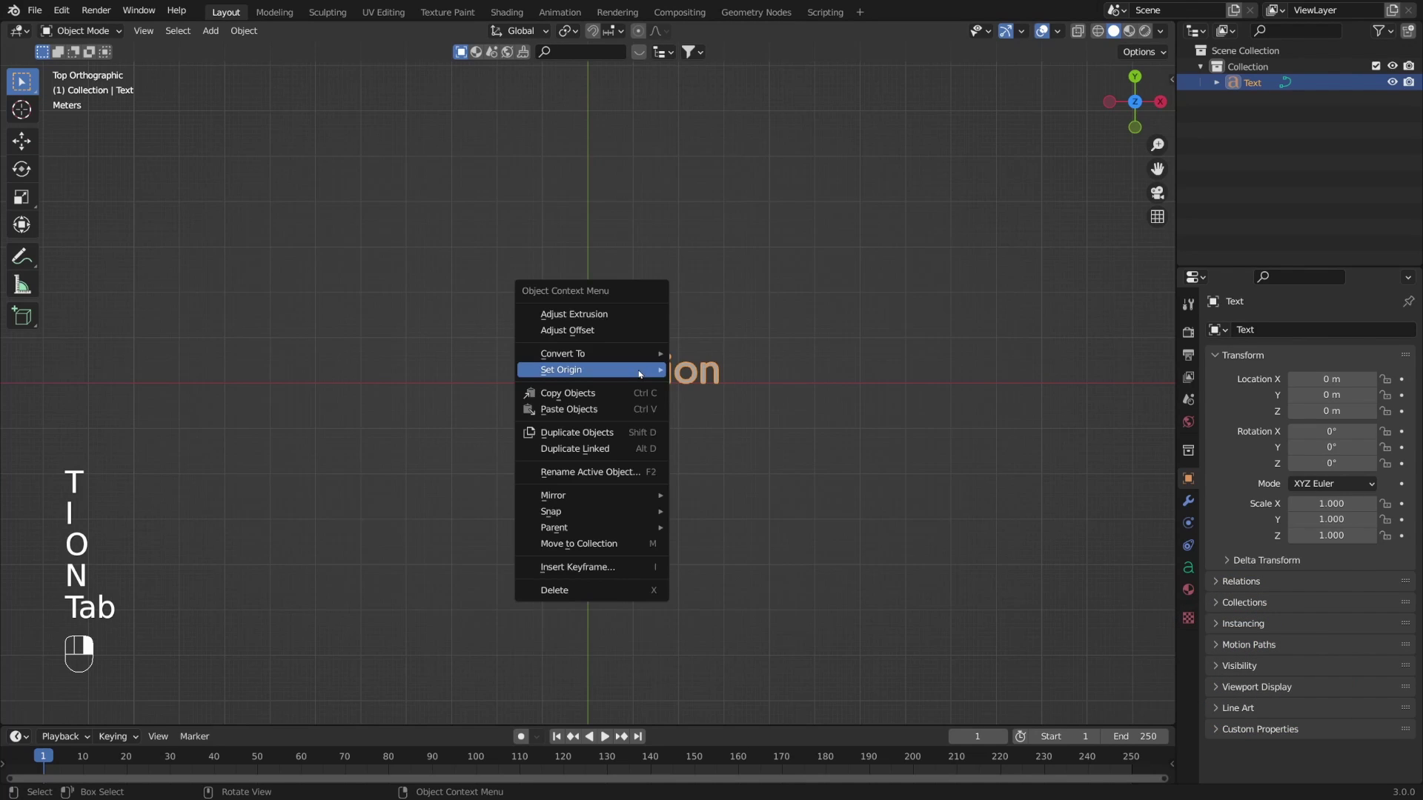
{"action": "mouse_move", "coordinate": [641, 367]}
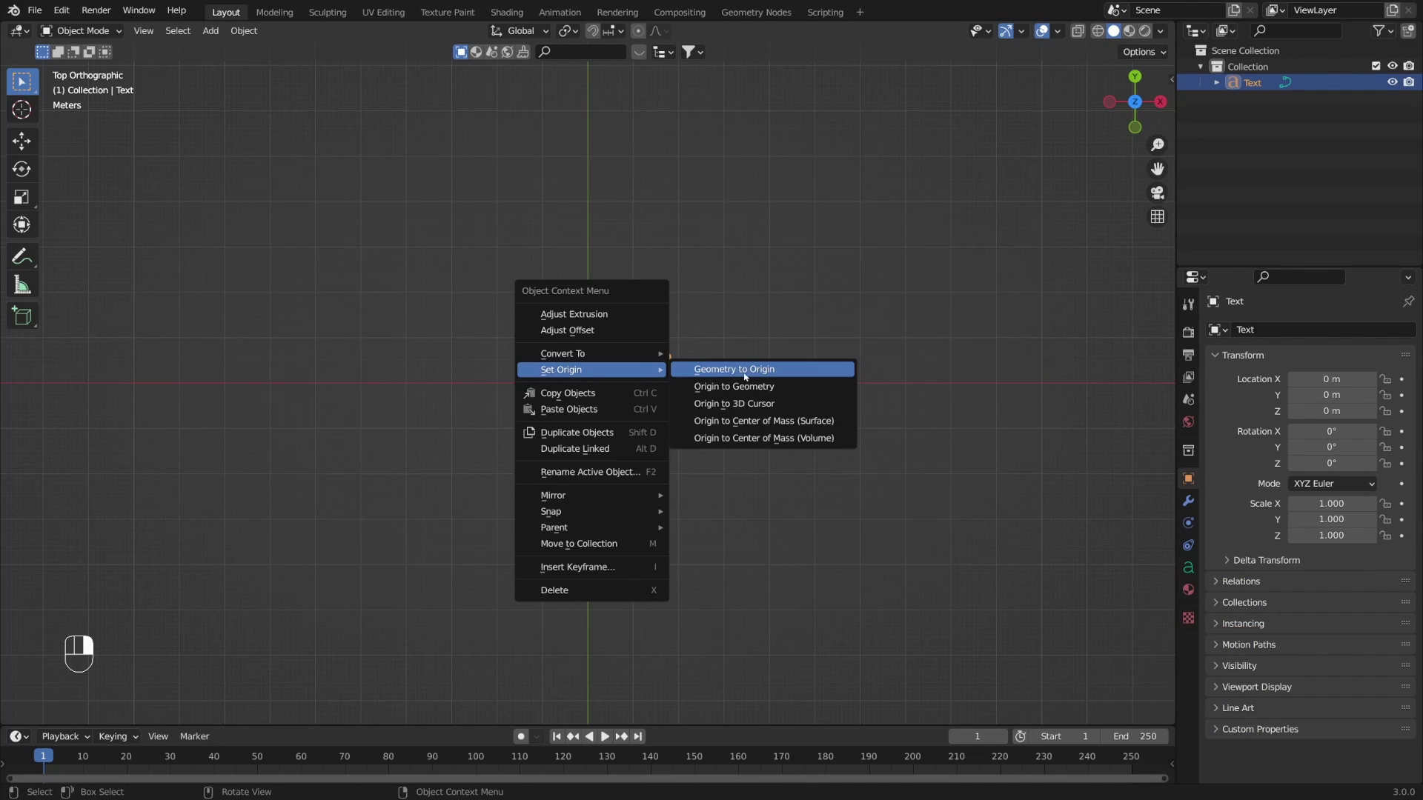
{"action": "left_click", "coordinate": [759, 369]}
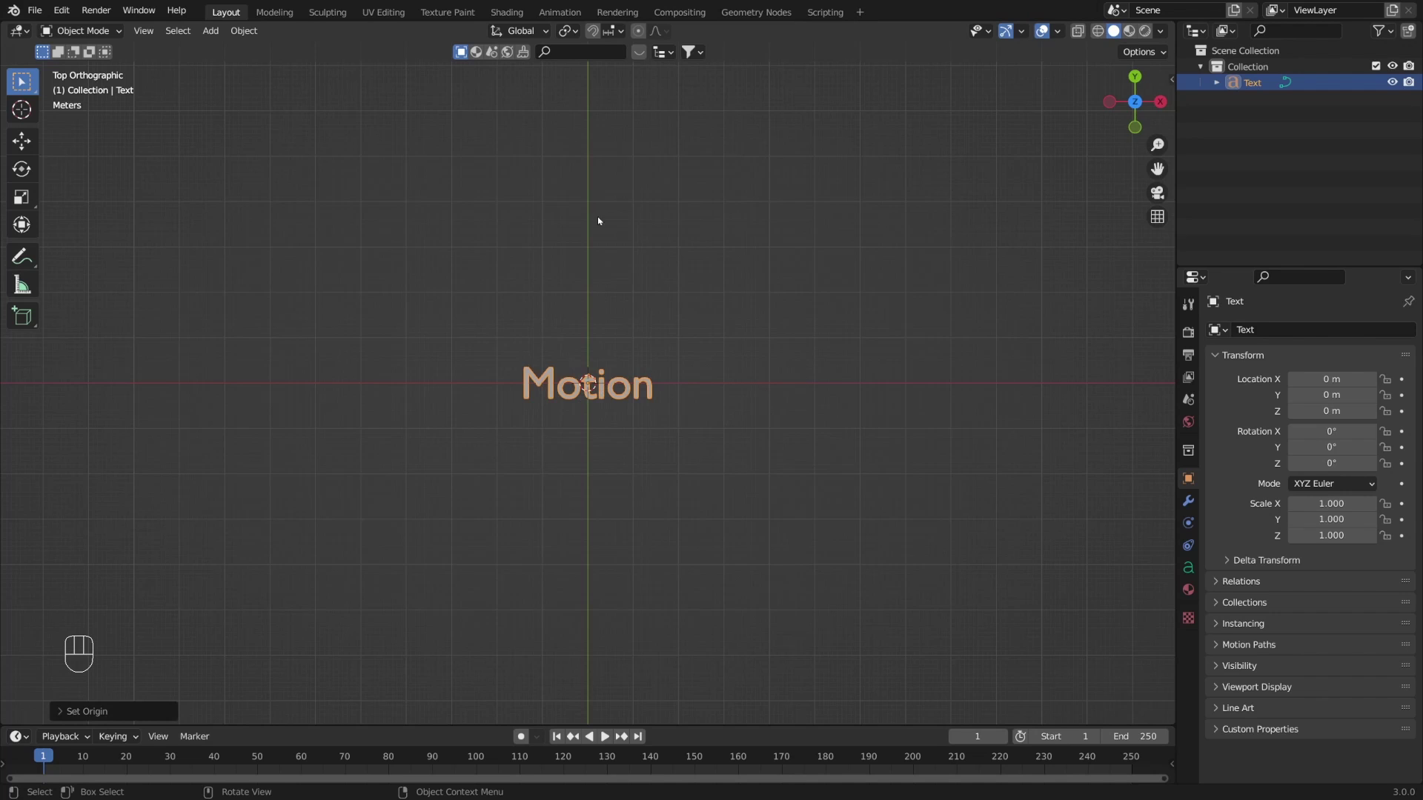
{"action": "scroll", "coordinate": [707, 396], "scroll_direction": "up", "scroll_amount": 5}
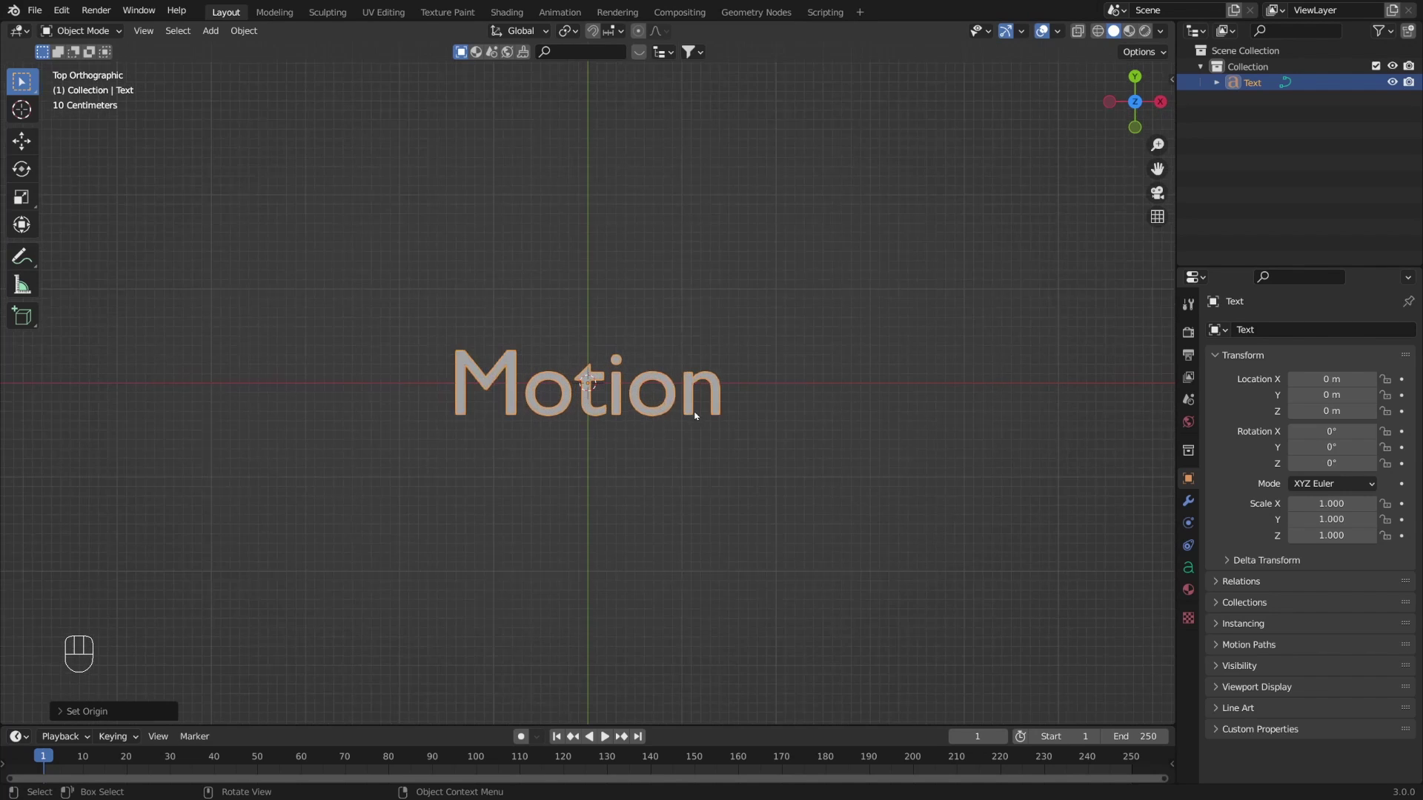
Step: Load Arial Black as the regular font of the Motion text
{"action": "left_click", "coordinate": [1190, 569]}
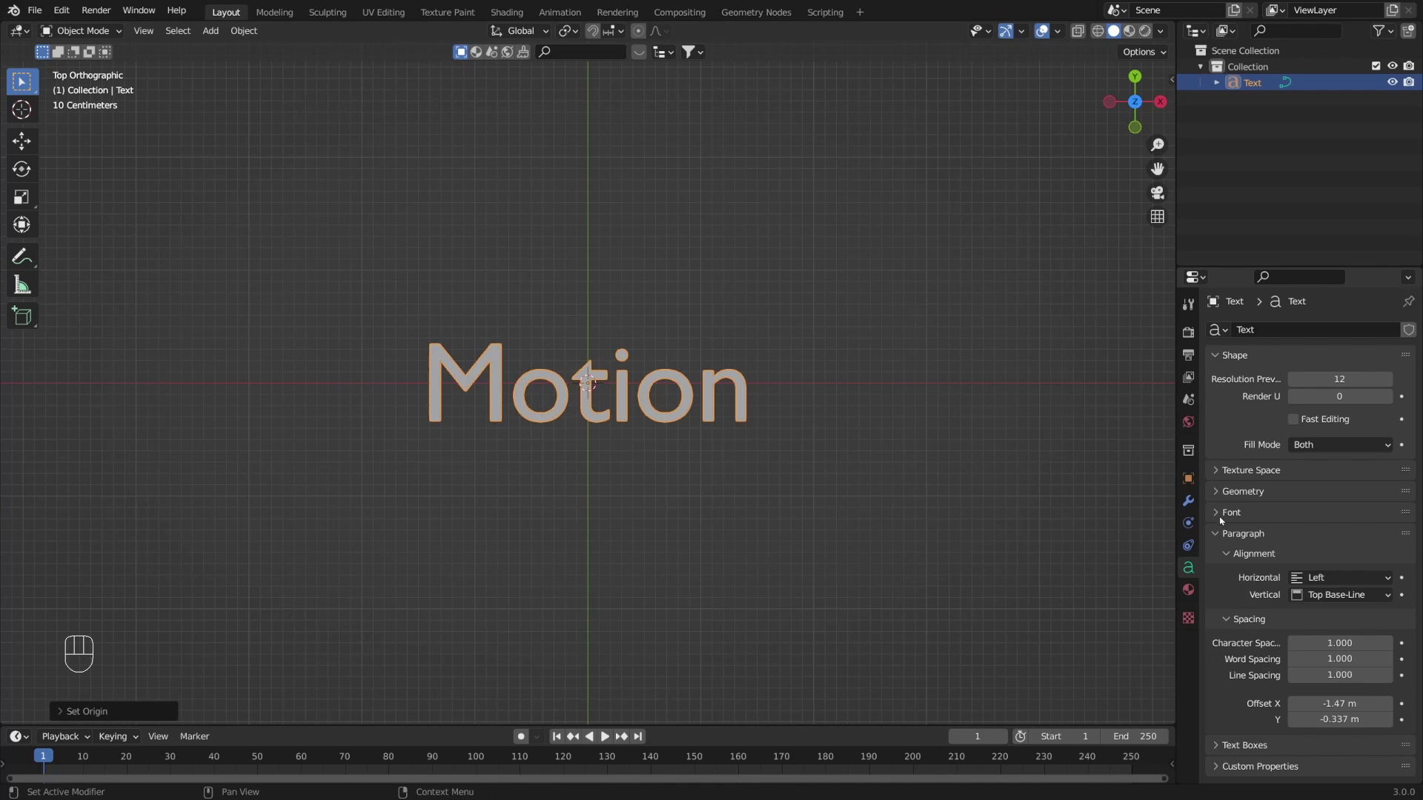
{"action": "left_click", "coordinate": [1230, 512]}
{"action": "left_click", "coordinate": [1384, 536]}
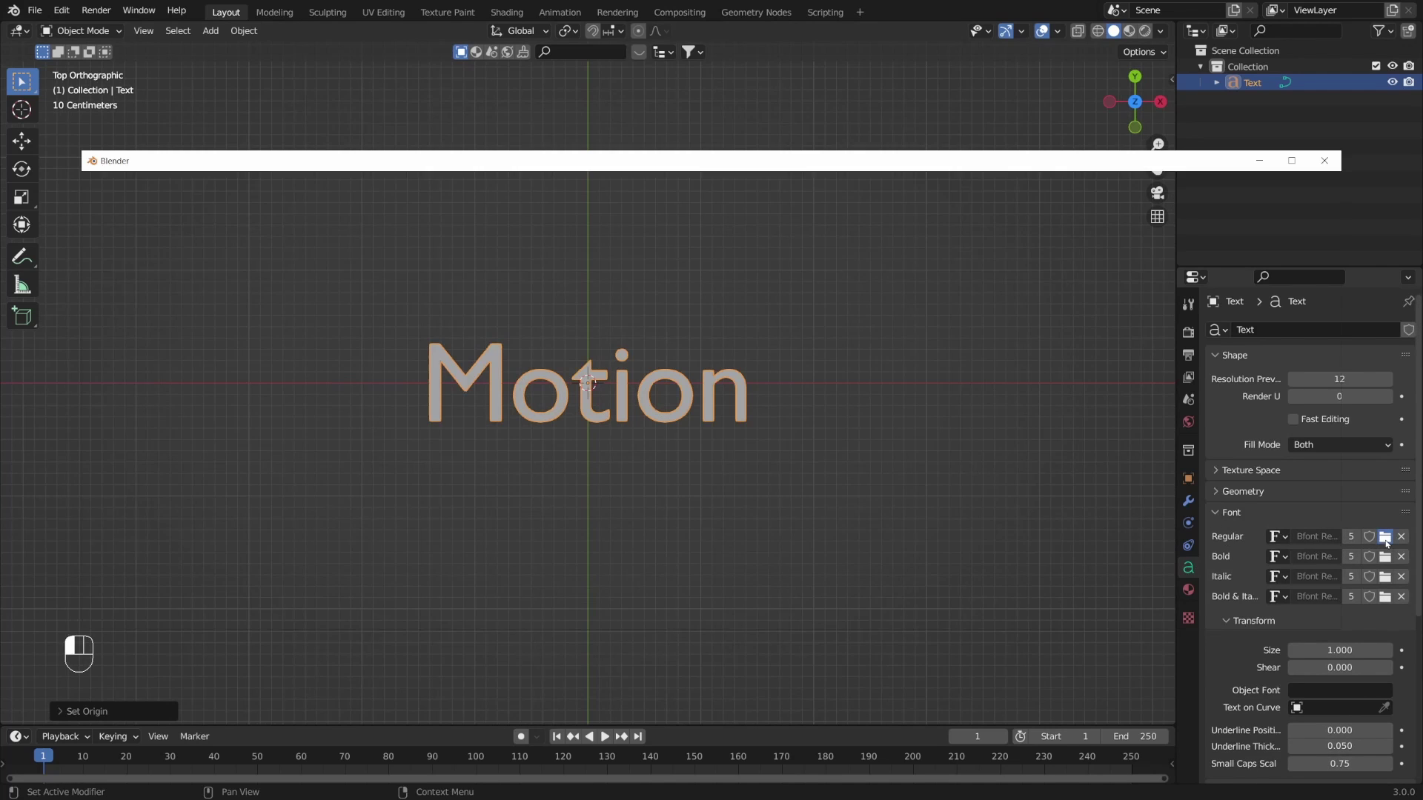
{"action": "scroll", "coordinate": [815, 474], "scroll_direction": "down", "scroll_amount": 5}
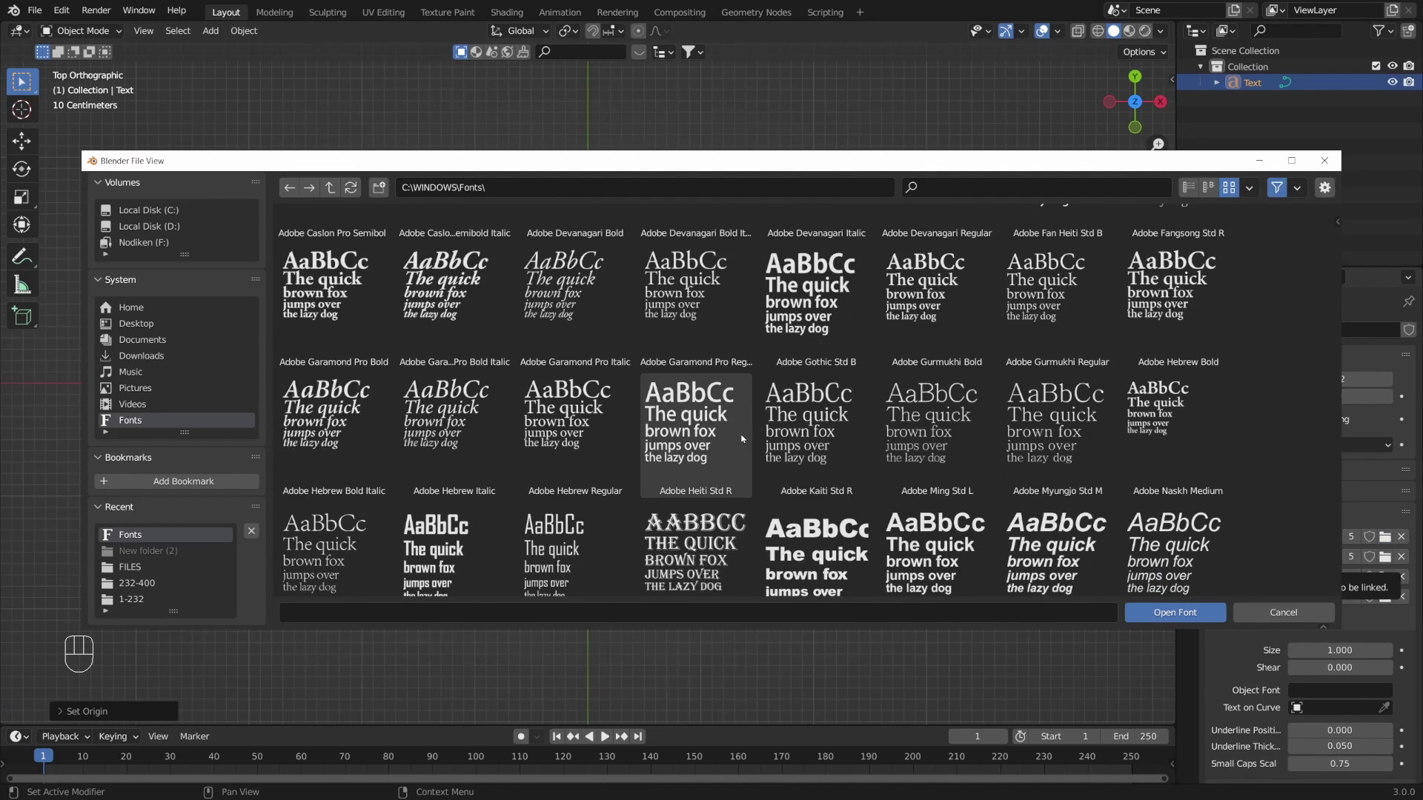
{"action": "left_click", "coordinate": [815, 495]}
{"action": "left_click", "coordinate": [1176, 613]}
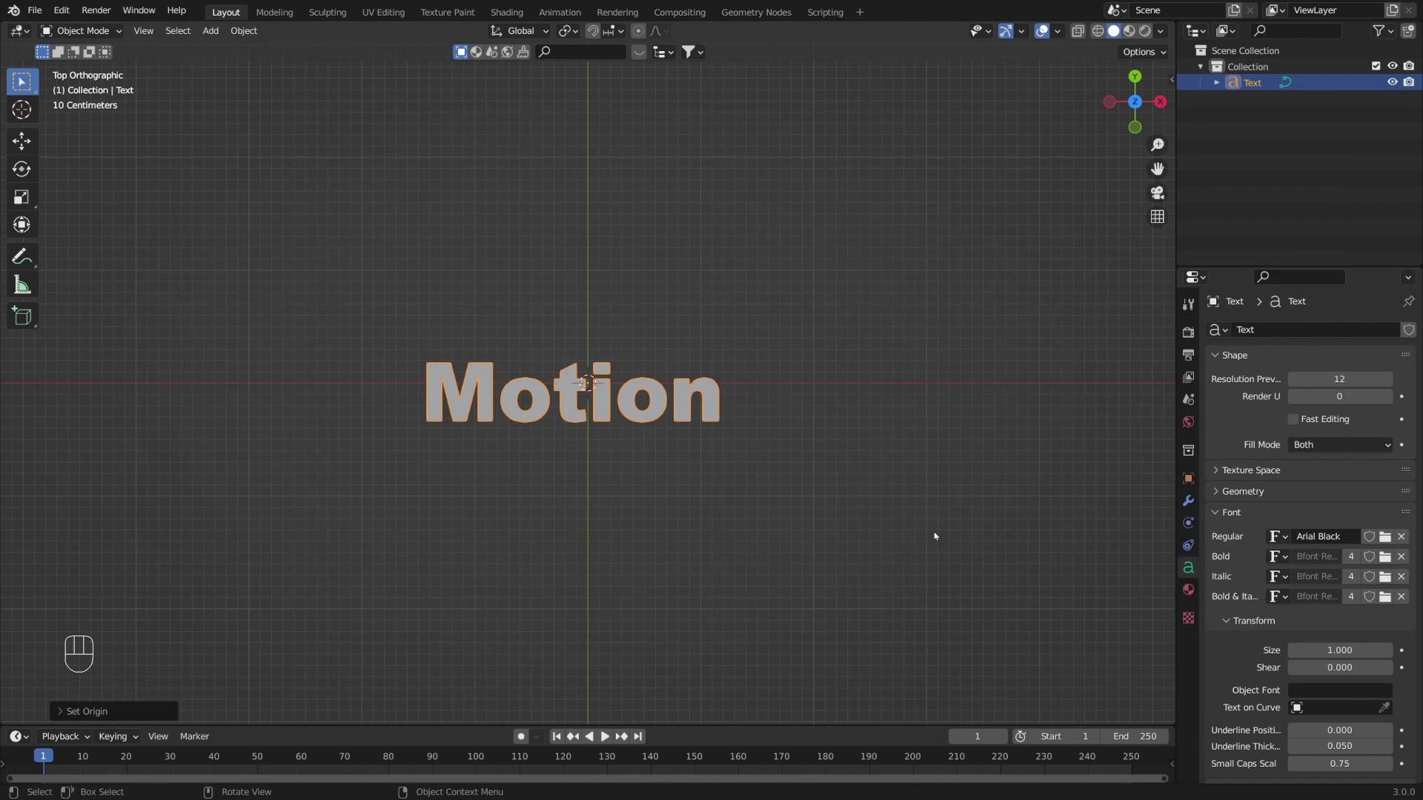
{"action": "scroll", "coordinate": [591, 412], "scroll_direction": "up", "scroll_amount": 3}
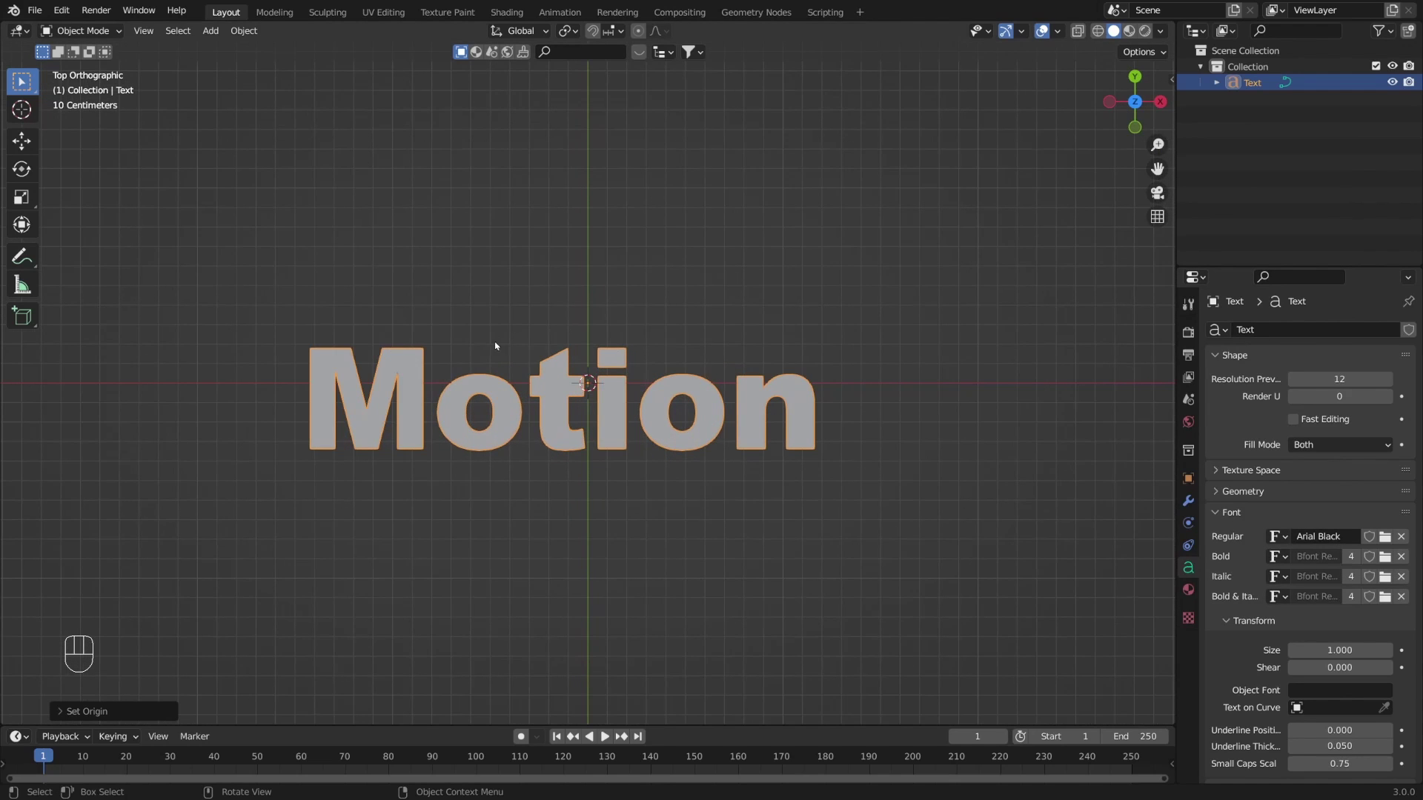
{"action": "middle_click_drag", "start_coordinate": [530, 378], "coordinate": [649, 364]}
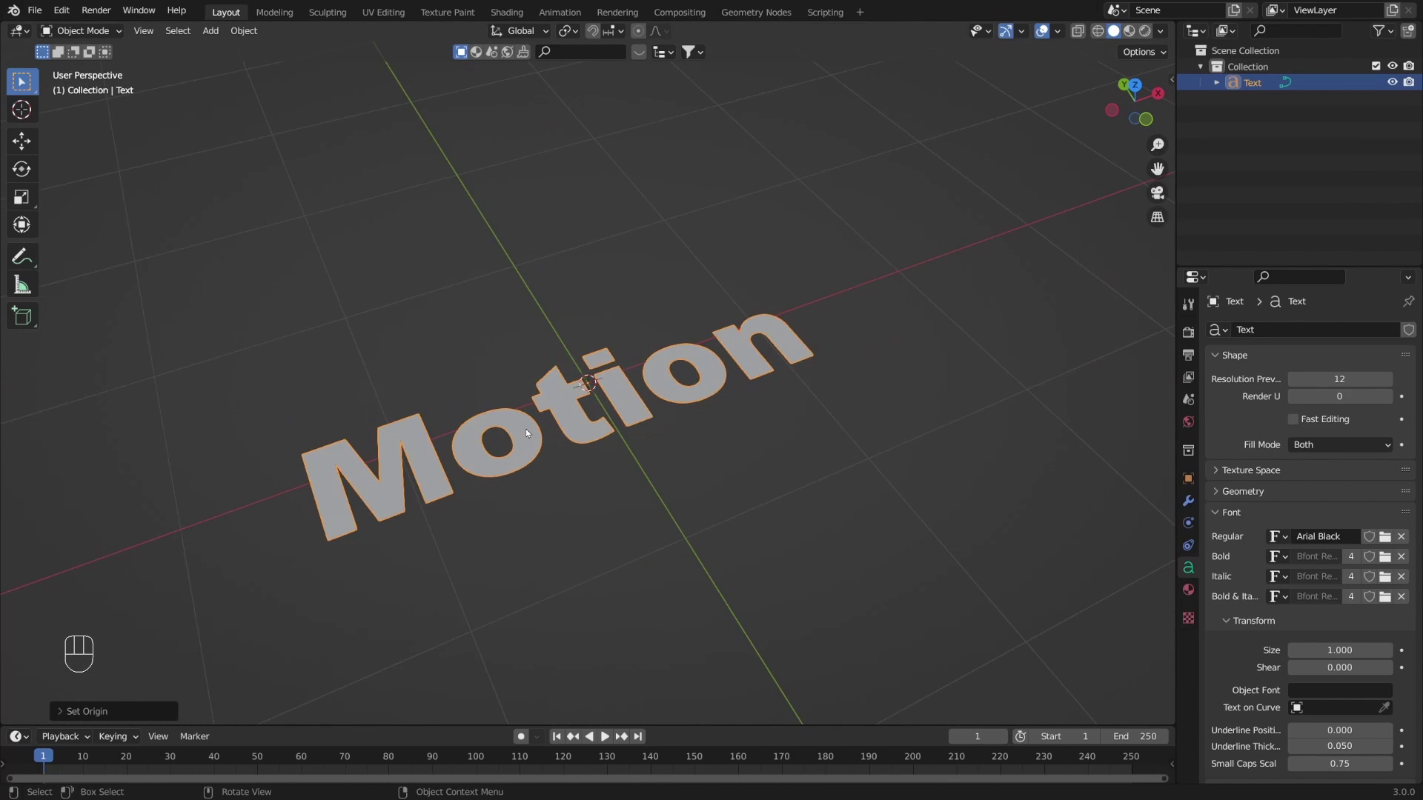
Step: In top view, duplicate the Motion text and trim the copy to just 'M'
{"action": "key", "text": "KP_7"}
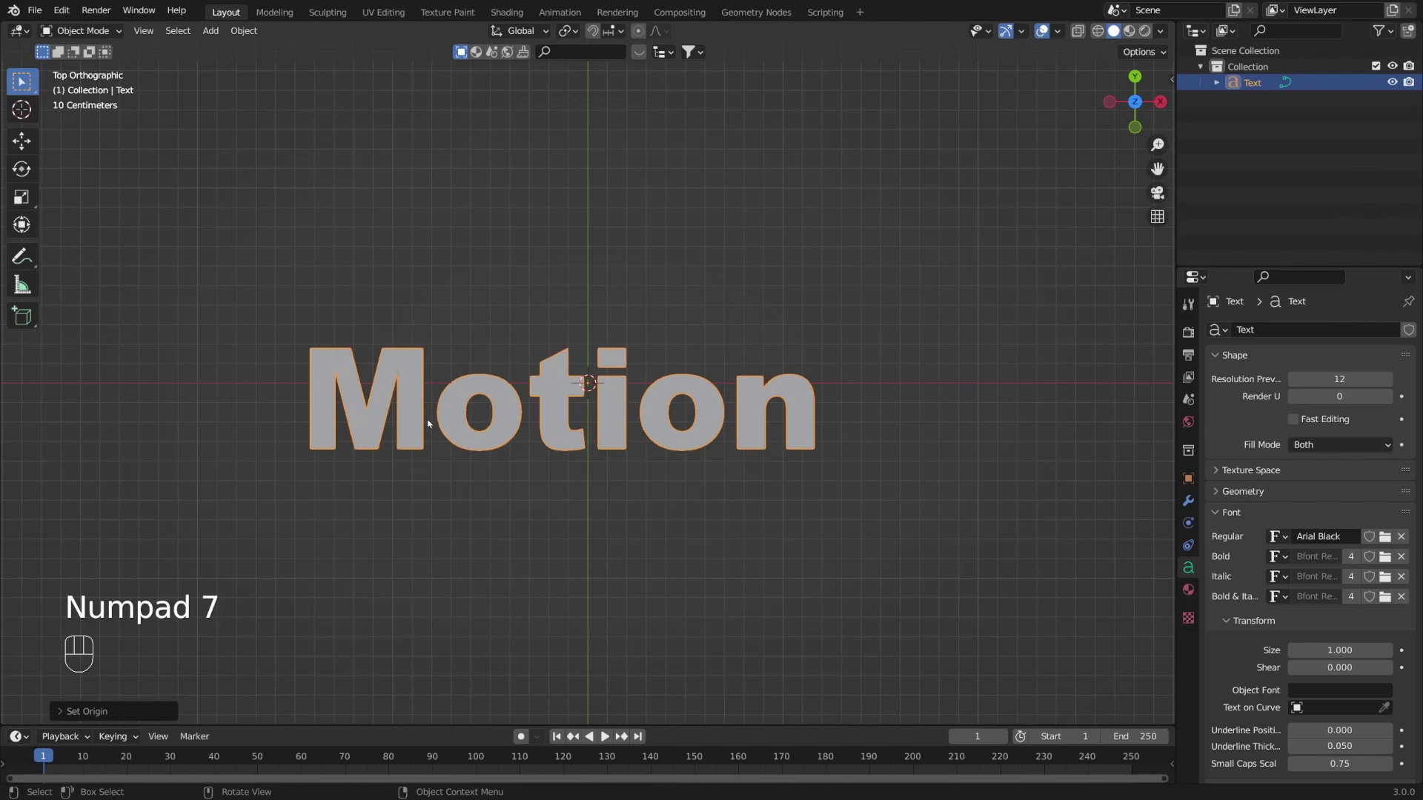
{"action": "key", "text": "shift+d"}
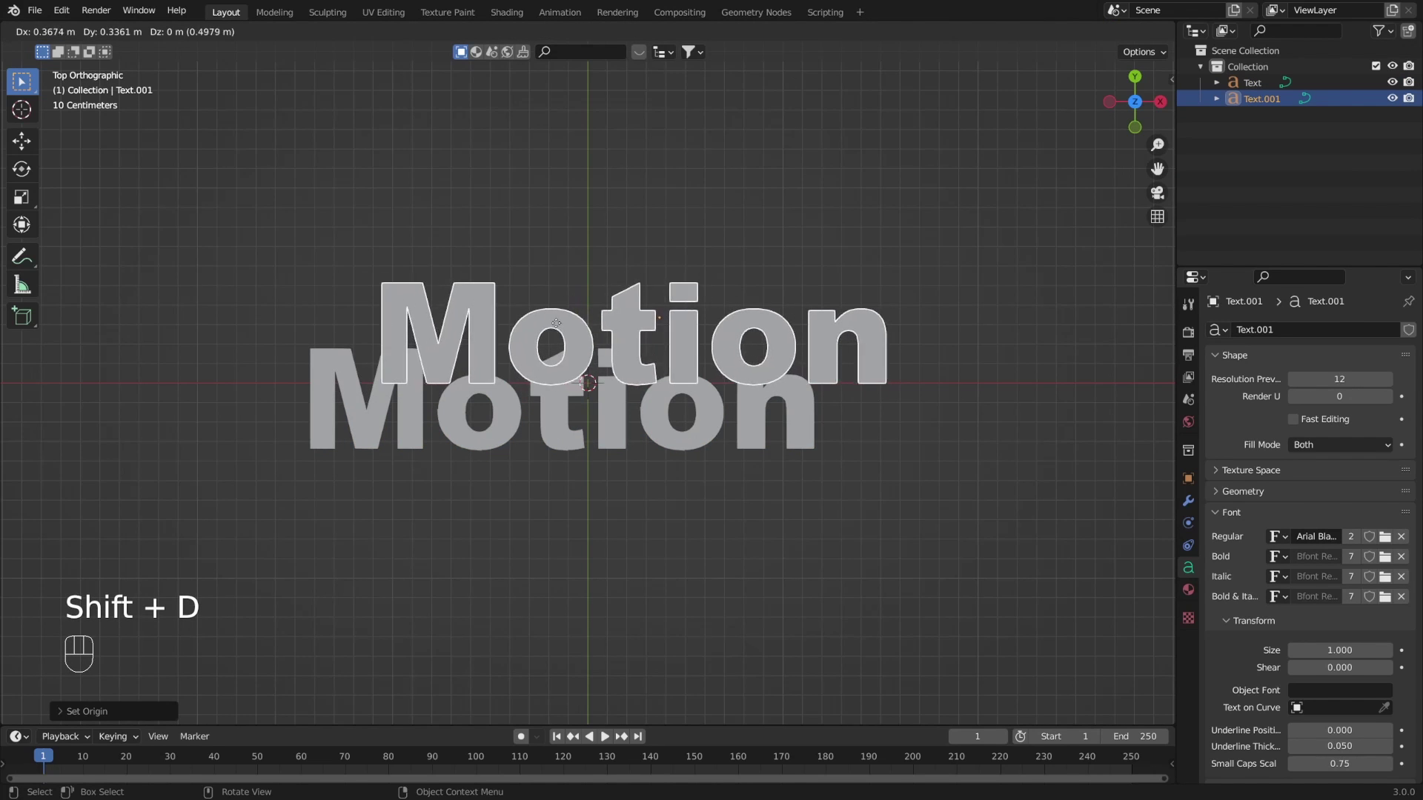
{"action": "right_click", "coordinate": [579, 317]}
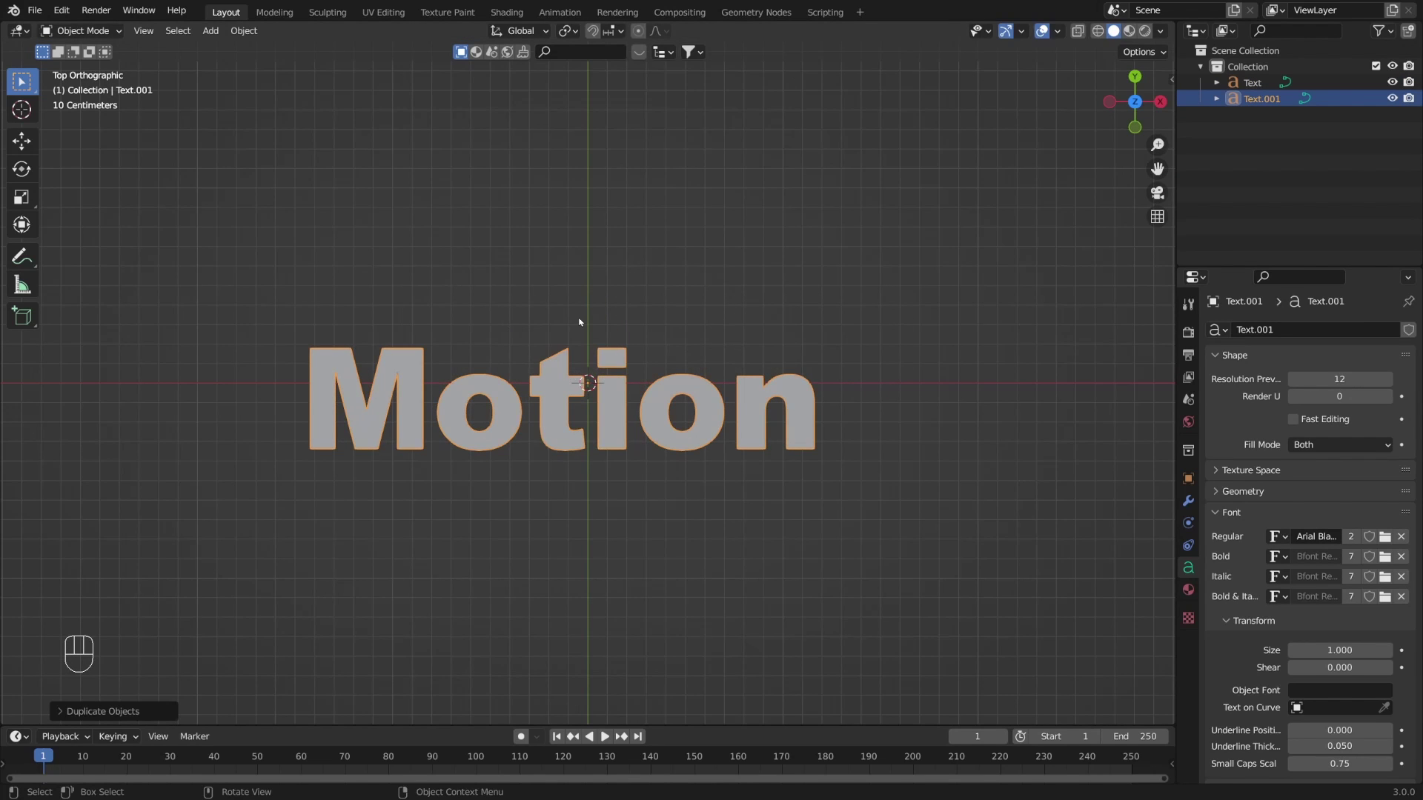
{"action": "key", "text": "Tab"}
{"action": "key", "text": "BackSpace"}
{"action": "key", "text": "BackSpace"}
{"action": "key", "text": "BackSpace"}
{"action": "key", "text": "BackSpace"}
{"action": "key", "text": "BackSpace"}
{"action": "key", "text": "Tab"}
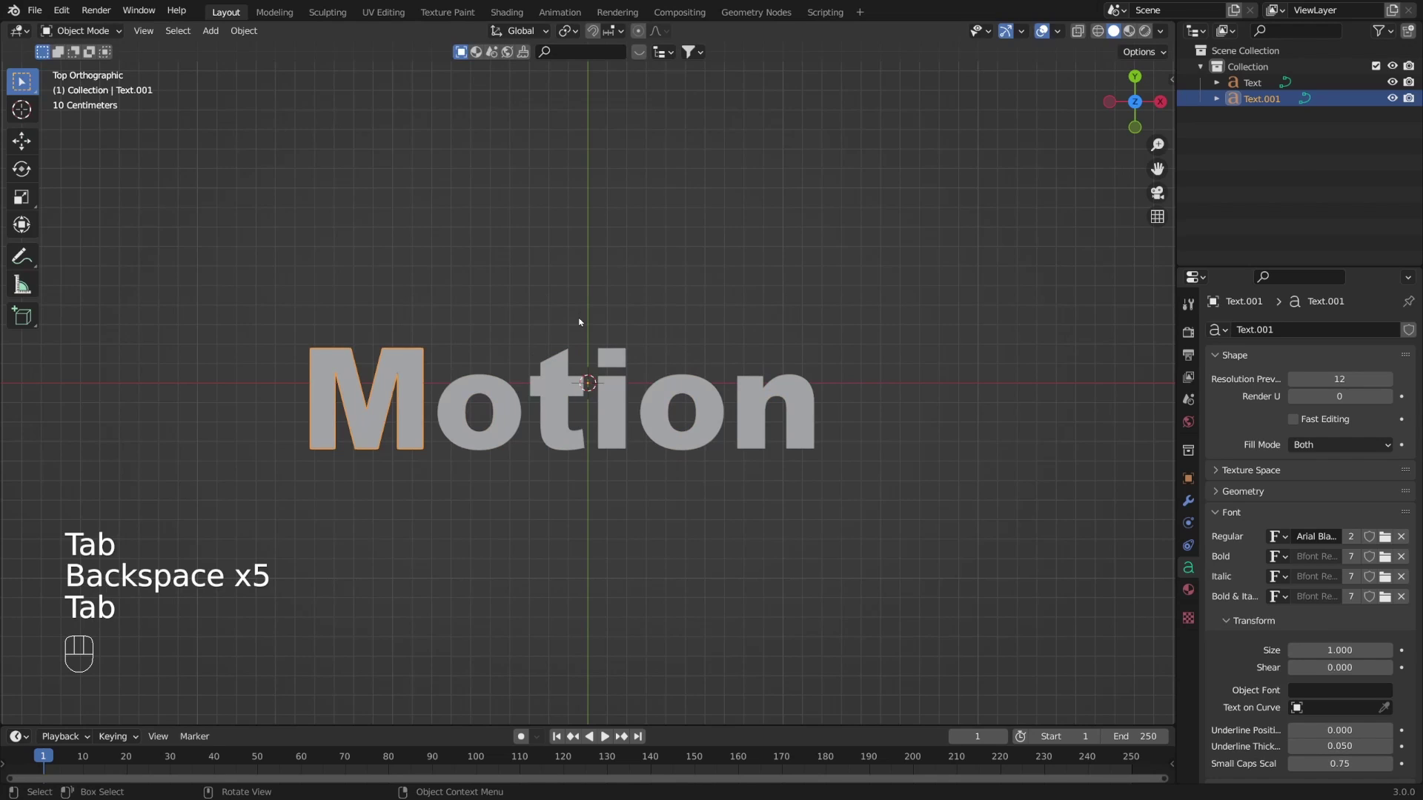
Step: Make 'o' letter copies and place them over both o's of Motion
{"action": "key", "text": "shift+d"}
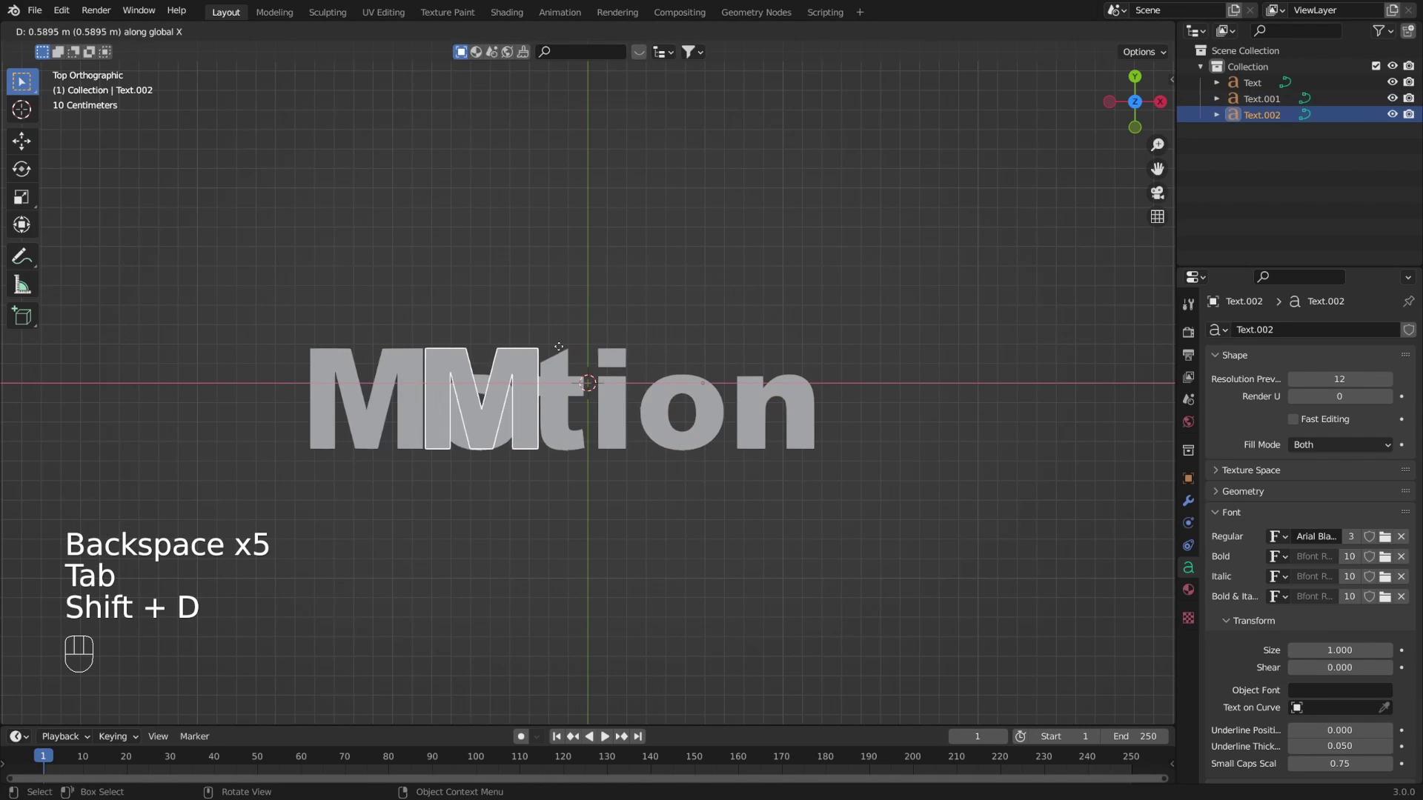
{"action": "left_click", "coordinate": [559, 352]}
{"action": "key", "text": "Tab"}
{"action": "key", "text": "BackSpace"}
{"action": "type", "text": "o"}
{"action": "key", "text": "Tab"}
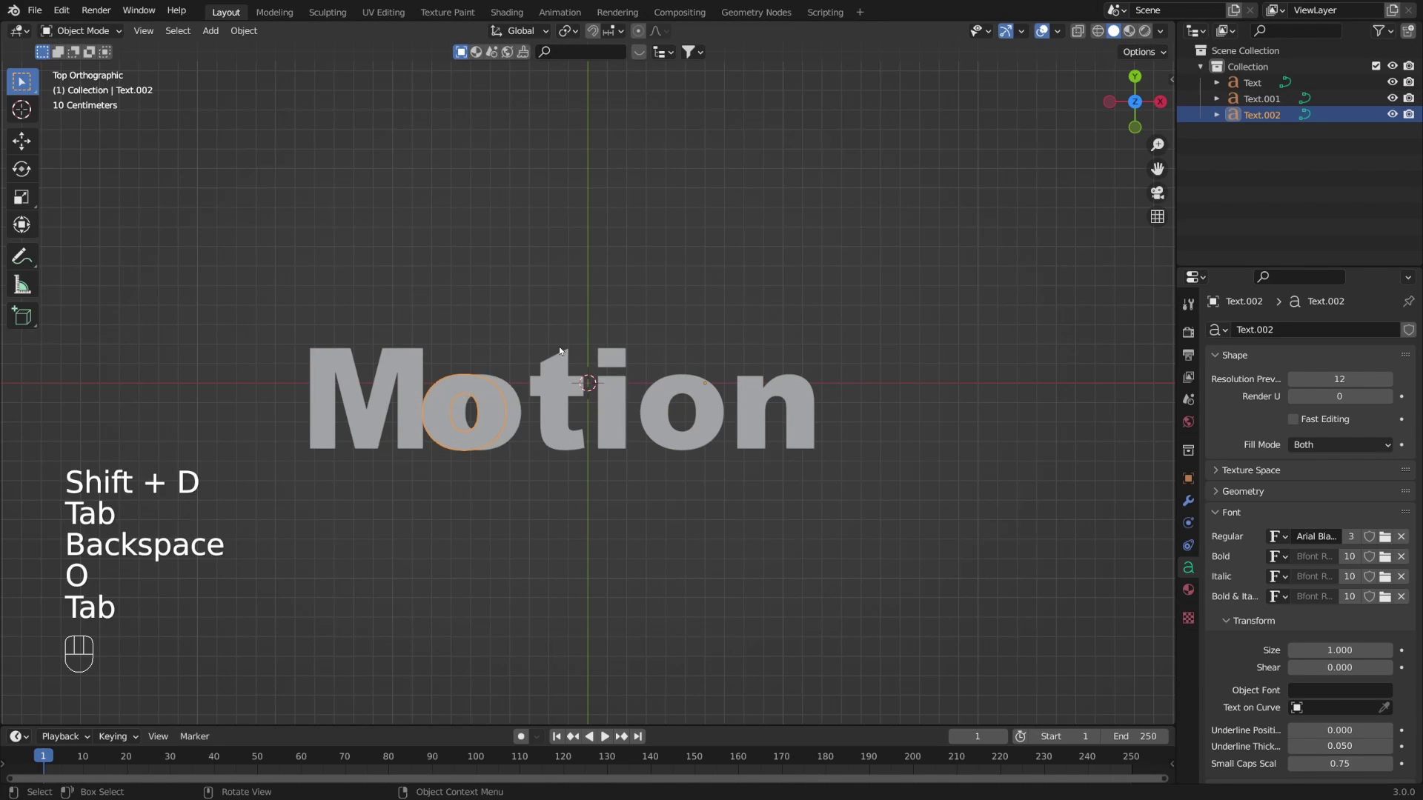
{"action": "key", "text": "g"}
{"action": "left_click", "coordinate": [573, 346]}
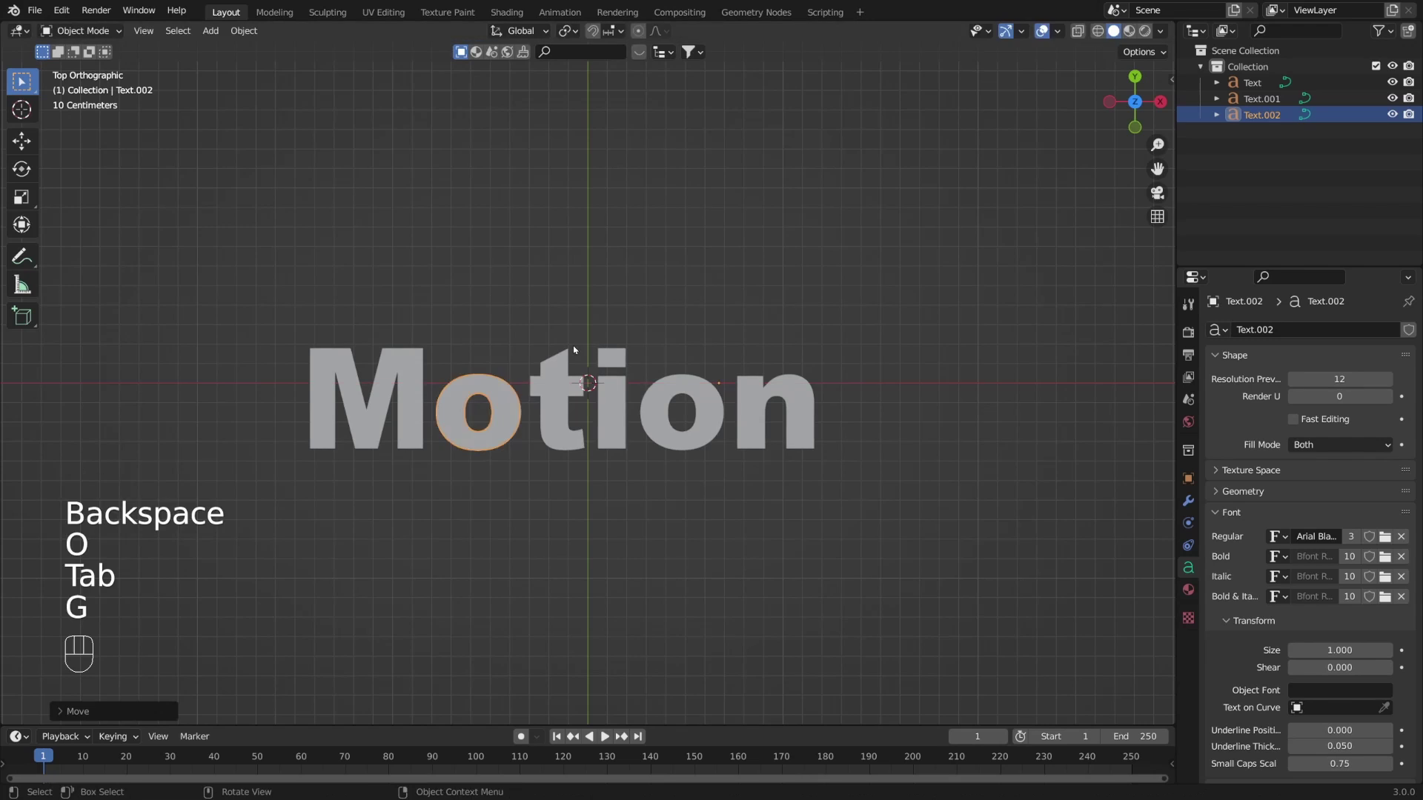
{"action": "key", "text": "shift+d"}
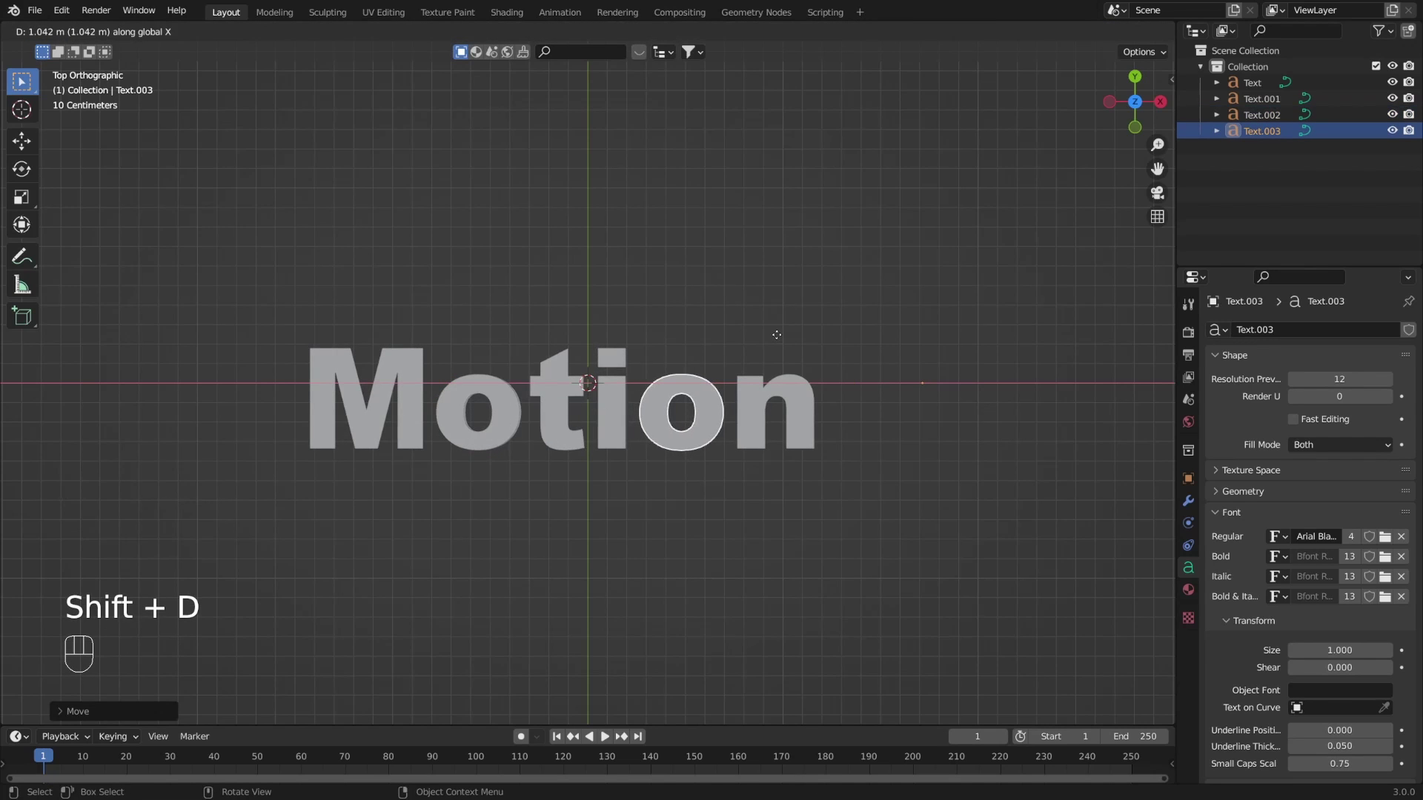
{"action": "left_click", "coordinate": [726, 338]}
Step: Create a 't' letter copy and place it over Motion's t
{"action": "key", "text": "shift+d"}
{"action": "left_click", "coordinate": [659, 331]}
{"action": "key", "text": "Tab"}
{"action": "key", "text": "BackSpace"}
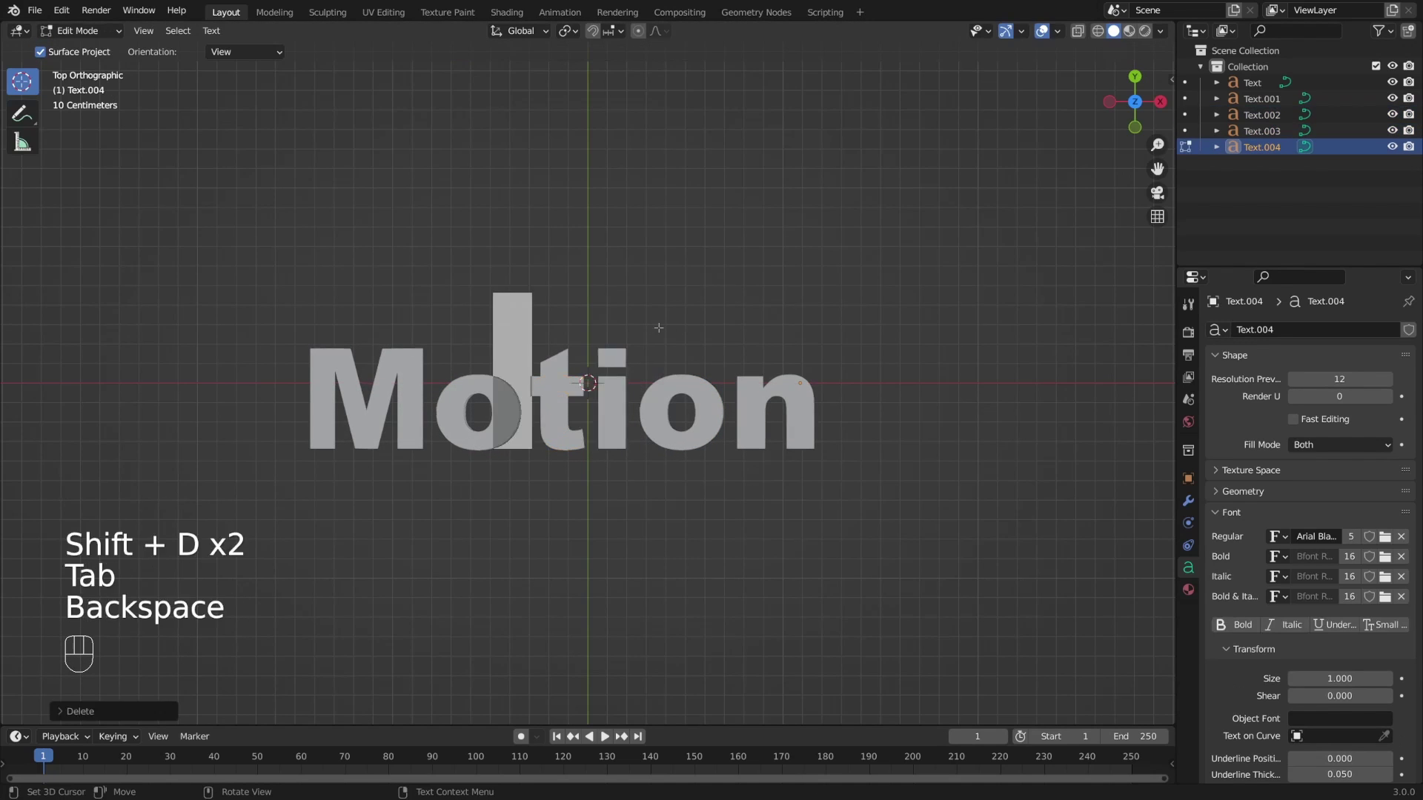
{"action": "type", "text": "t"}
{"action": "key", "text": "Tab"}
{"action": "key", "text": "g"}
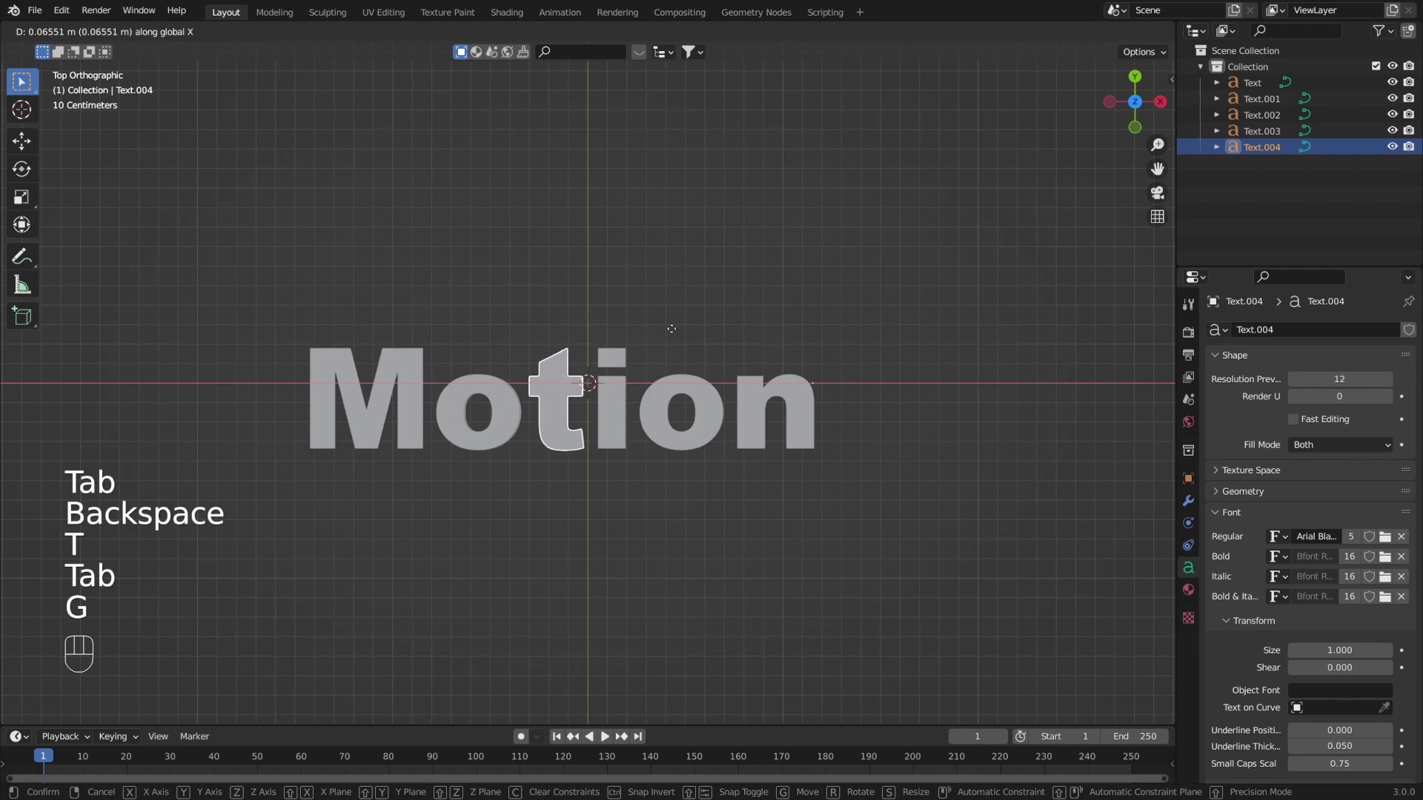
{"action": "left_click", "coordinate": [672, 329], "text": "shift"}
Step: Create an 'i' letter copy and place it over Motion's i
{"action": "key", "text": "shift+d"}
{"action": "left_click", "coordinate": [730, 326]}
{"action": "key", "text": "Tab"}
{"action": "key", "text": "BackSpace"}
{"action": "type", "text": "i"}
{"action": "key", "text": "Tab"}
{"action": "key", "text": "g"}
{"action": "left_click", "coordinate": [737, 327]}
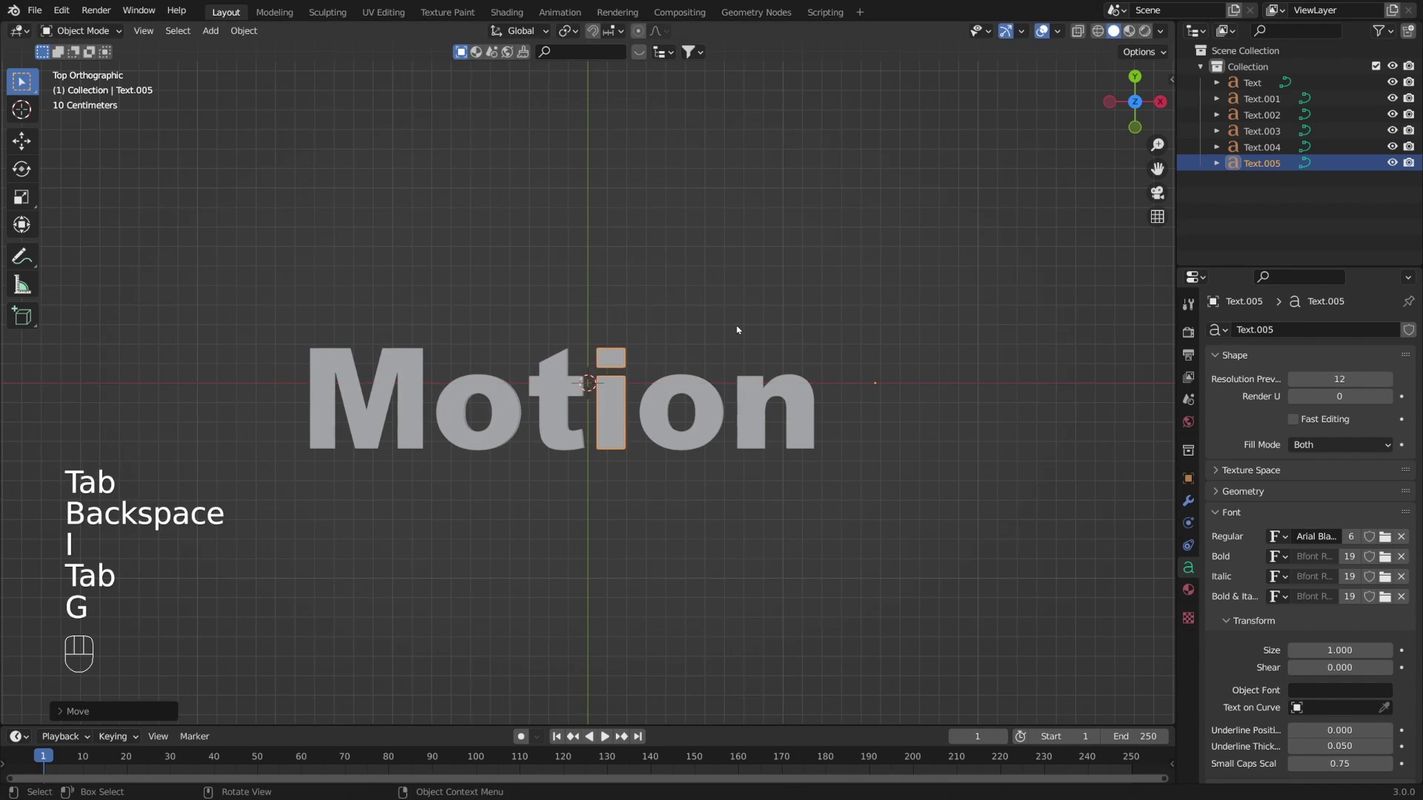
Step: Create an 'n' letter copy and position it at the end of the word
{"action": "key", "text": "shift+d"}
{"action": "left_click", "coordinate": [901, 317]}
{"action": "key", "text": "Tab"}
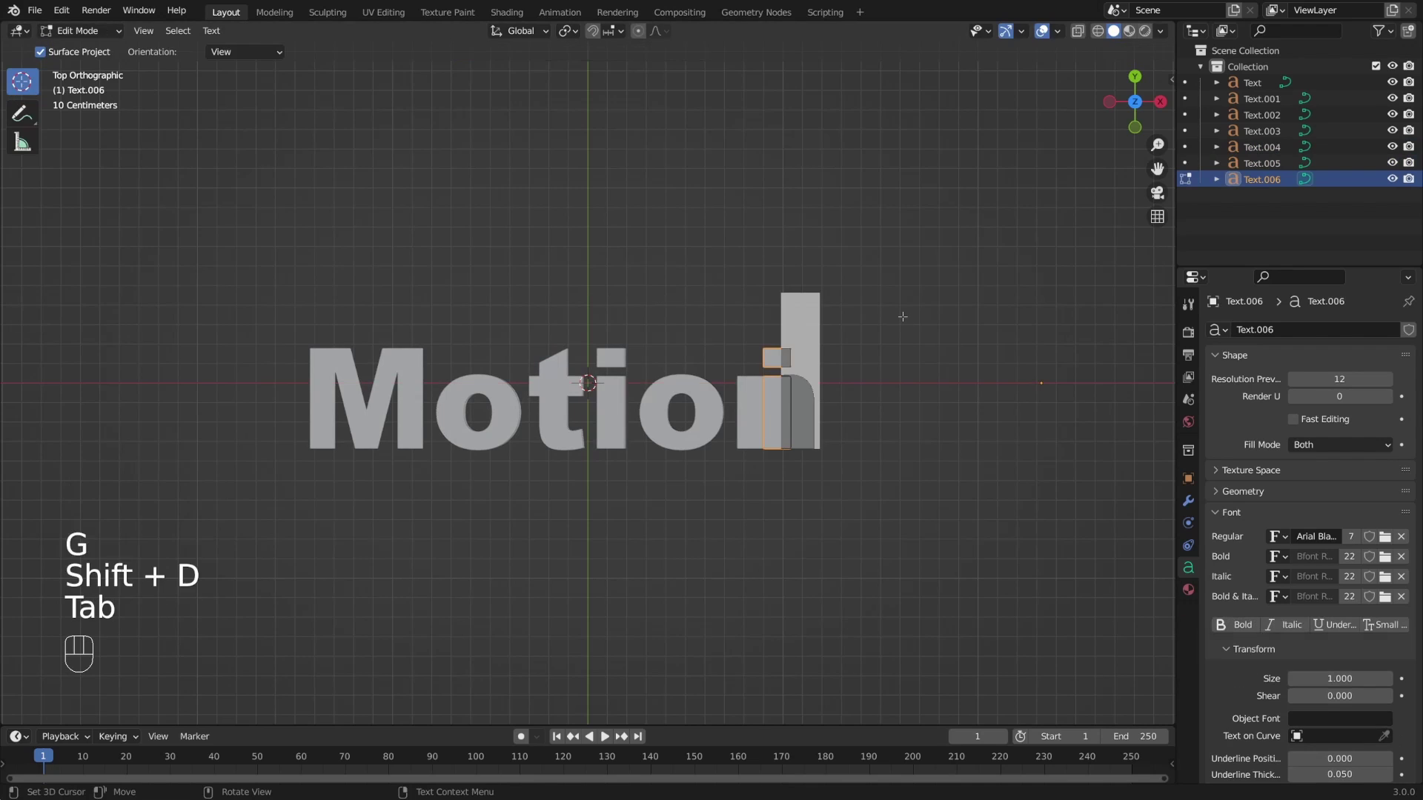
{"action": "key", "text": "BackSpace"}
{"action": "type", "text": "n"}
{"action": "key", "text": "Tab"}
{"action": "key", "text": "g"}
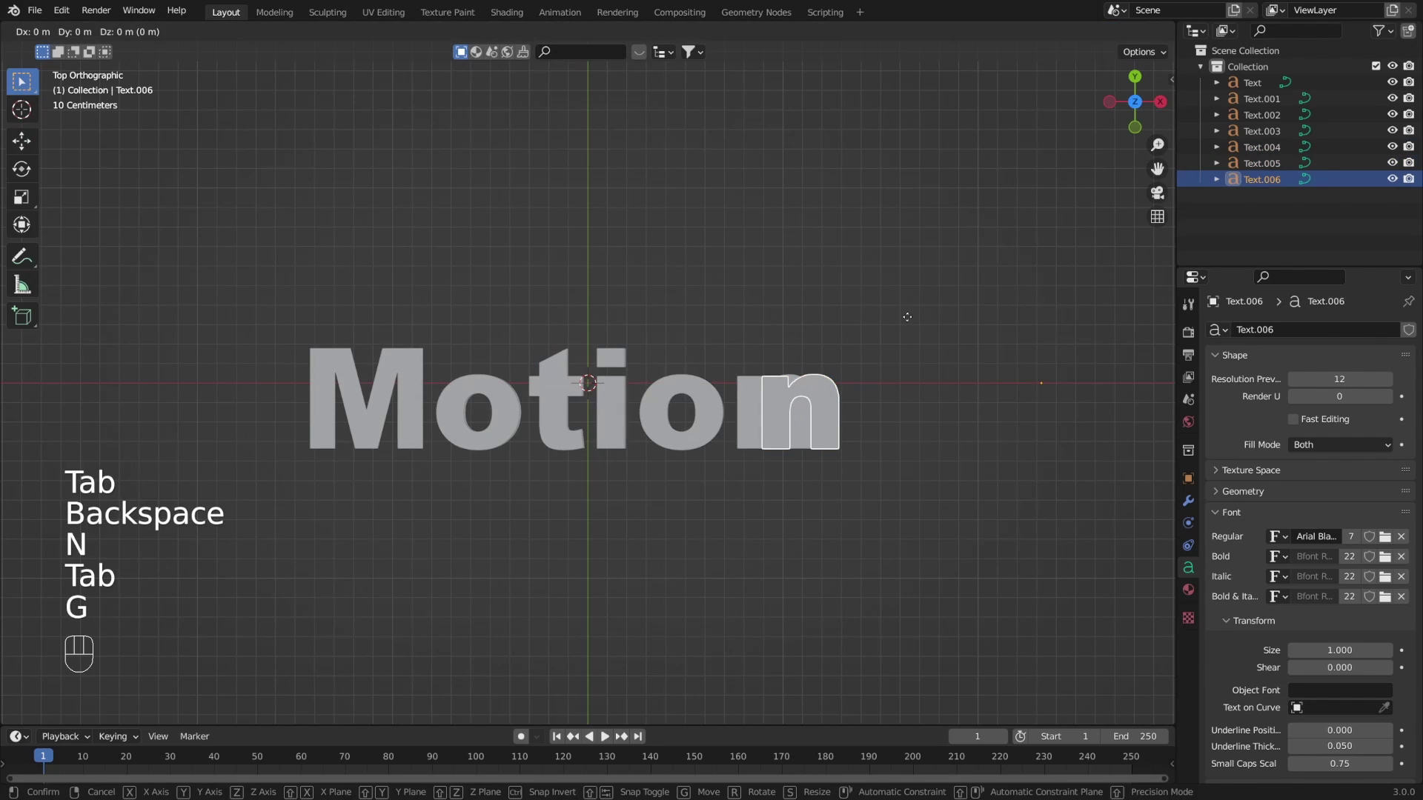
{"action": "left_click", "coordinate": [883, 318]}
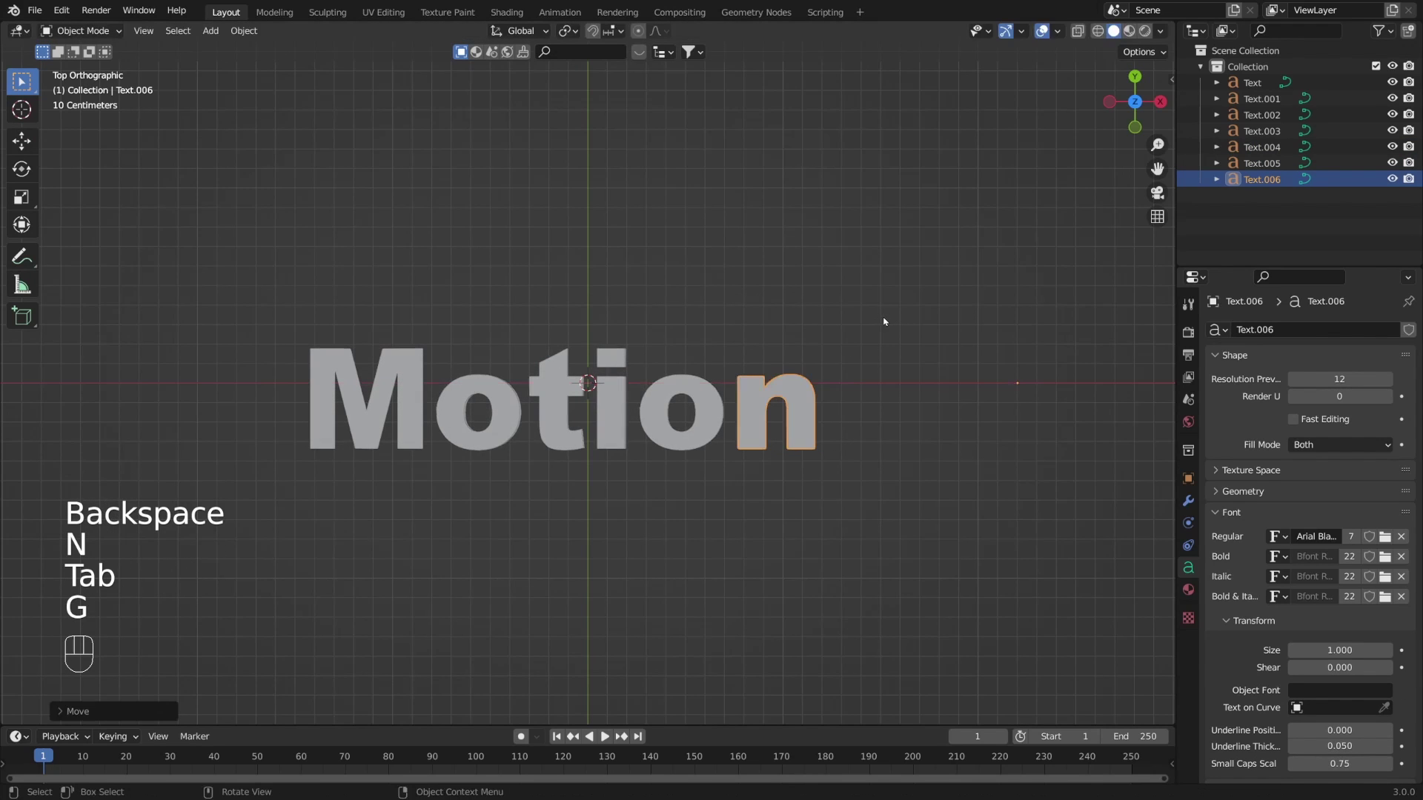
Step: Nudge the first o letter slightly to adjust its spacing
{"action": "left_click", "coordinate": [488, 396]}
{"action": "key", "text": "g"}
{"action": "left_click", "coordinate": [491, 394]}
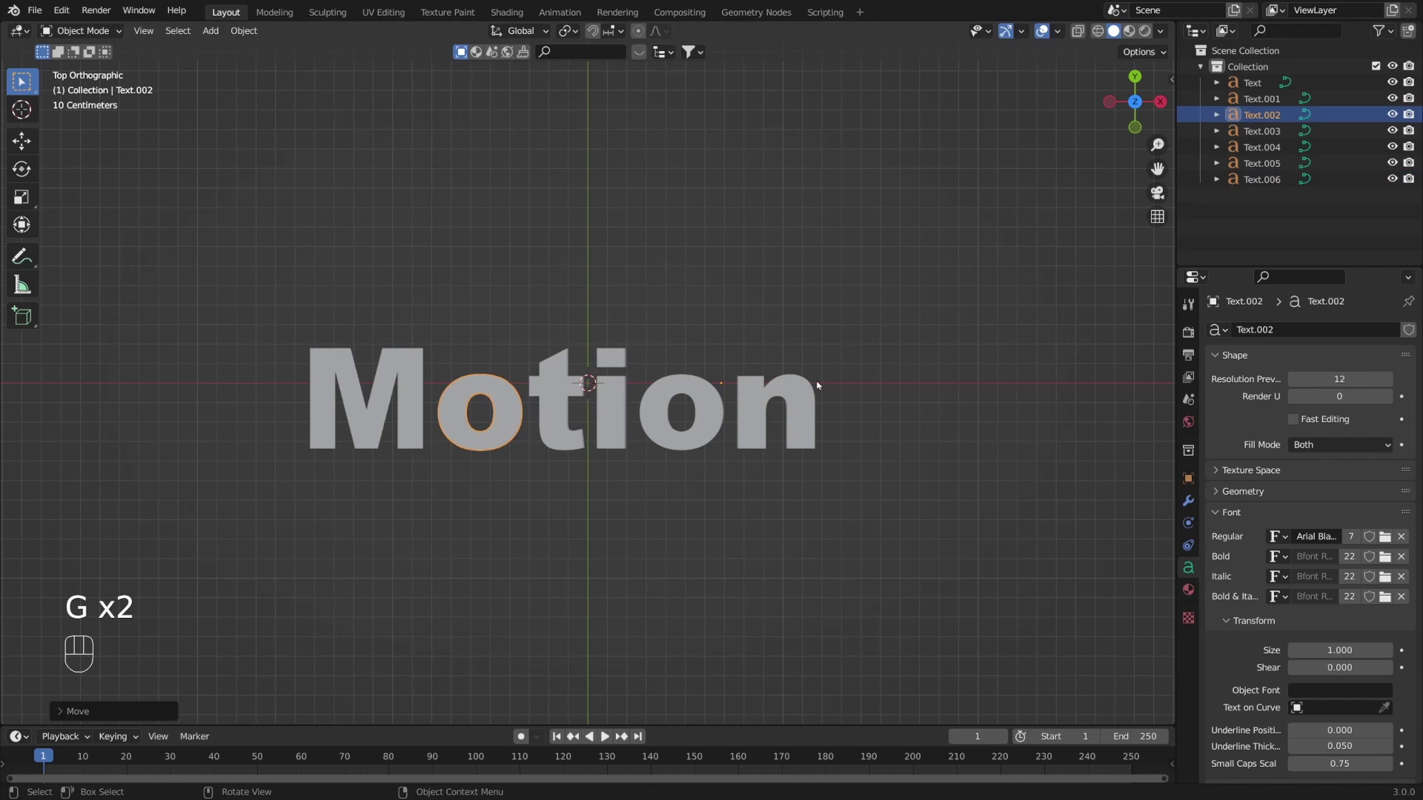
Step: Delete the original Text object from the Outliner
{"action": "left_click", "coordinate": [1252, 82]}
{"action": "key", "text": "x"}
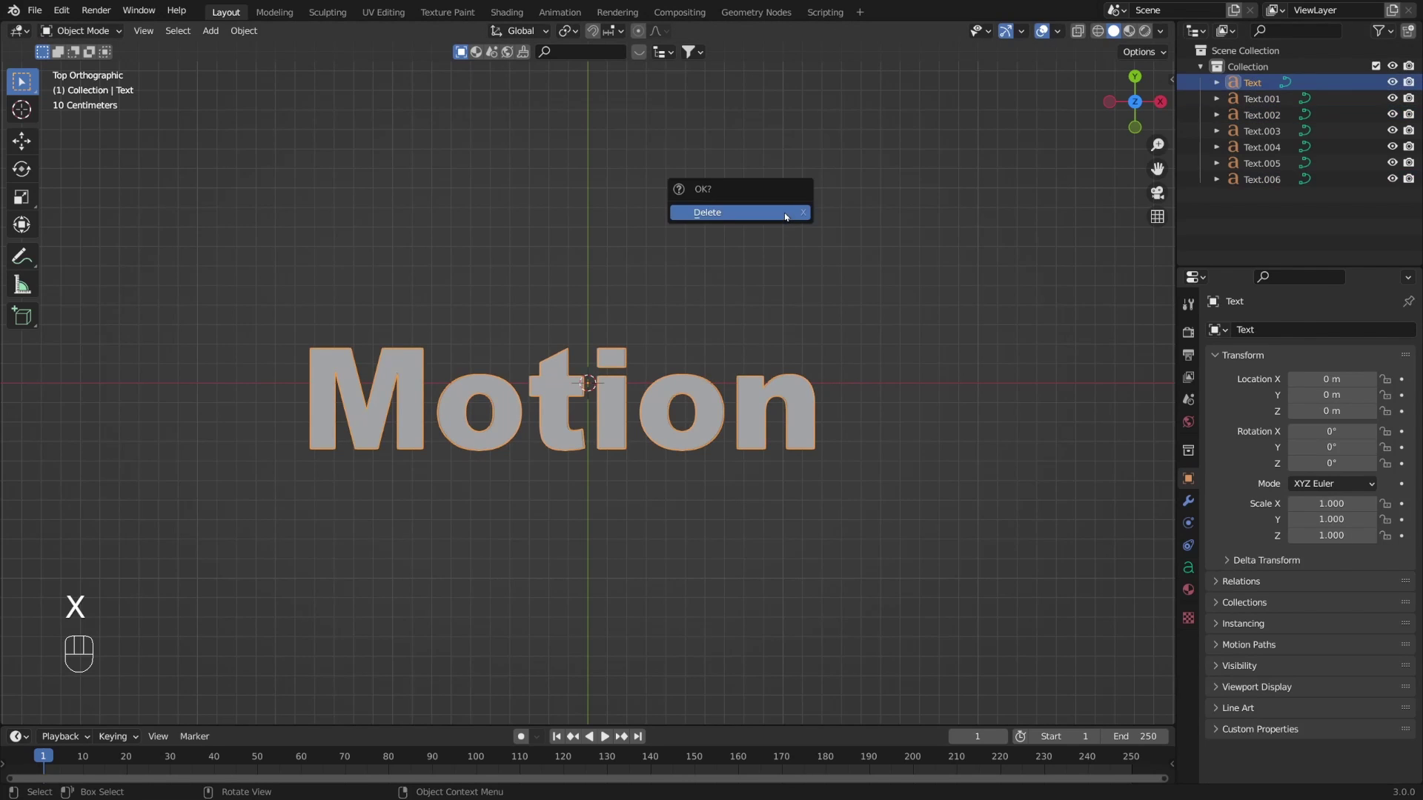
{"action": "left_click", "coordinate": [777, 214]}
Step: Rename the first letter objects m, o and o2
{"action": "double_click", "coordinate": [1252, 81]}
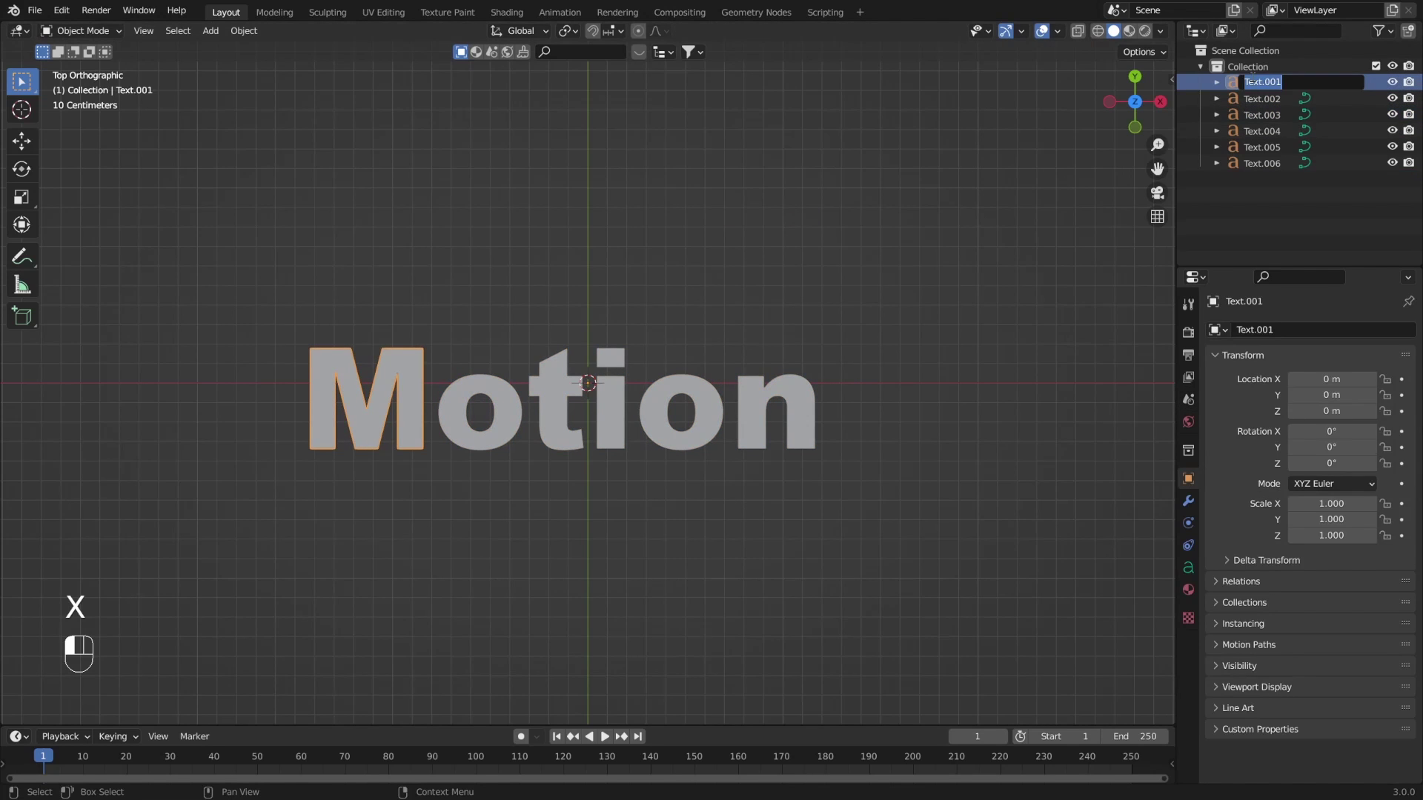
{"action": "key", "text": "Tab"}
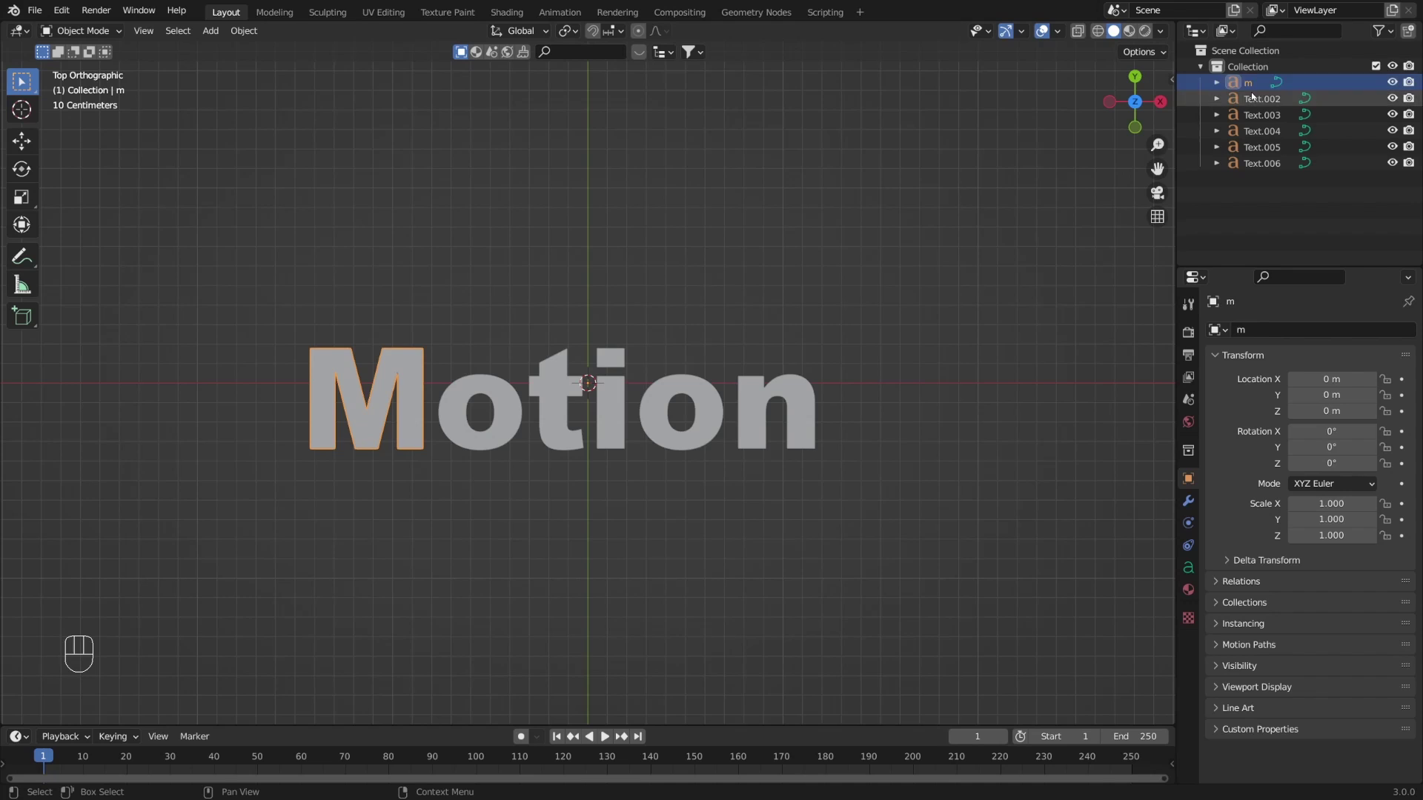
{"action": "type", "text": "o"}
{"action": "key", "text": "Tab"}
{"action": "type", "text": "o2"}
{"action": "key", "text": "Return"}
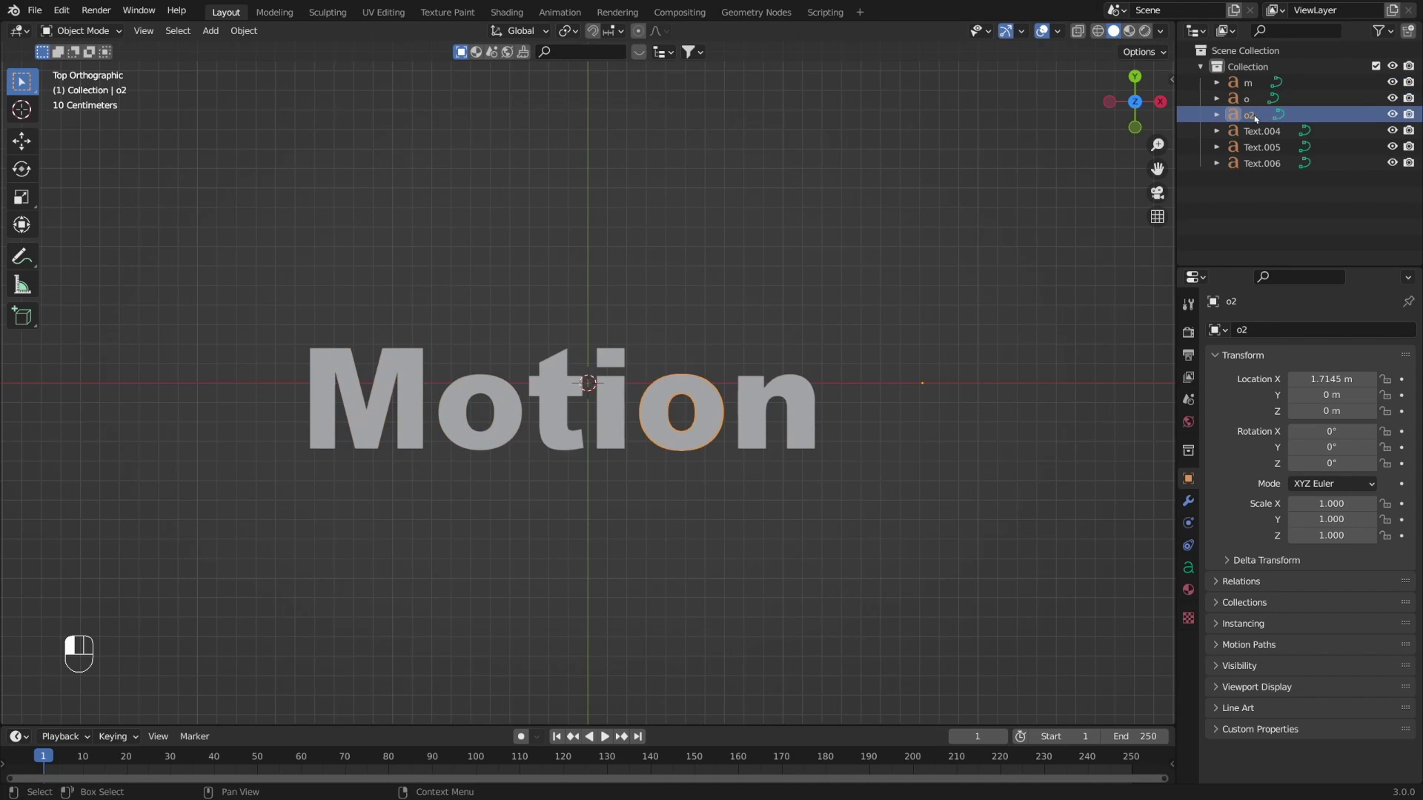
Step: Rename the remaining letter objects t, i and n
{"action": "double_click", "coordinate": [1260, 131]}
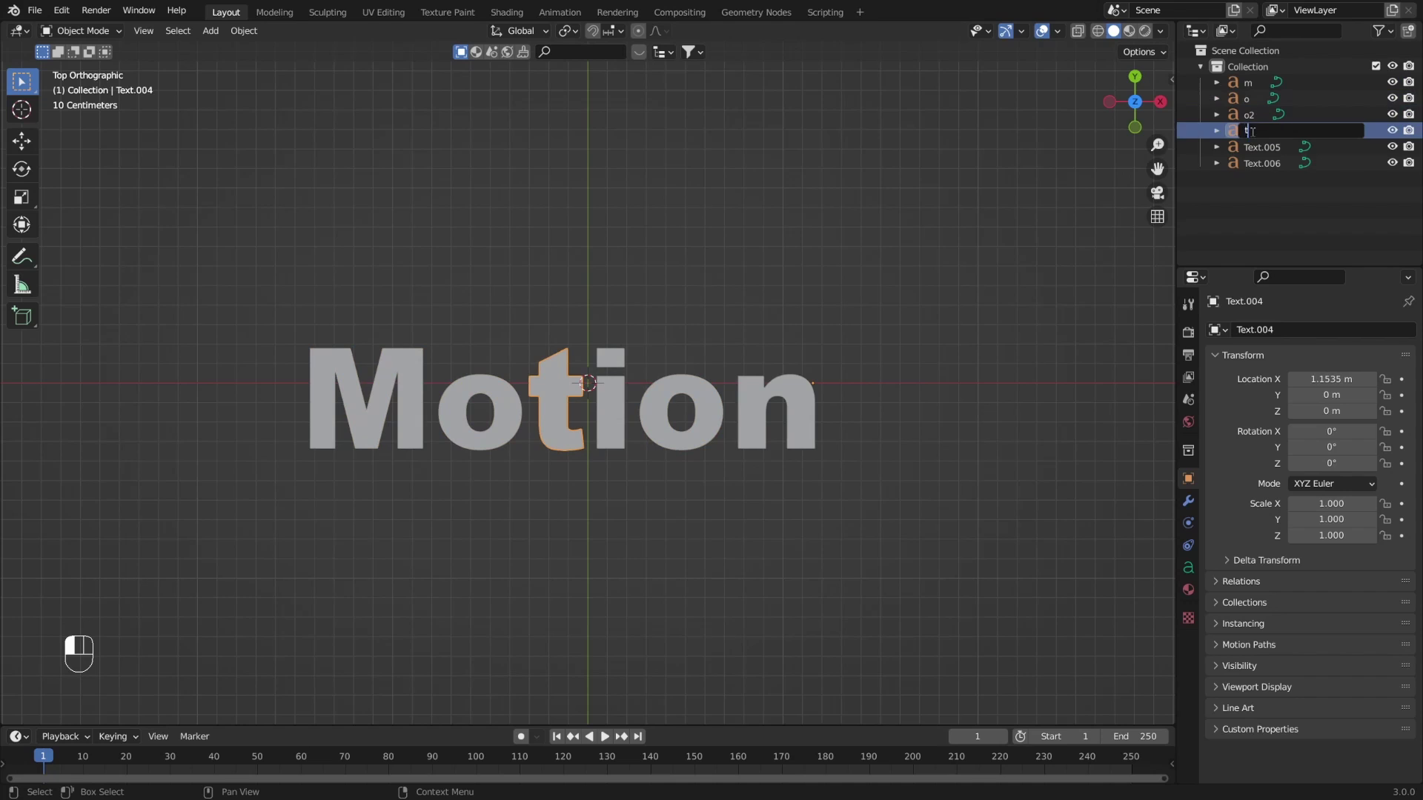
{"action": "key", "text": "Return"}
{"action": "double_click", "coordinate": [1253, 133]}
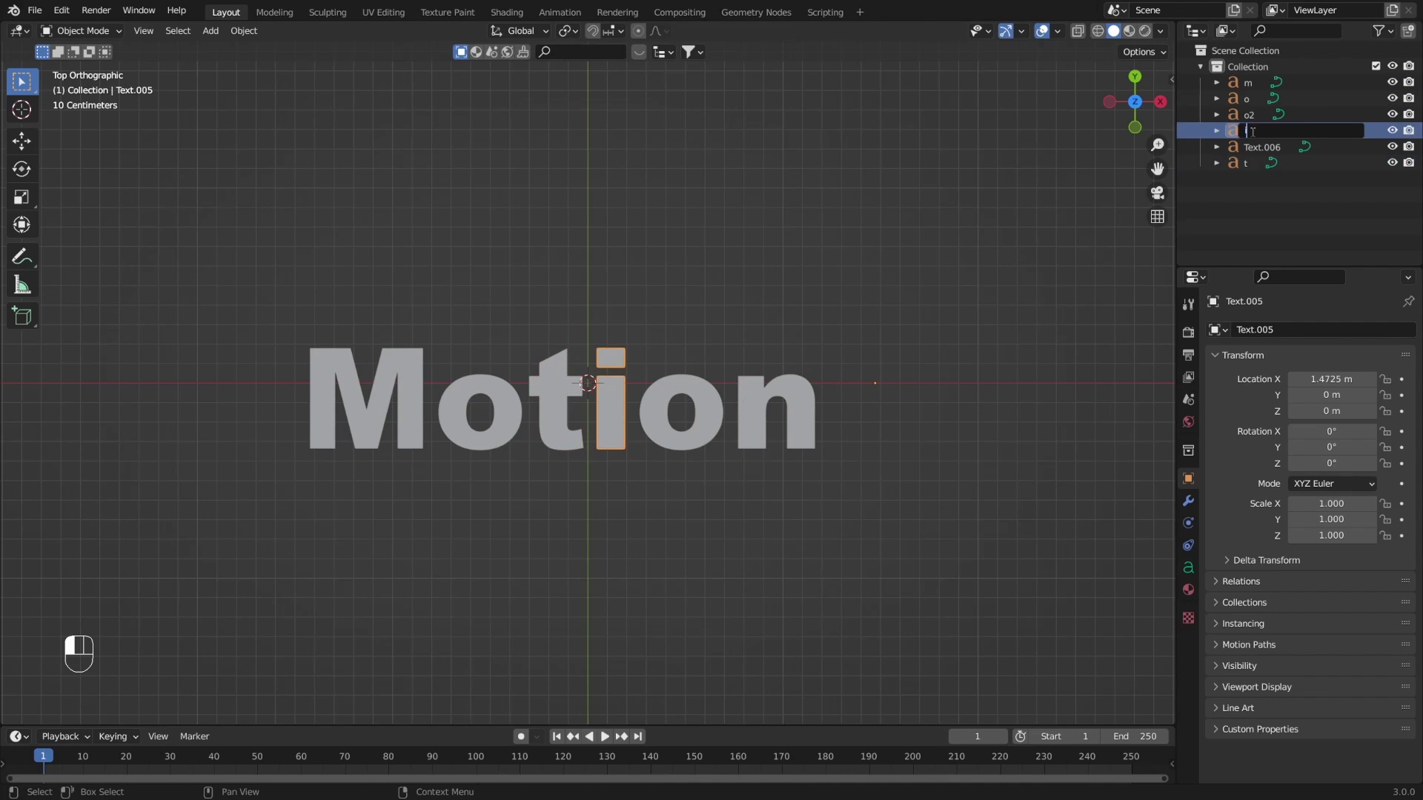
{"action": "type", "text": "i"}
{"action": "key", "text": "Return"}
{"action": "double_click", "coordinate": [1260, 146]}
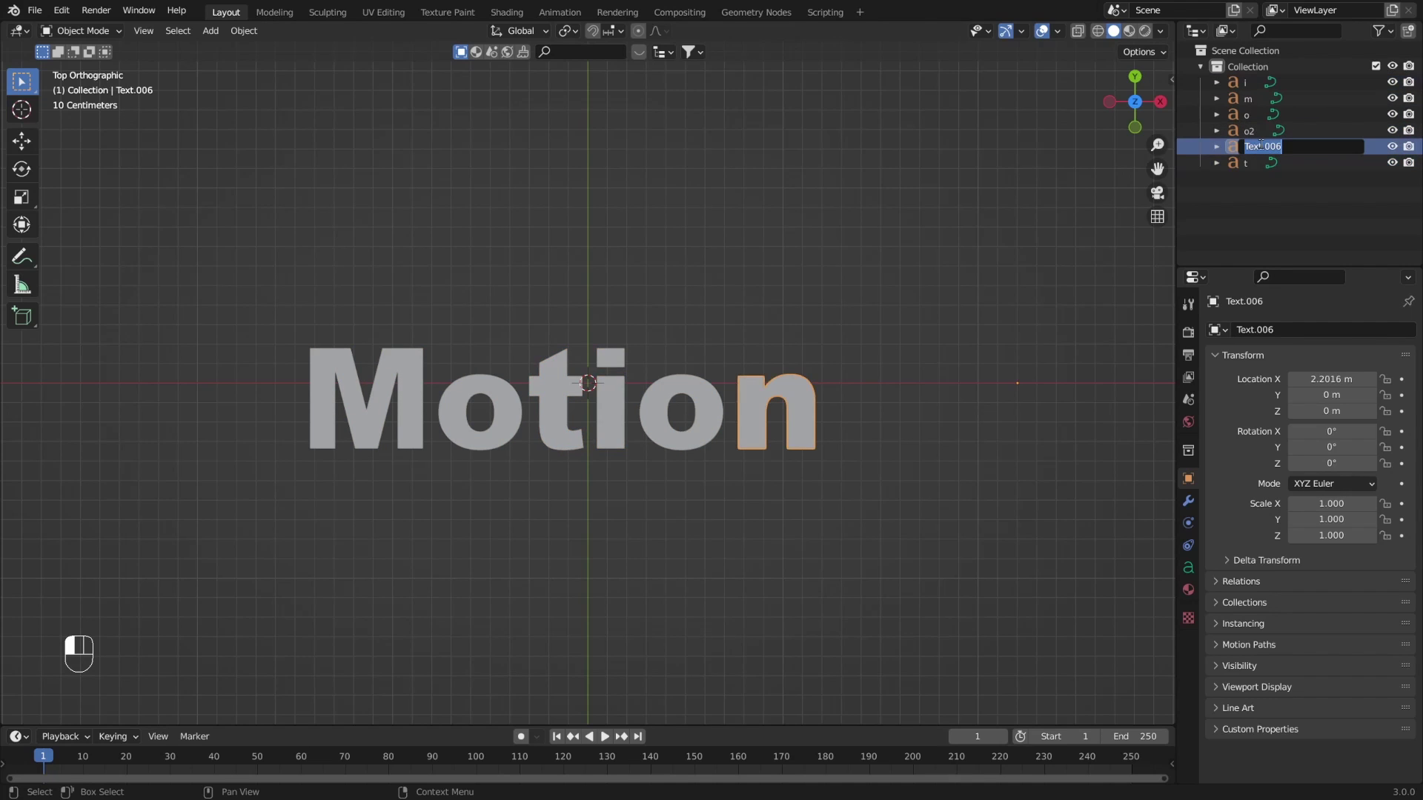
{"action": "type", "text": "n"}
{"action": "key", "text": "Return"}
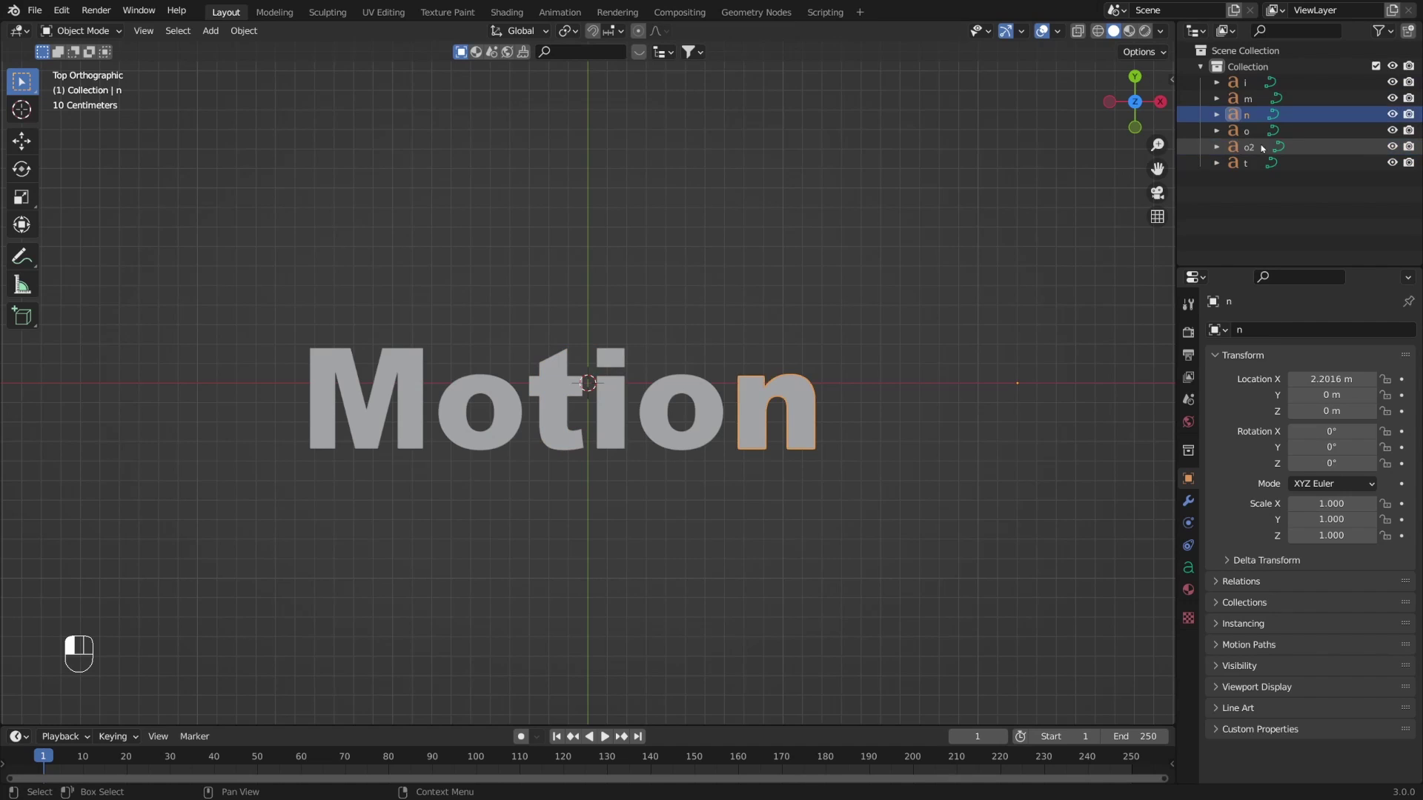
Step: Add a plane mesh and scale it up to 3.781
{"action": "key", "text": "shift+a"}
{"action": "mouse_move", "coordinate": [578, 223]}
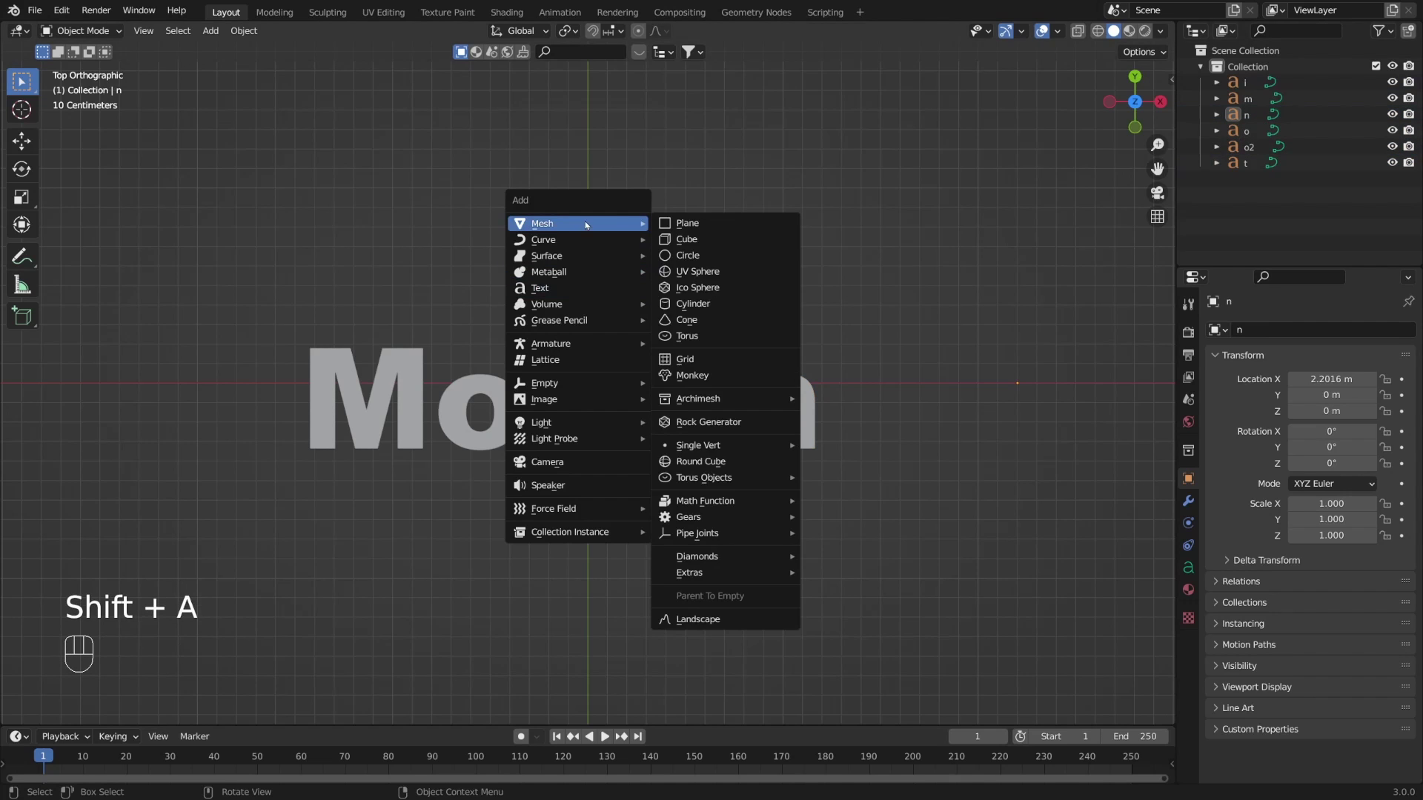
{"action": "left_click", "coordinate": [682, 223]}
{"action": "scroll", "coordinate": [599, 356], "scroll_direction": "down", "scroll_amount": 4}
{"action": "key", "text": "s"}
{"action": "left_click", "coordinate": [666, 359]}
{"action": "middle_click_drag", "start_coordinate": [667, 358], "coordinate": [716, 349]}
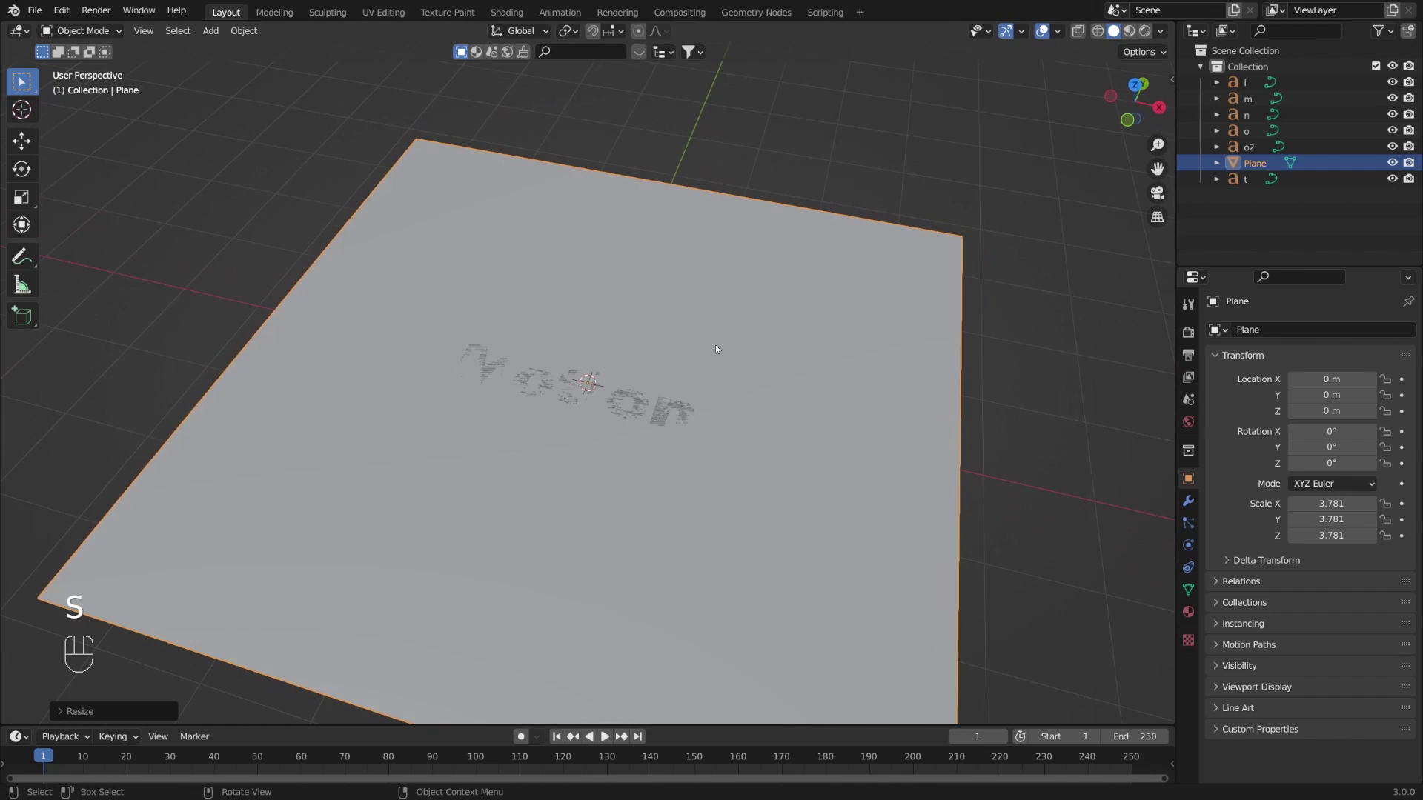
Step: Lower the plane to Z location -0.01 m in the sidebar
{"action": "key", "text": "n"}
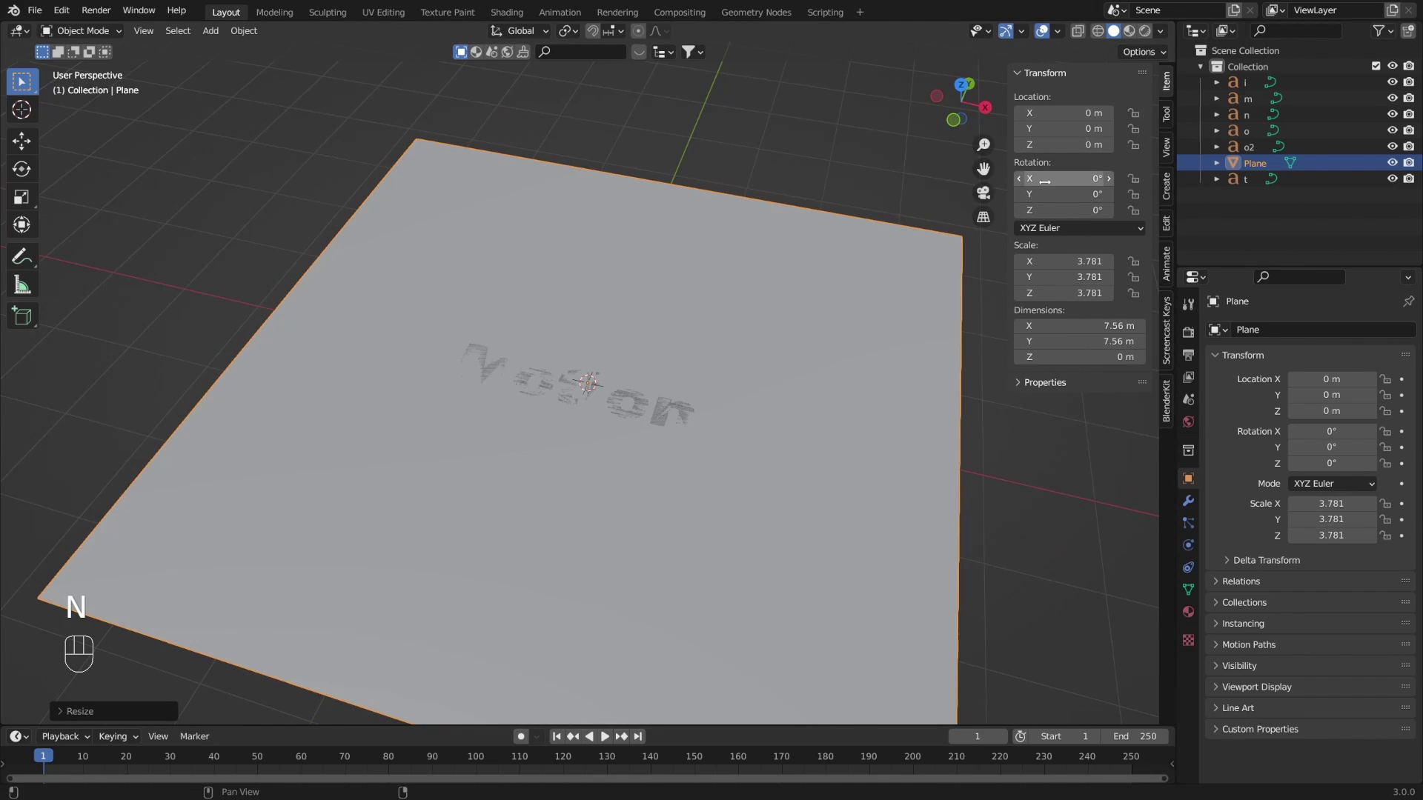
{"action": "left_click", "coordinate": [1082, 145]}
{"action": "type", "text": "-0.01"}
{"action": "key", "text": "Return"}
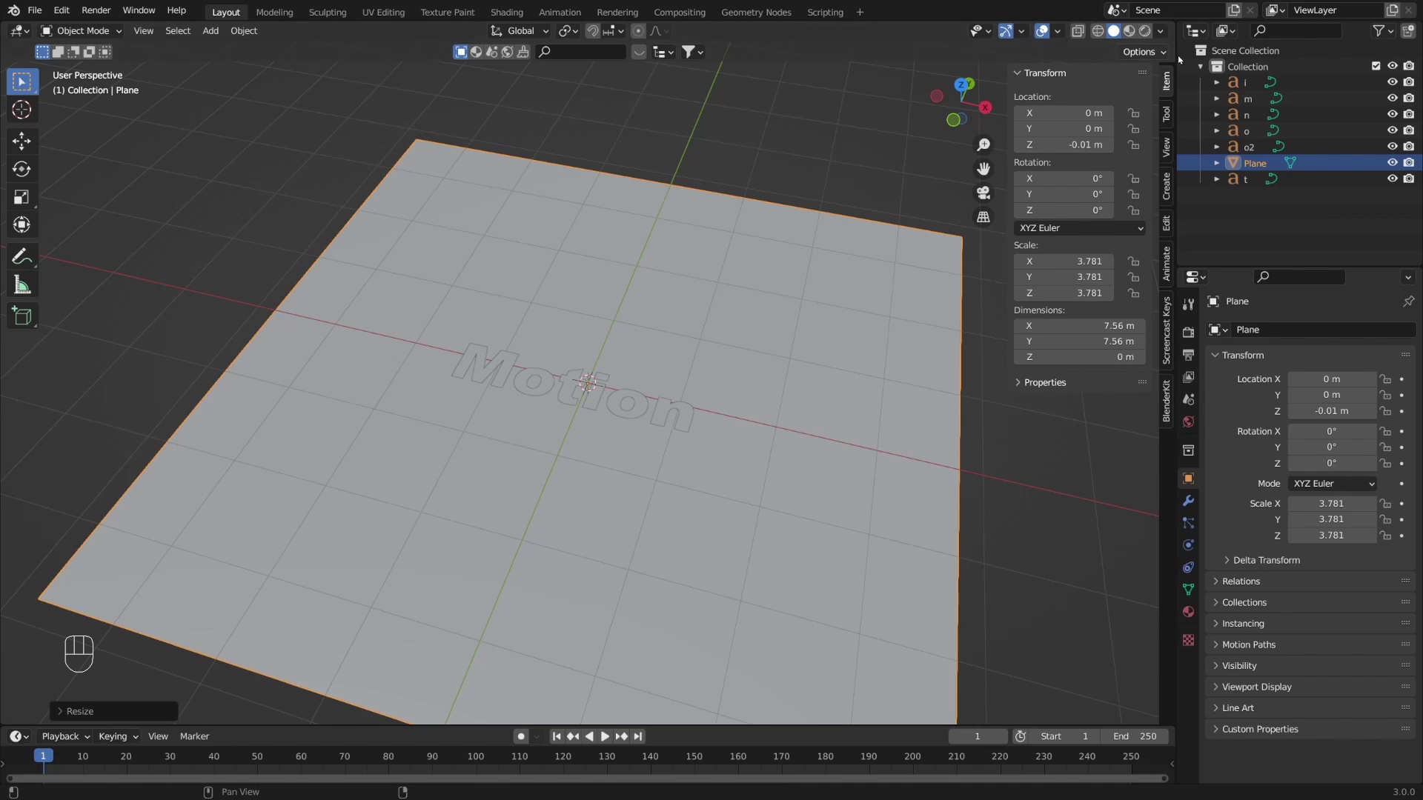
Step: Set viewport shading colour to Random and return to top view
{"action": "left_click", "coordinate": [1160, 31]}
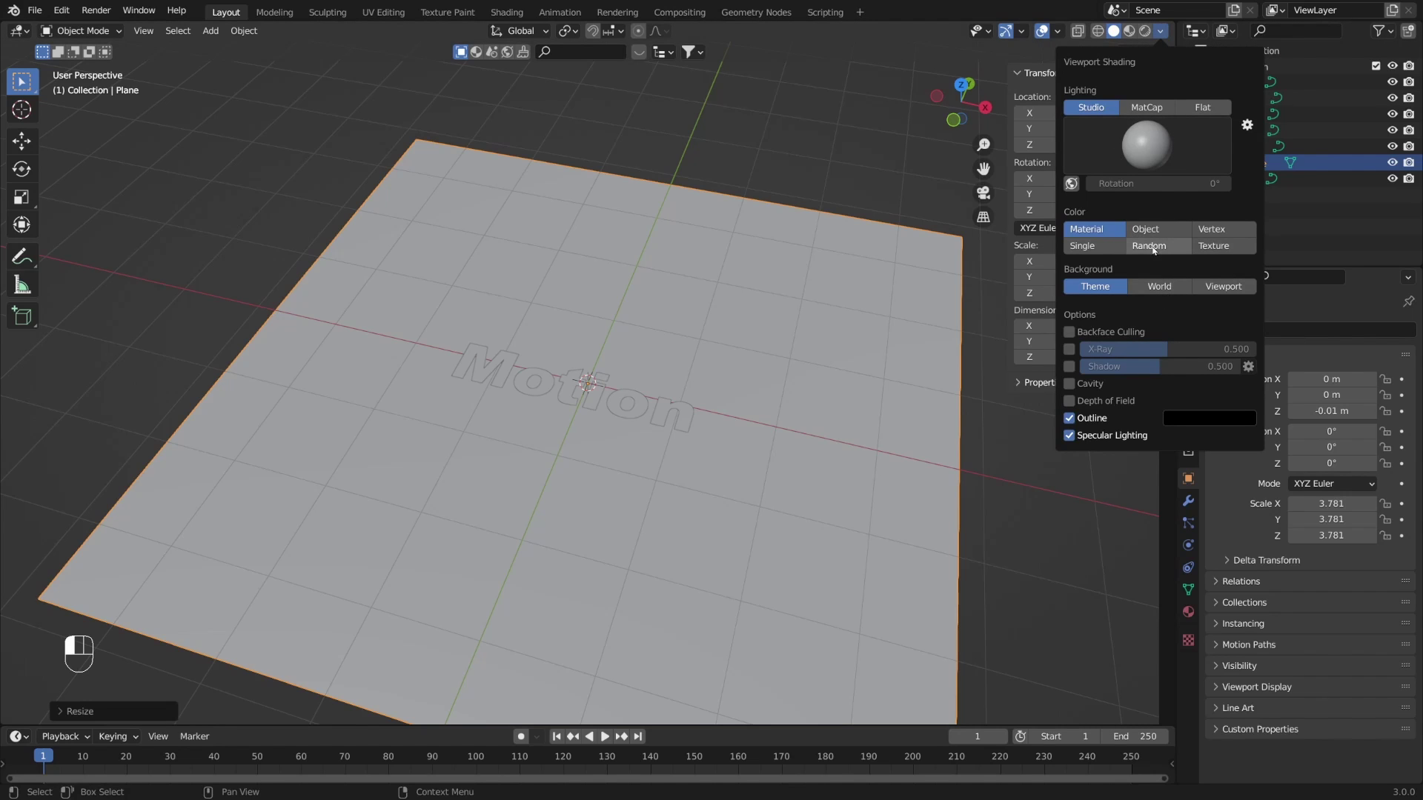
{"action": "left_click", "coordinate": [1149, 248]}
{"action": "key", "text": "KP_7"}
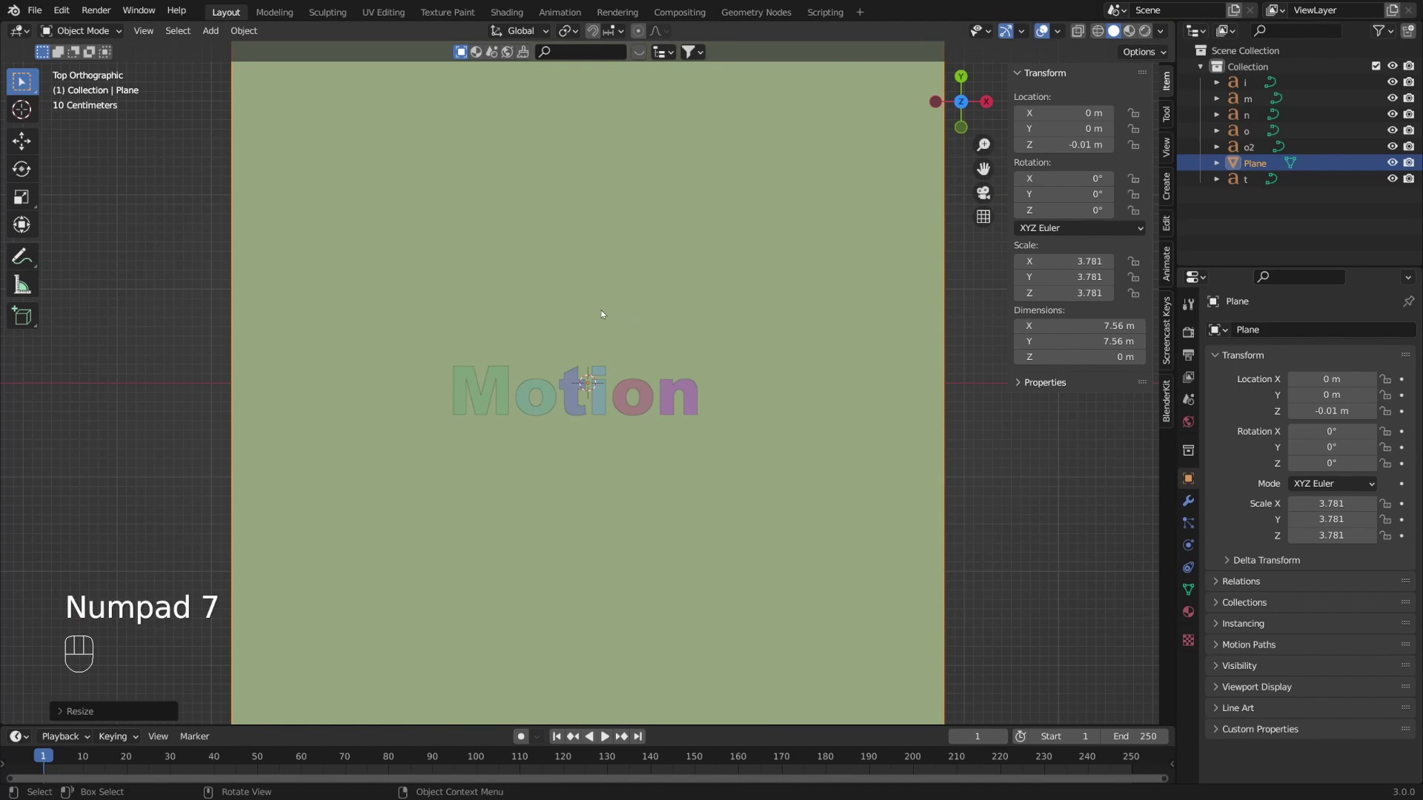
Step: Enlarge the timeline, set the end frame to 80, and select the m letter
{"action": "scroll", "coordinate": [661, 314], "scroll_direction": "up", "scroll_amount": 4}
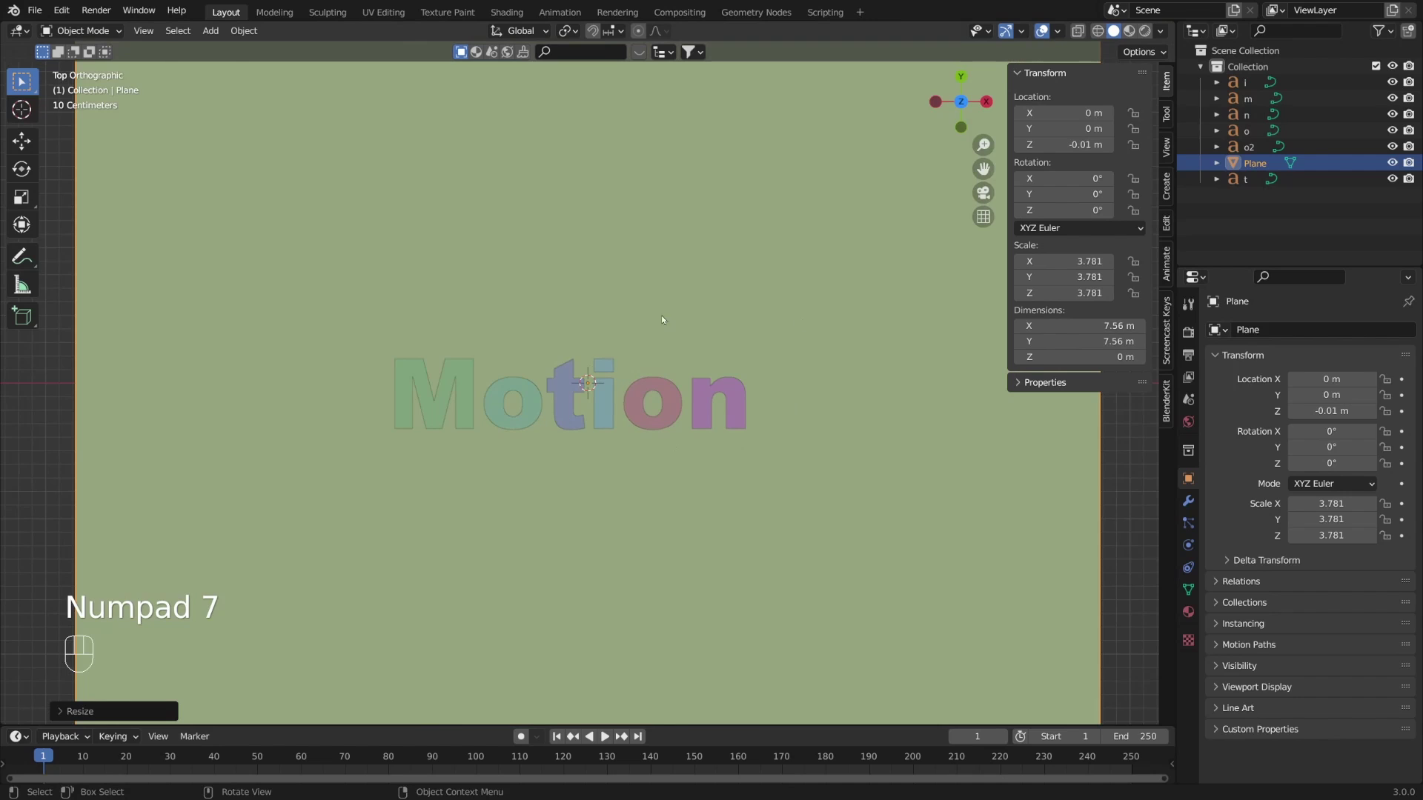
{"action": "middle_click_drag", "start_coordinate": [651, 358], "coordinate": [676, 343]}
{"action": "left_click_drag", "start_coordinate": [752, 727], "coordinate": [752, 577]}
{"action": "left_click", "coordinate": [1130, 588]}
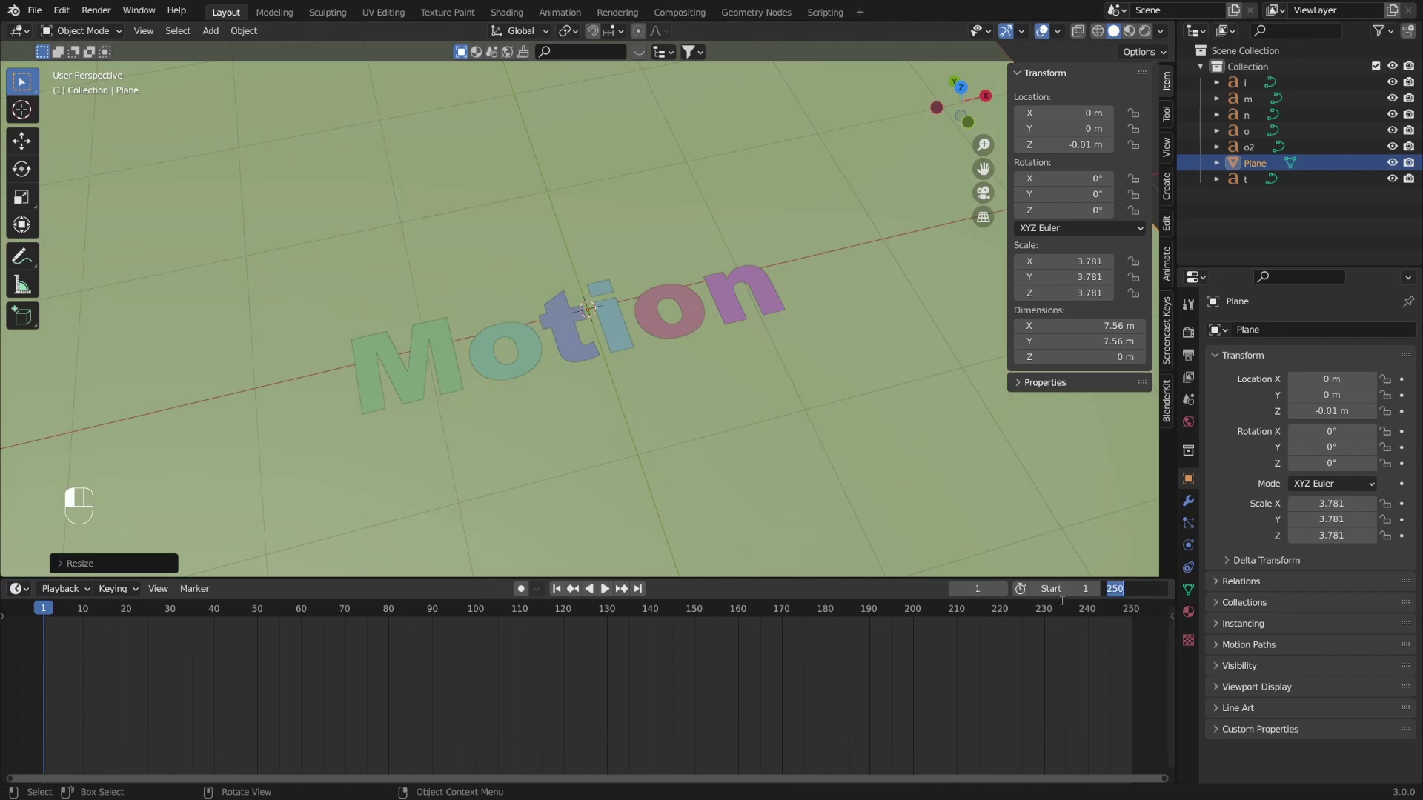
{"action": "key", "text": "Return"}
{"action": "scroll", "coordinate": [550, 693], "scroll_direction": "up", "scroll_amount": 3}
{"action": "scroll", "coordinate": [658, 692], "scroll_direction": "up", "scroll_amount": 4, "text": "ctrl"}
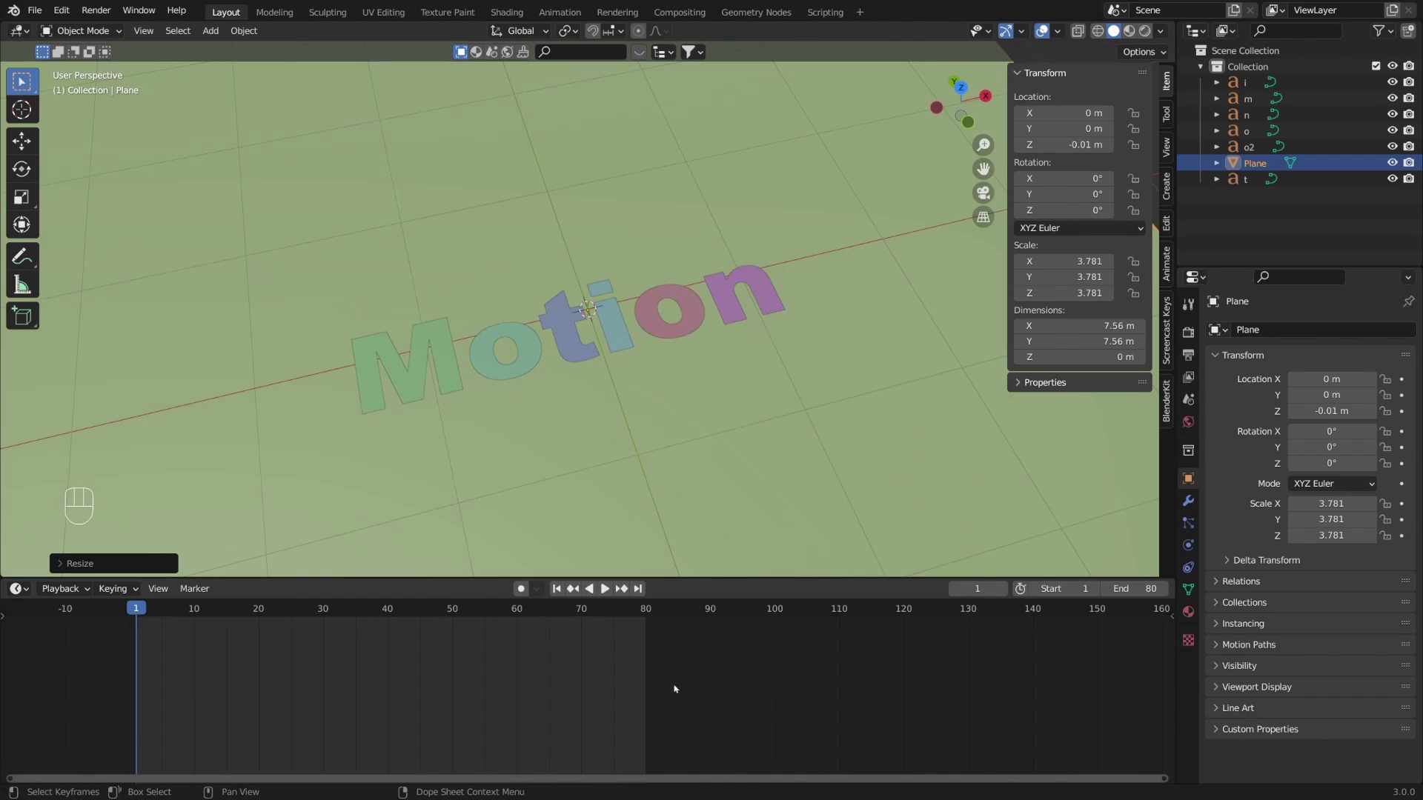
{"action": "scroll", "coordinate": [735, 702], "scroll_direction": "up", "scroll_amount": 1}
{"action": "left_click", "coordinate": [426, 394]}
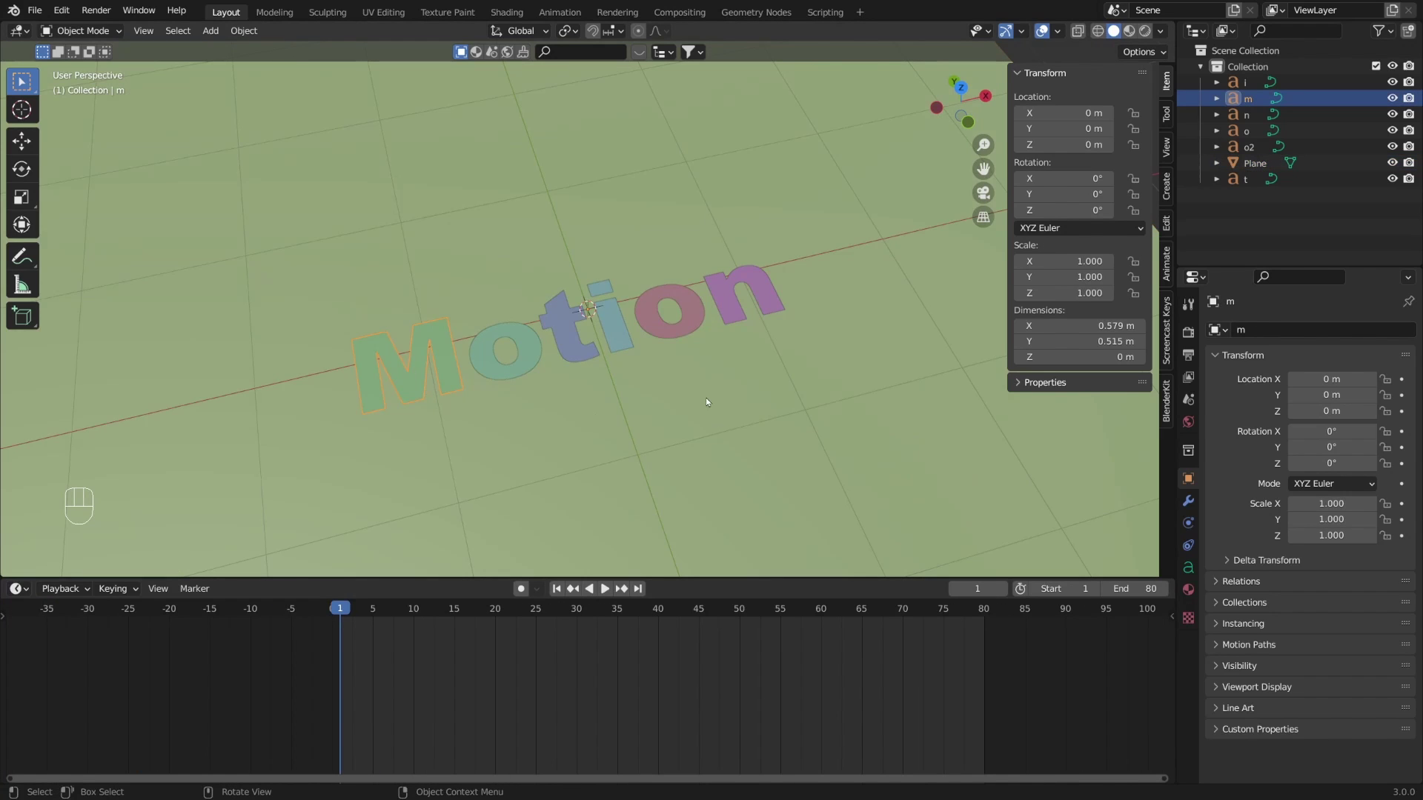
Step: Try Extrude values of 0.1, 0.08 and 0.34 m on the m letter
{"action": "left_click", "coordinate": [1188, 567]}
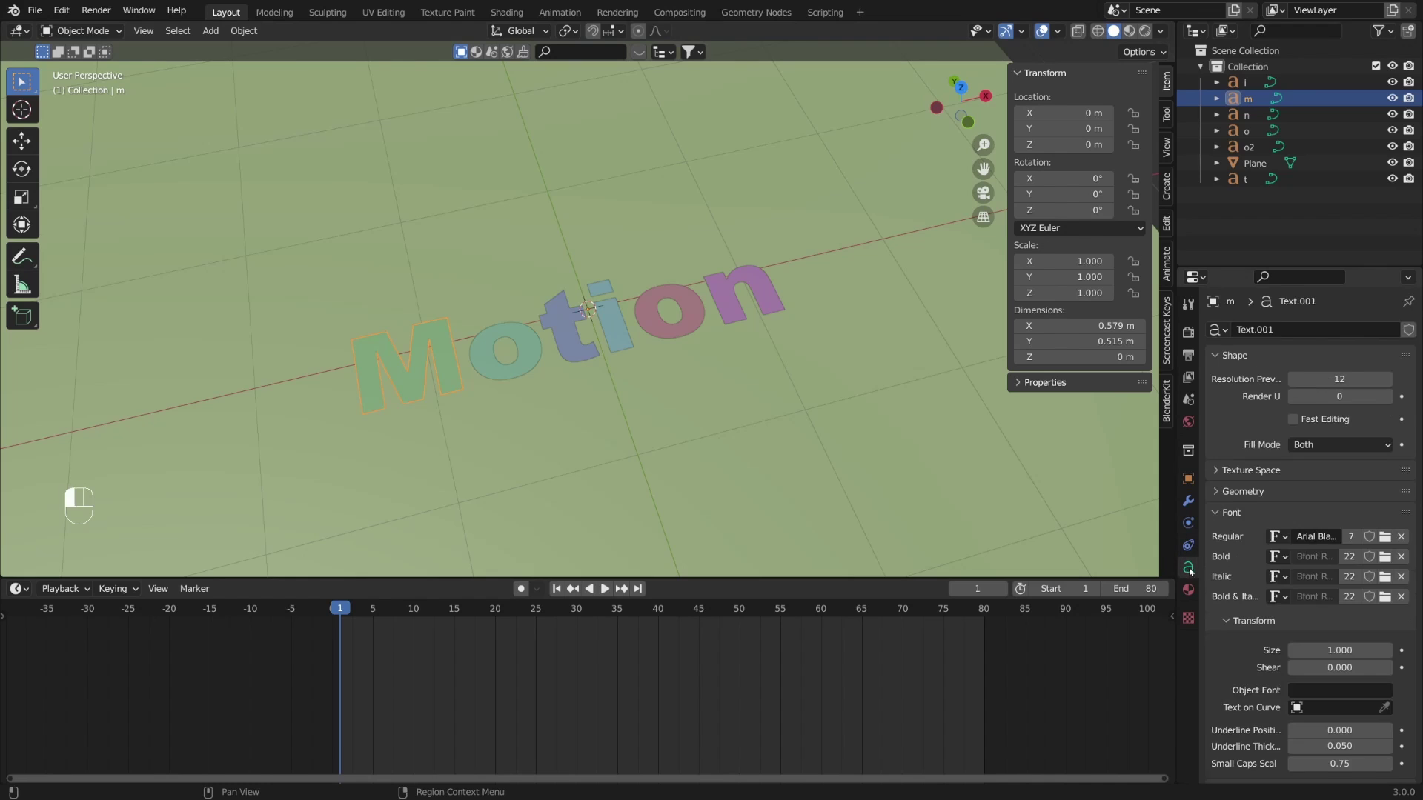
{"action": "left_click", "coordinate": [1224, 493]}
{"action": "left_click", "coordinate": [1339, 532]}
{"action": "type", "text": "0.1"}
{"action": "key", "text": "Return"}
{"action": "left_click_drag", "start_coordinate": [1339, 532], "coordinate": [1385, 532]}
{"action": "middle_click_drag", "start_coordinate": [872, 432], "coordinate": [515, 385]}
Step: Reset the m's extrusion to 0 and keyframe it at frame 1
{"action": "key", "text": "KP_7"}
{"action": "left_click", "coordinate": [1340, 532]}
{"action": "type", "text": "0"}
{"action": "key", "text": "Return"}
{"action": "middle_click_drag", "start_coordinate": [759, 518], "coordinate": [686, 455]}
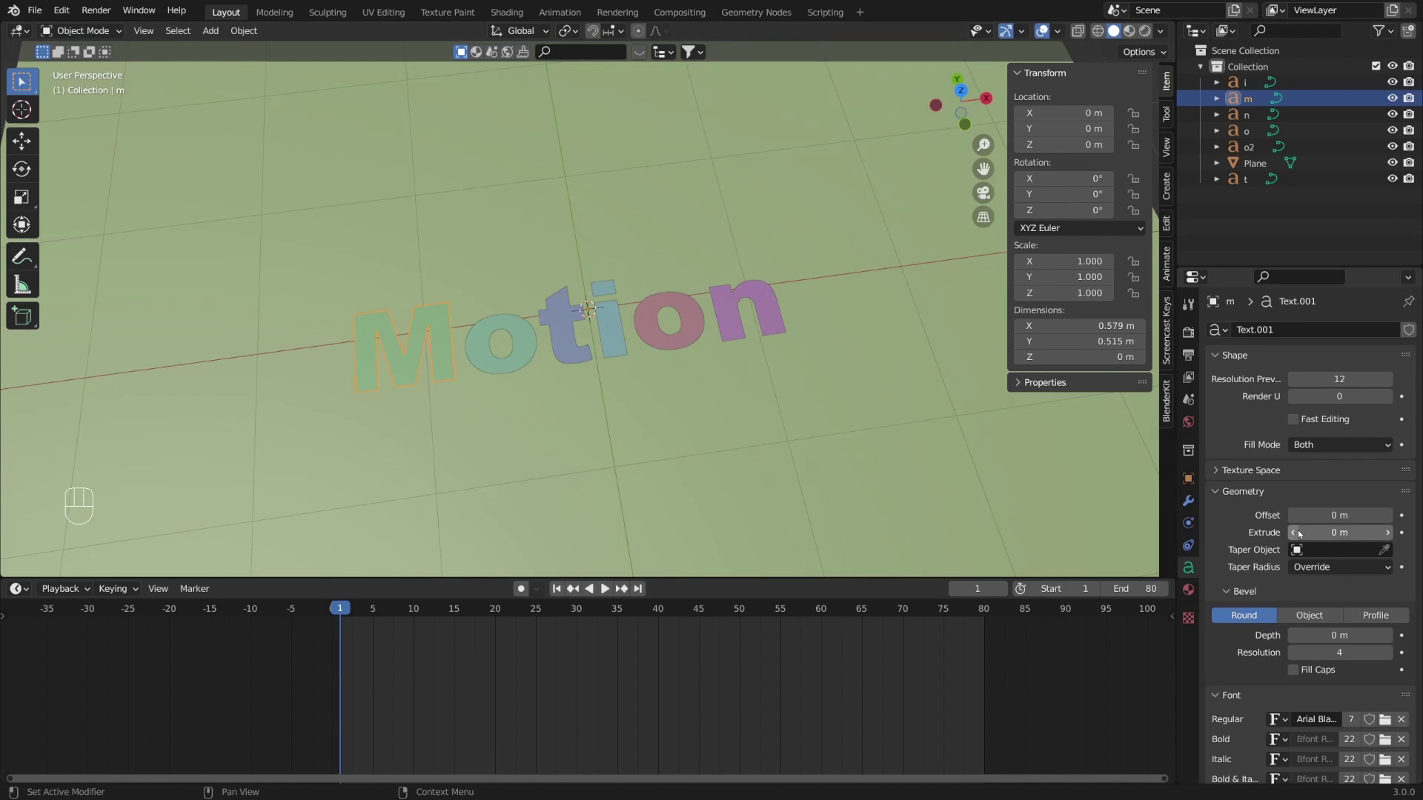
{"action": "key", "text": "i"}
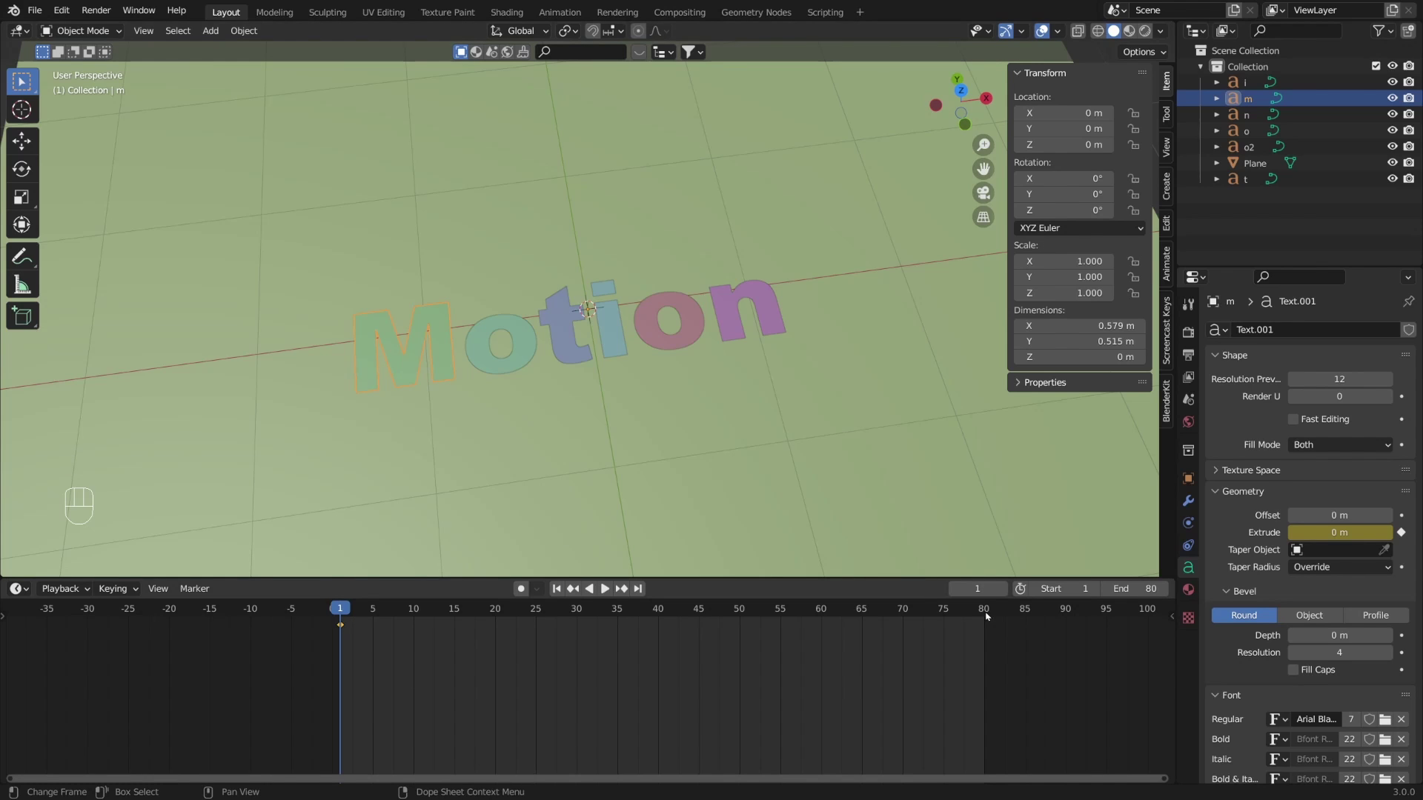
Step: Copy the zero-extrusion keyframe to frame 80
{"action": "key", "text": "shift+d"}
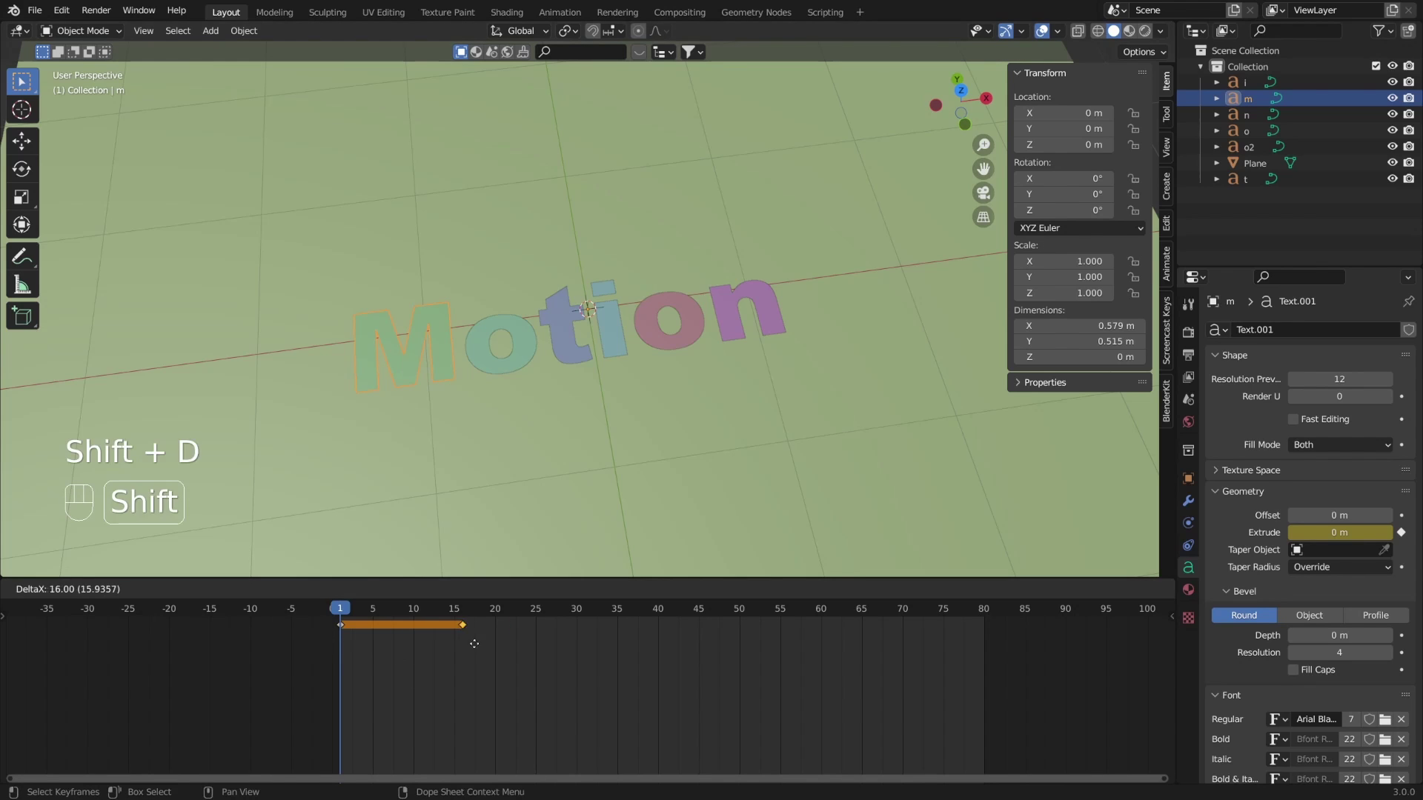
{"action": "left_click", "coordinate": [964, 636]}
{"action": "left_click", "coordinate": [991, 609]}
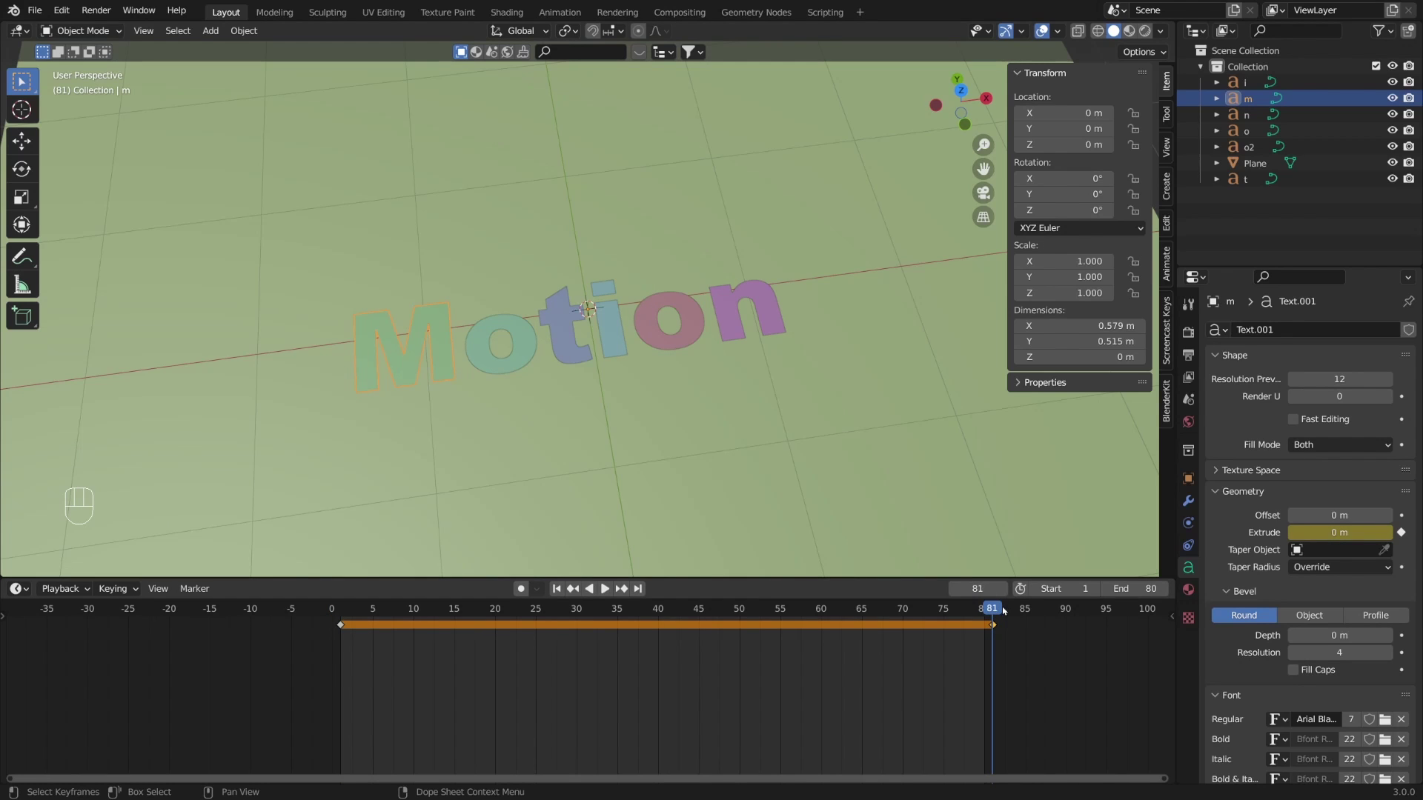
{"action": "left_click_drag", "start_coordinate": [990, 611], "coordinate": [351, 635]}
{"action": "key", "text": "space"}
{"action": "key", "text": "a"}
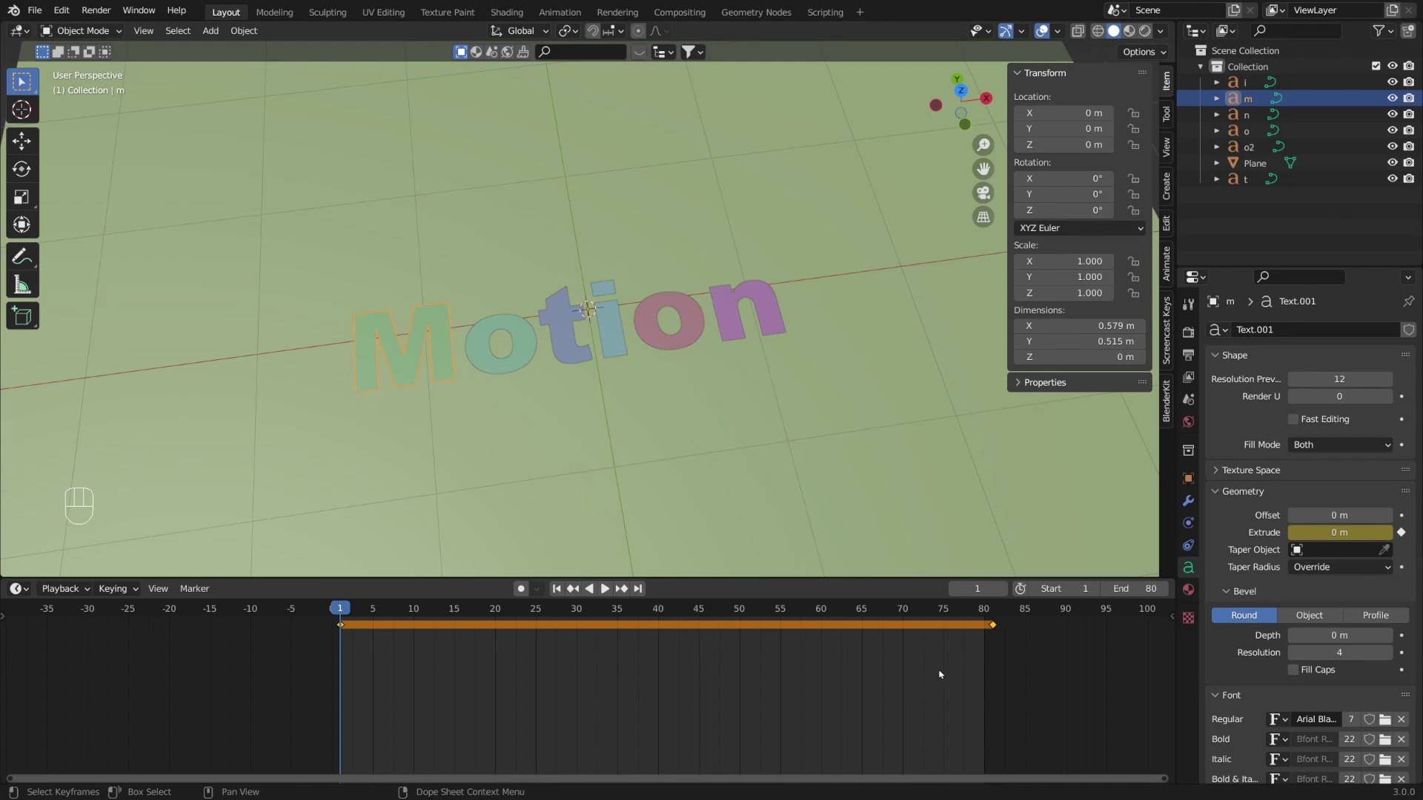
{"action": "left_click_drag", "start_coordinate": [1045, 652], "coordinate": [342, 615]}
Step: Keyframe a 0.05 m extrusion at frame 40, then play from frame 1
{"action": "left_click", "coordinate": [658, 610]}
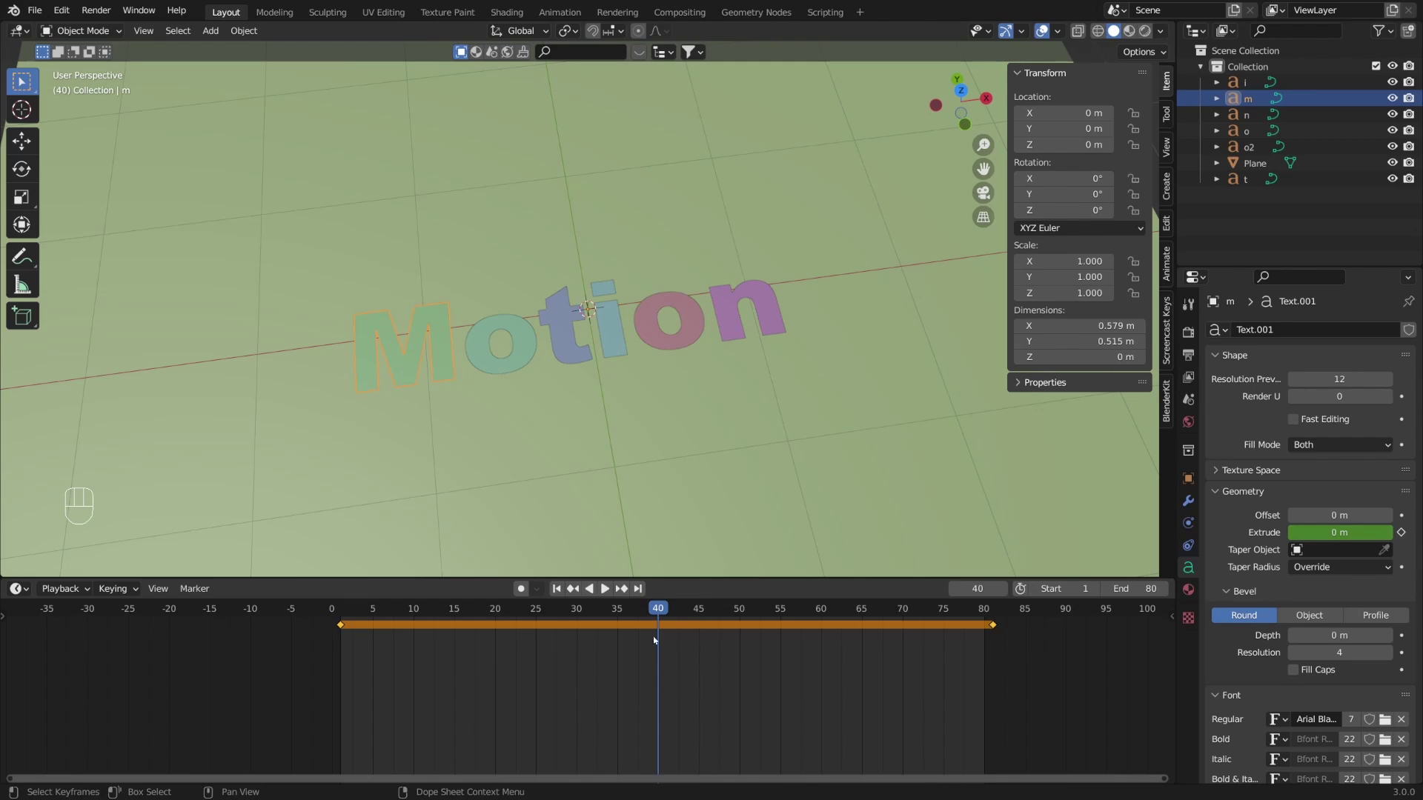
{"action": "left_click", "coordinate": [1324, 530]}
{"action": "type", "text": "0.05"}
{"action": "key", "text": "Return"}
{"action": "key", "text": "i"}
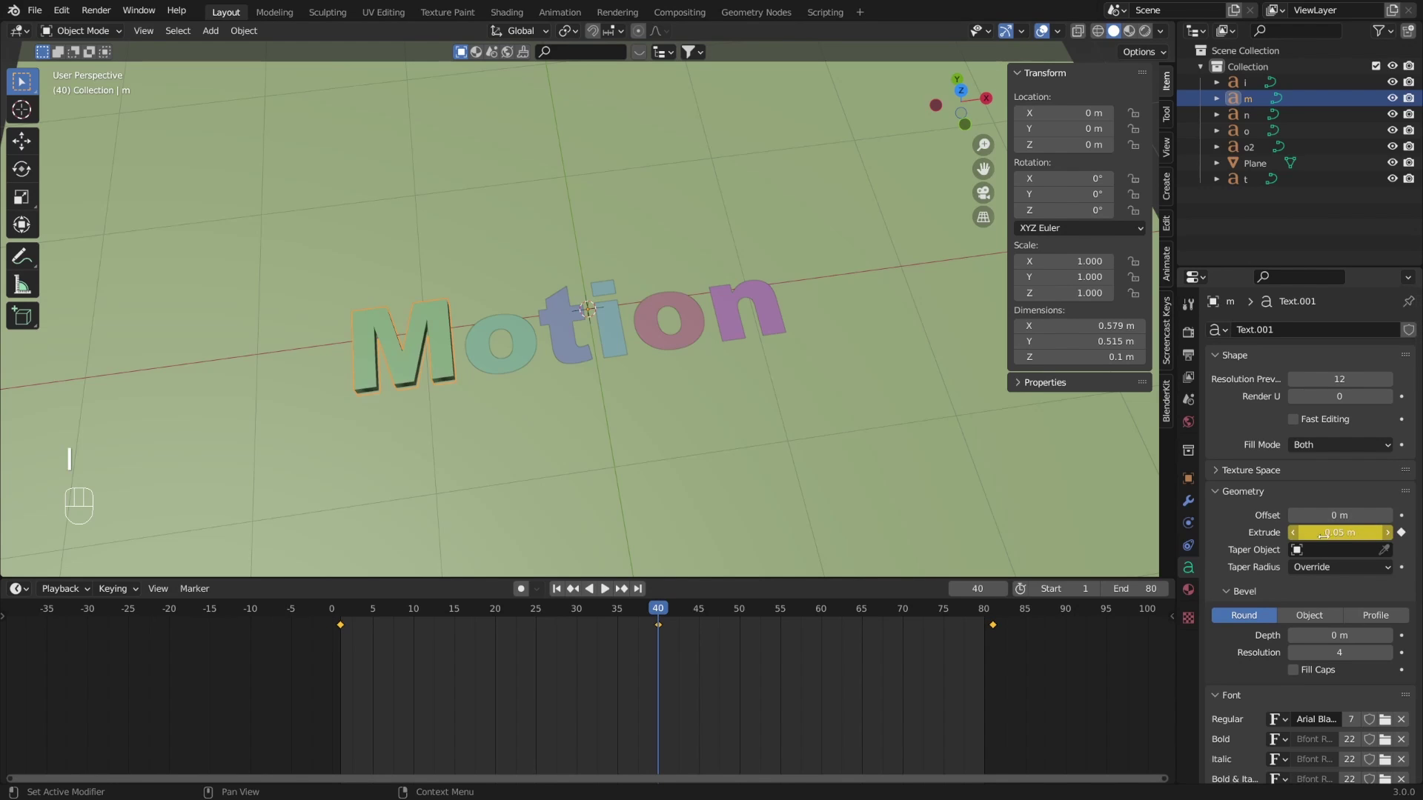
{"action": "left_click", "coordinate": [340, 609]}
{"action": "key", "text": "space"}
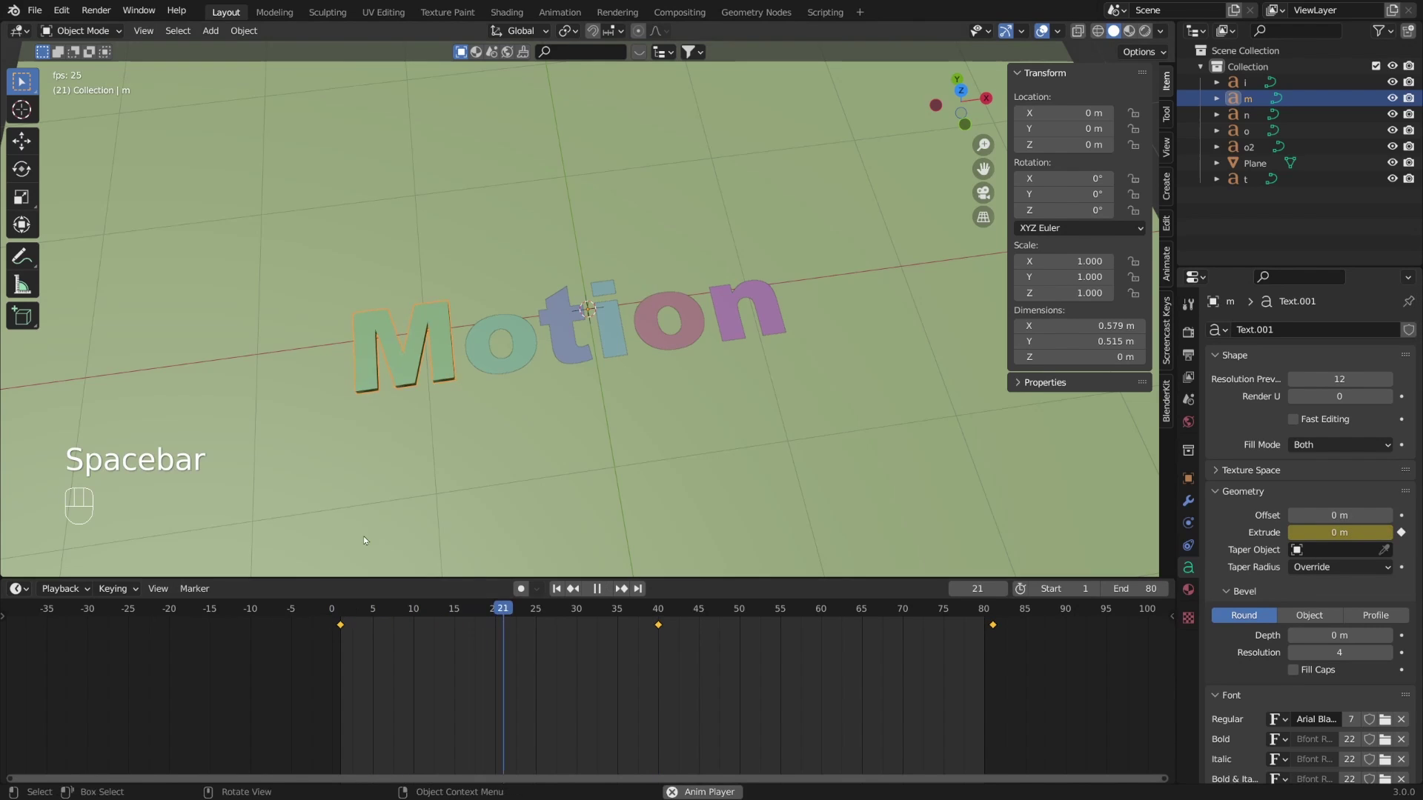
Step: Stop the bounce playback, select the o letter and return to frame 1
{"action": "middle_click_drag", "start_coordinate": [363, 535], "coordinate": [374, 467]}
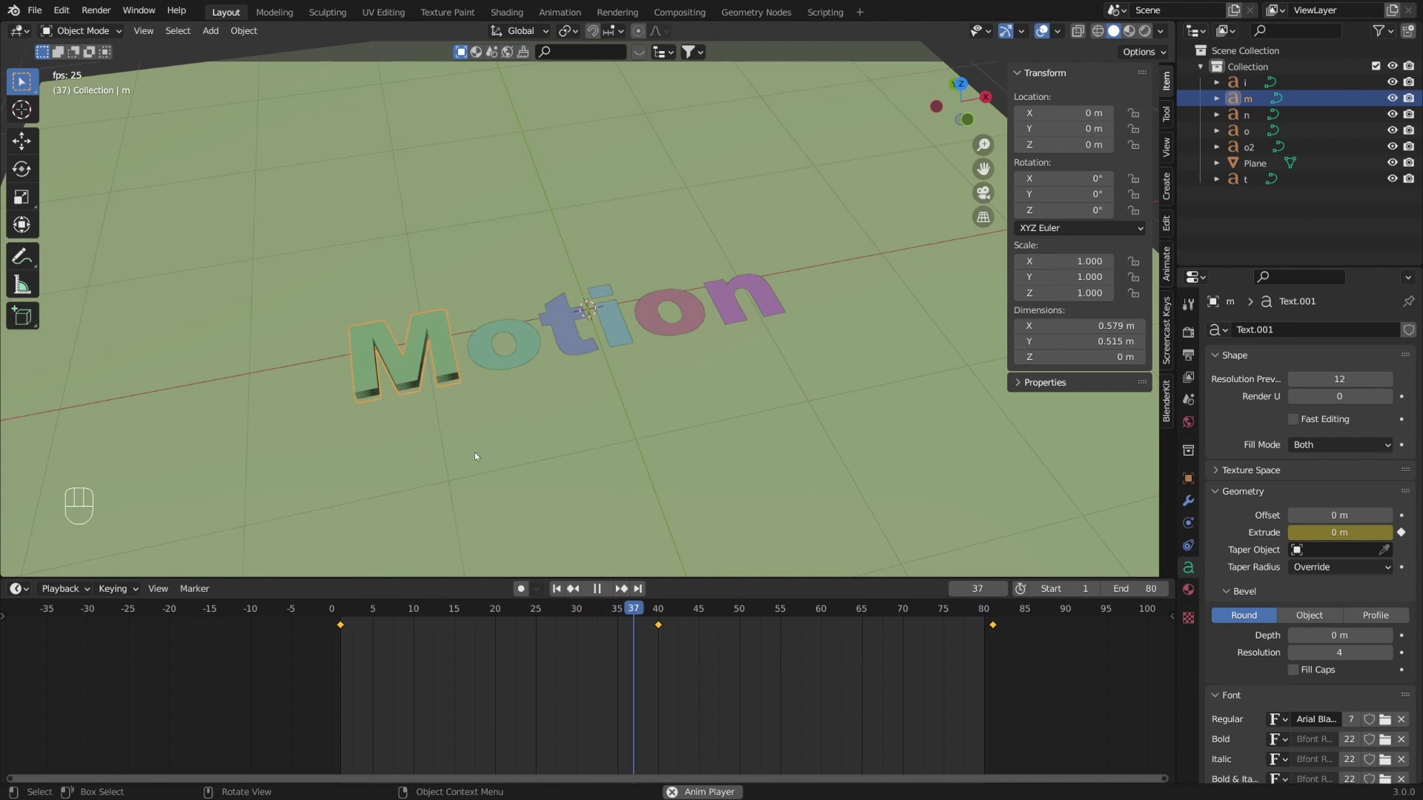
{"action": "key", "text": "space"}
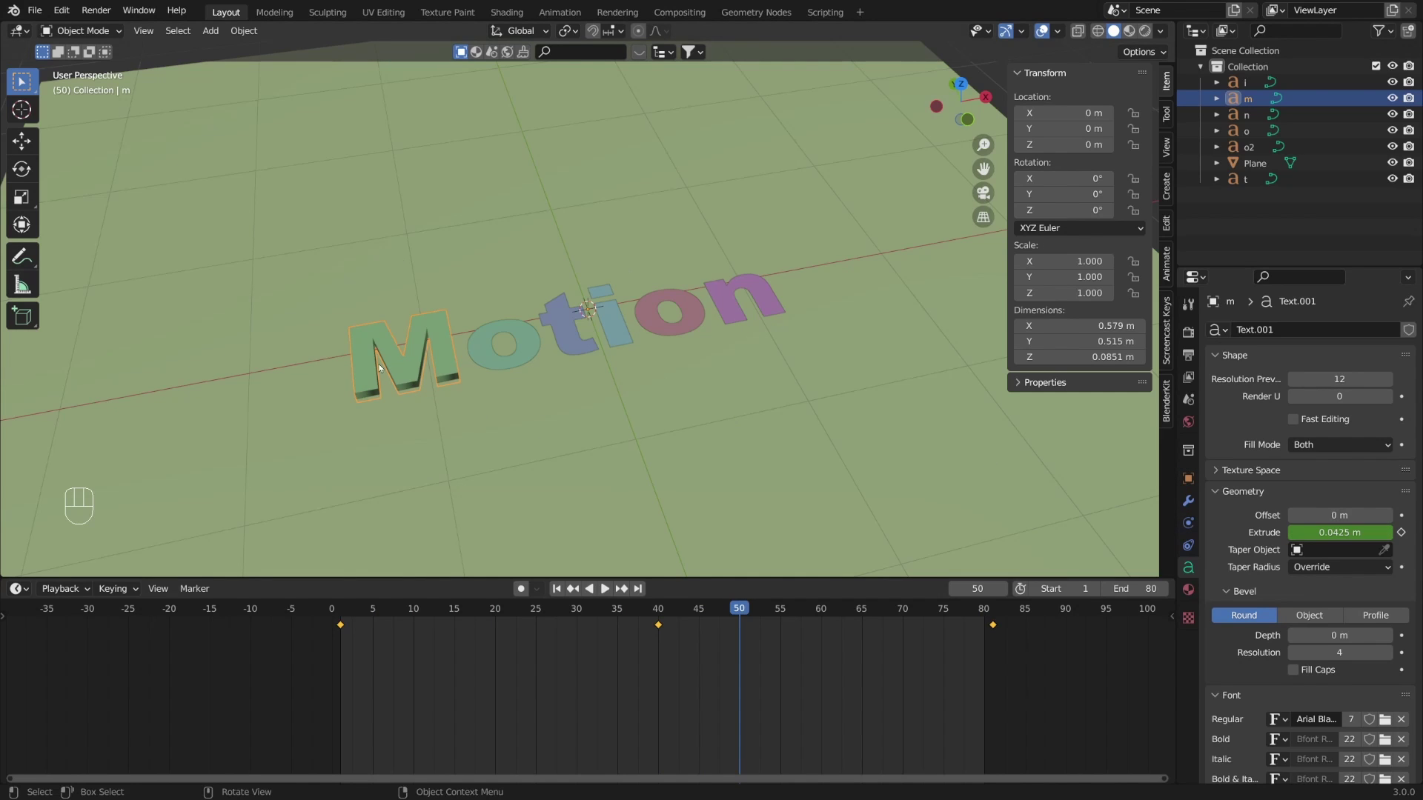
{"action": "left_click", "coordinate": [482, 343]}
{"action": "left_click", "coordinate": [340, 612]}
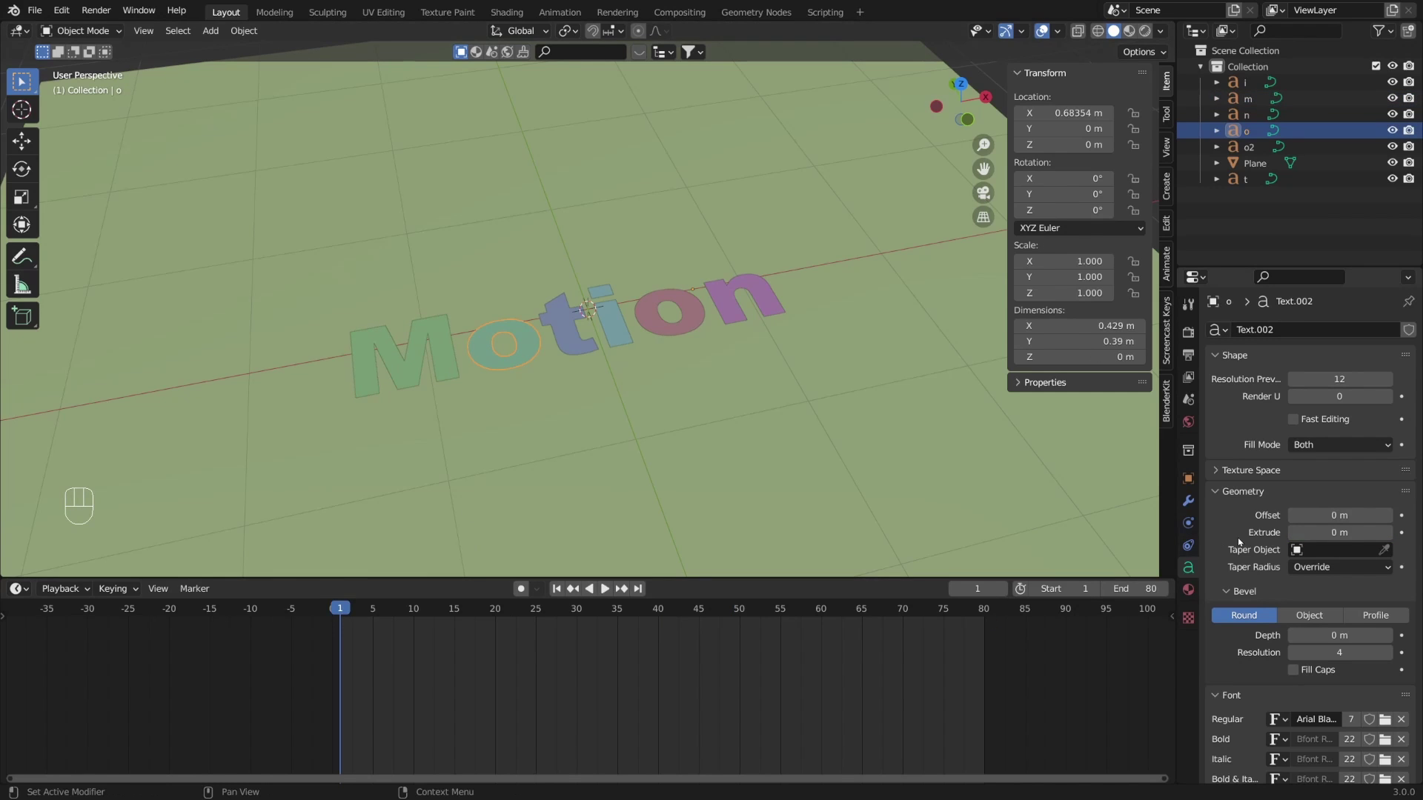
Step: Keyframe the o letter's extrude at 0 on frames 1 and 81 and at 0.1 m on frame 40
{"action": "key", "text": "i"}
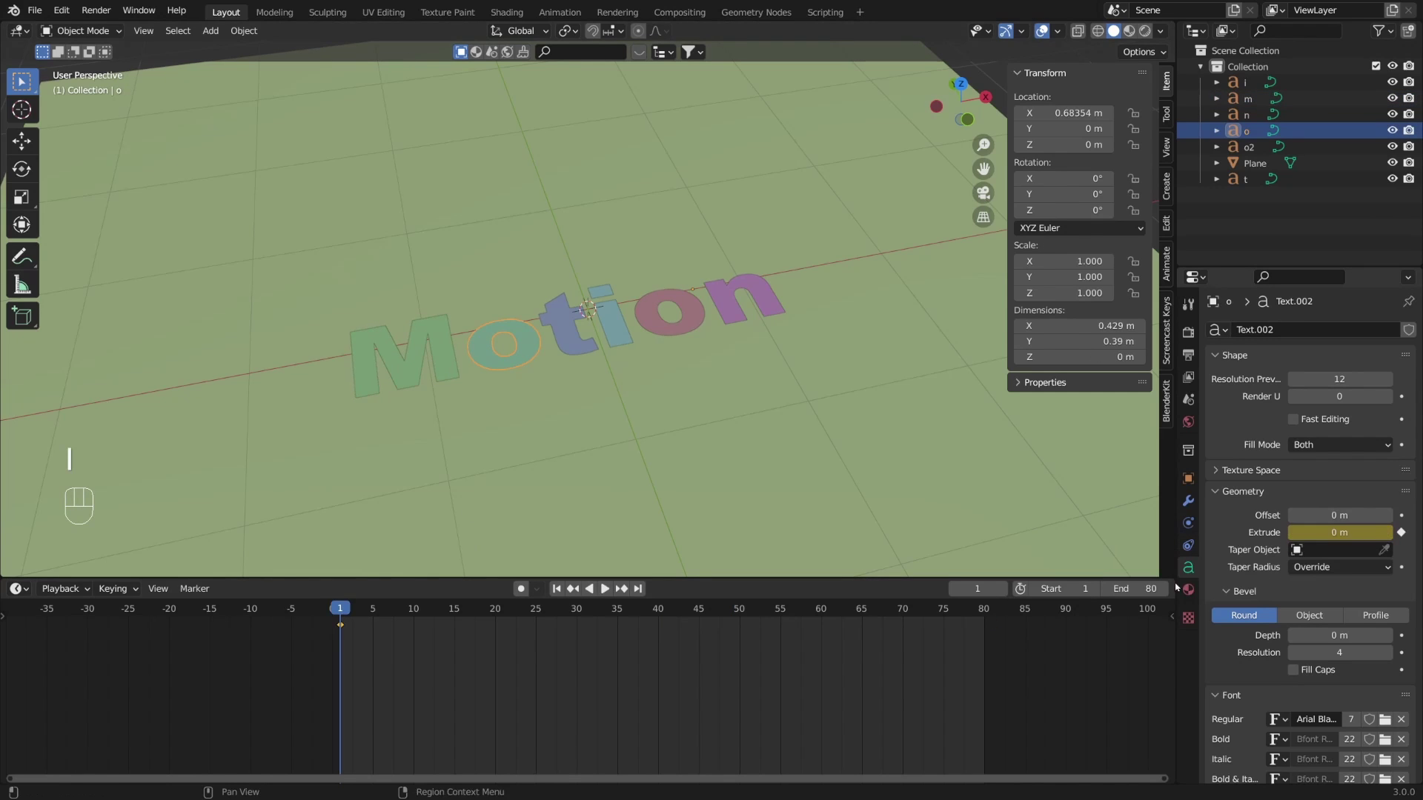
{"action": "key", "text": "Up"}
{"action": "key", "text": "i"}
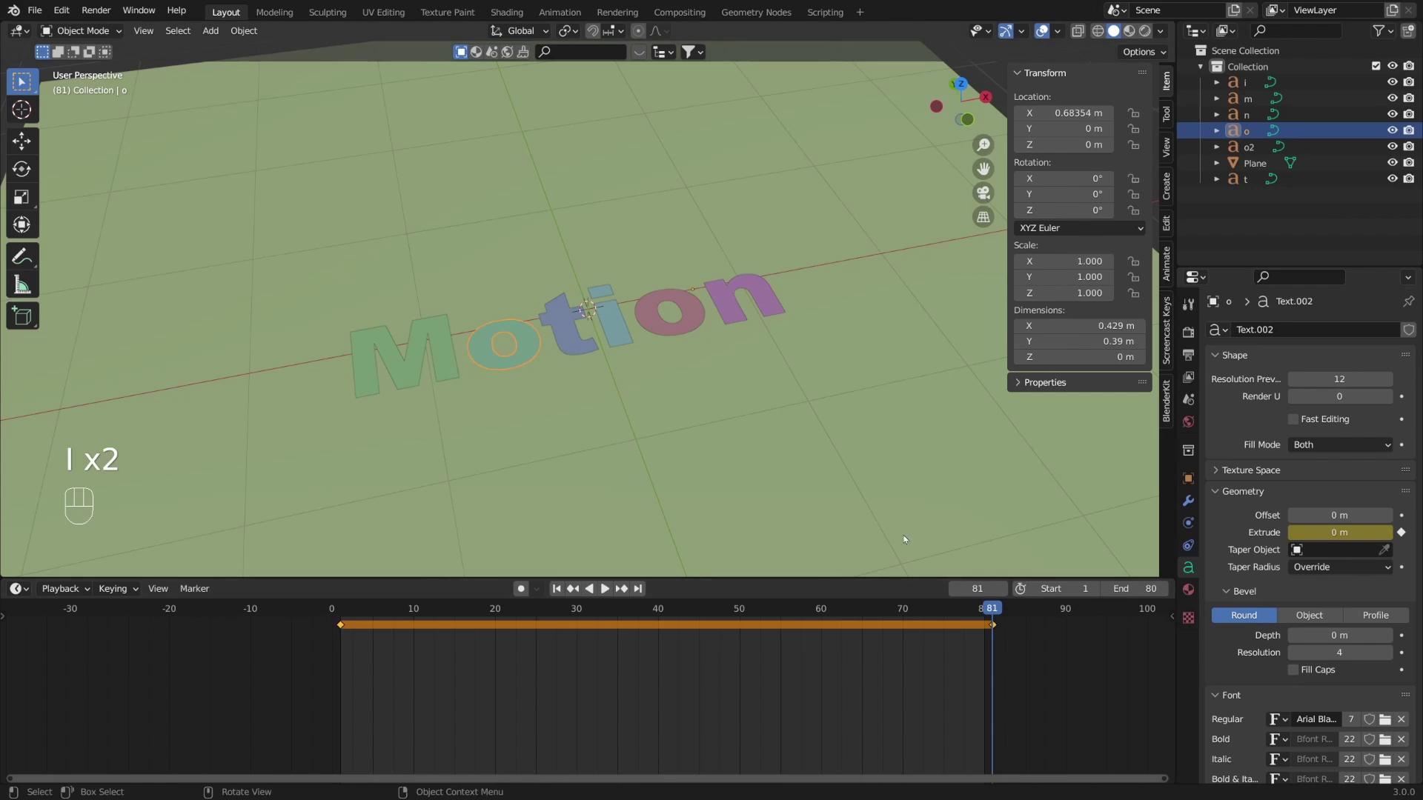
{"action": "left_click", "coordinate": [657, 646]}
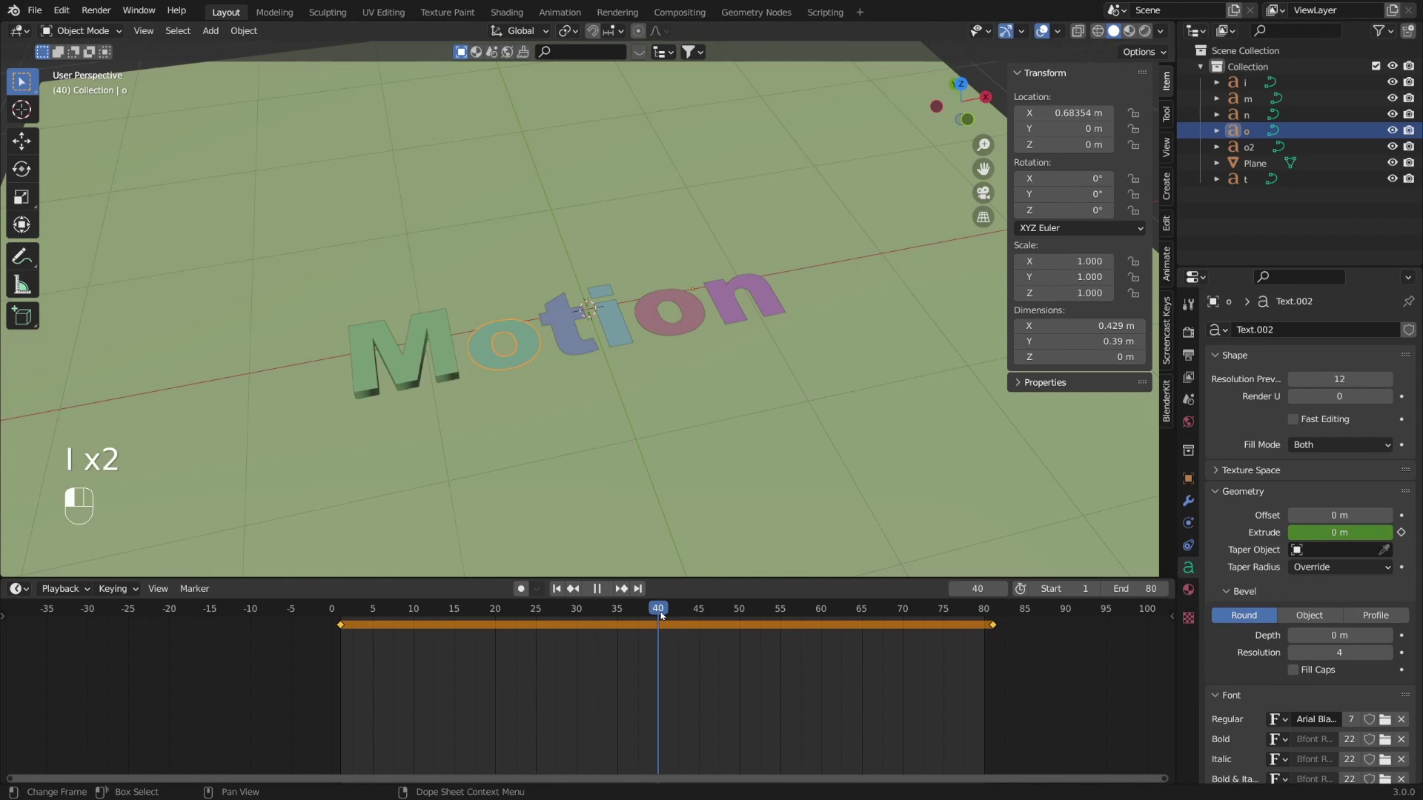
{"action": "left_click", "coordinate": [411, 376]}
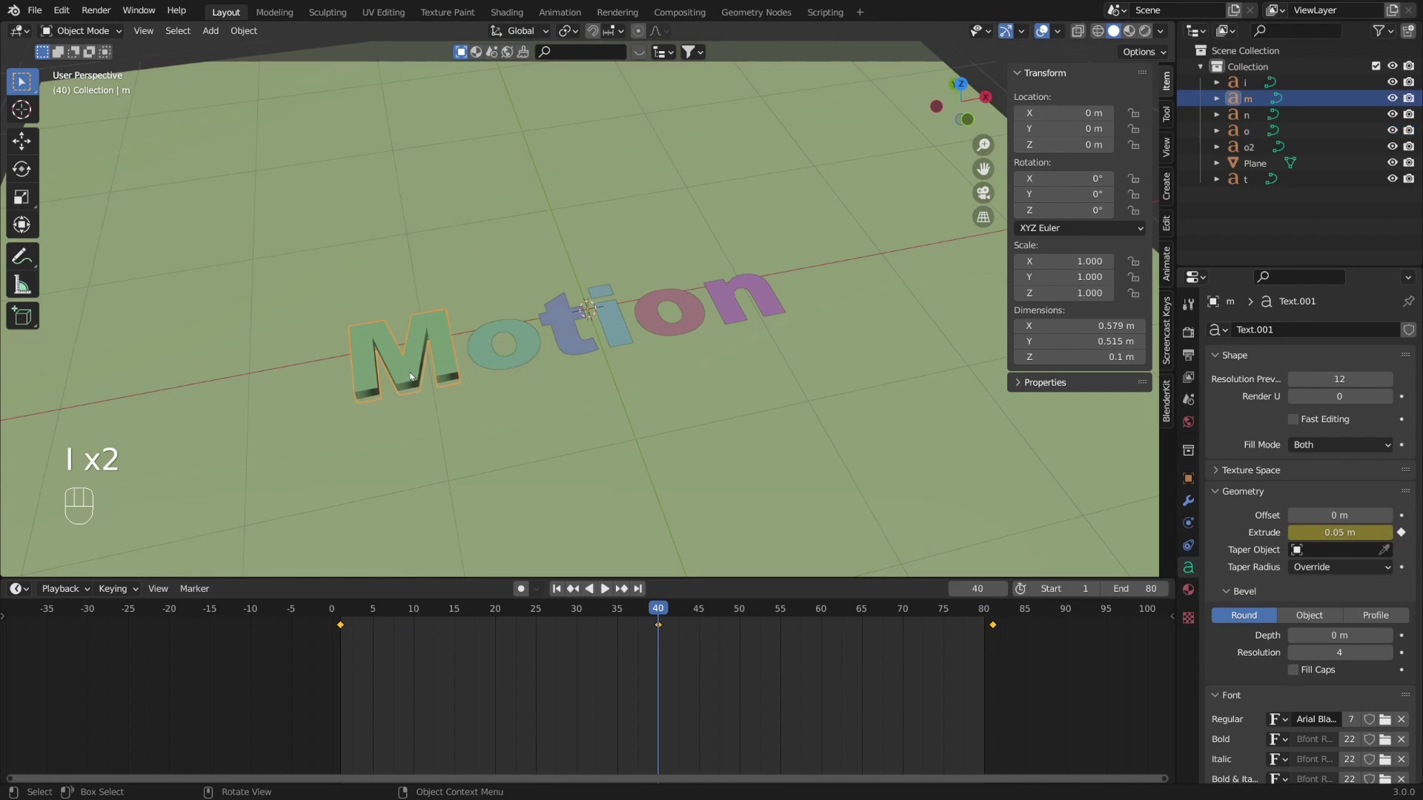
{"action": "left_click", "coordinate": [1325, 532]}
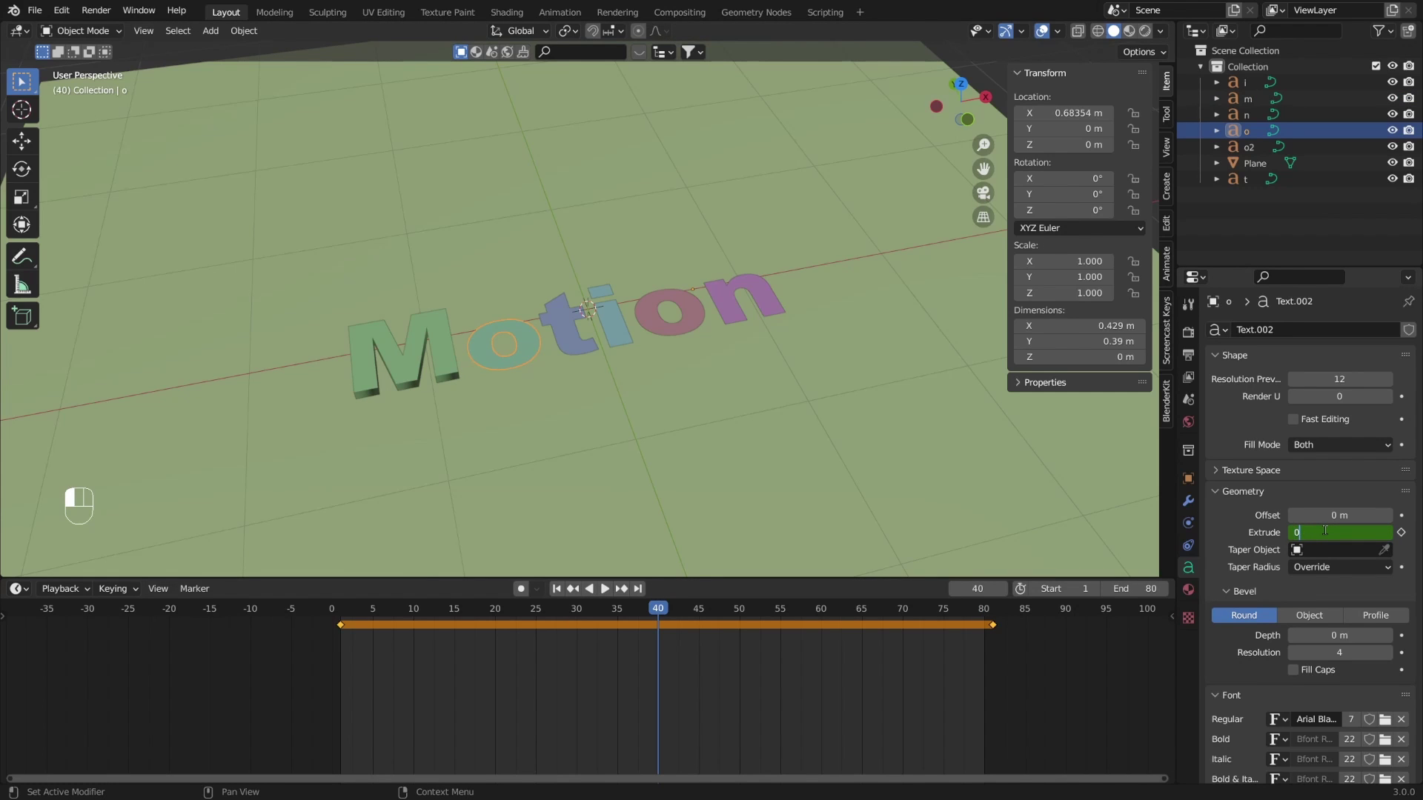
{"action": "type", "text": "0.1"}
{"action": "key", "text": "Return"}
{"action": "key", "text": "i"}
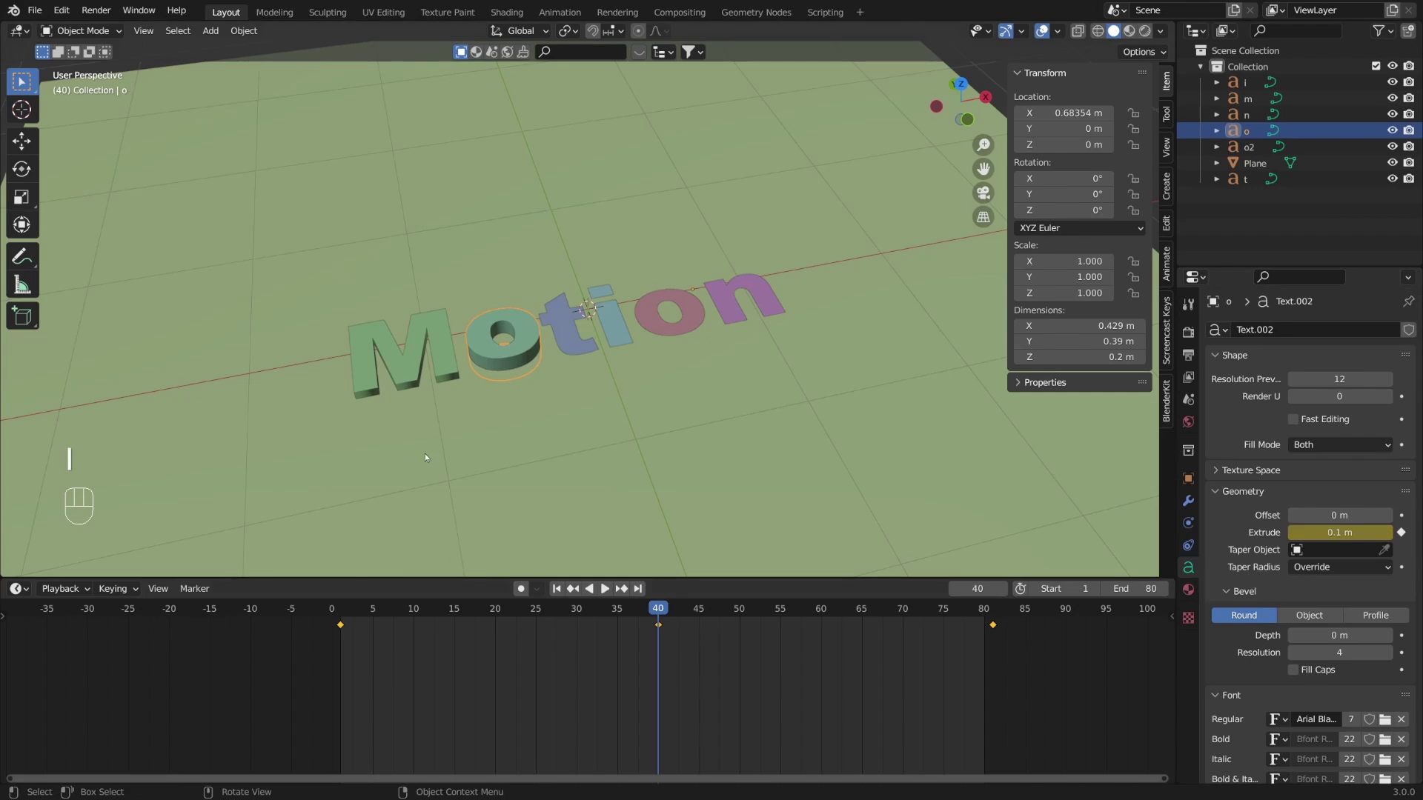
Step: Keyframe the t letter's extrude flat at frames 1 and 81, peaking at 0.15 m on frame 40
{"action": "left_click", "coordinate": [571, 345]}
{"action": "left_click", "coordinate": [340, 609]}
{"action": "key", "text": "space"}
{"action": "key", "text": "i"}
{"action": "key", "text": "shift+Right"}
{"action": "key", "text": "Right"}
{"action": "key", "text": "i"}
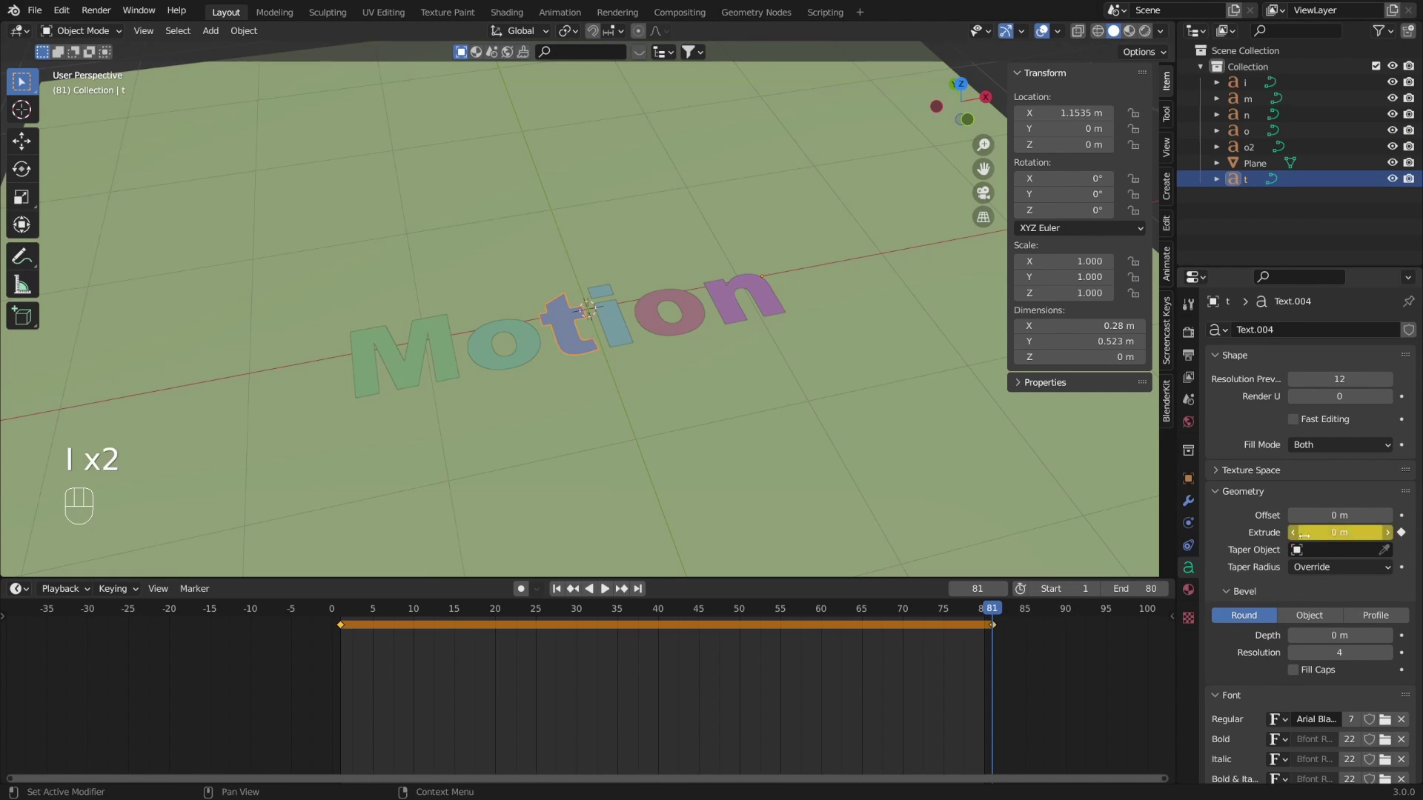
{"action": "left_click", "coordinate": [659, 609]}
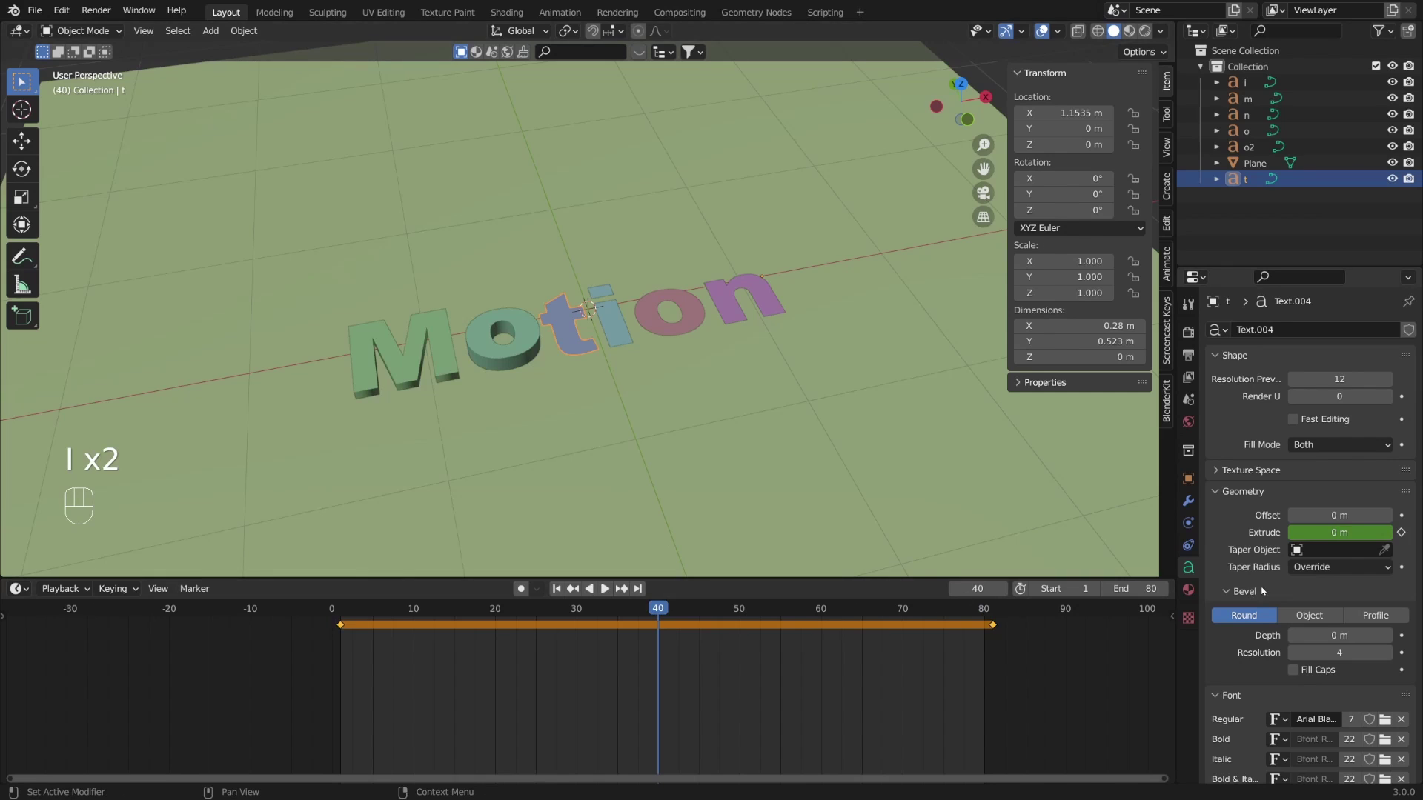
{"action": "left_click", "coordinate": [1304, 532]}
{"action": "type", "text": "0.15"}
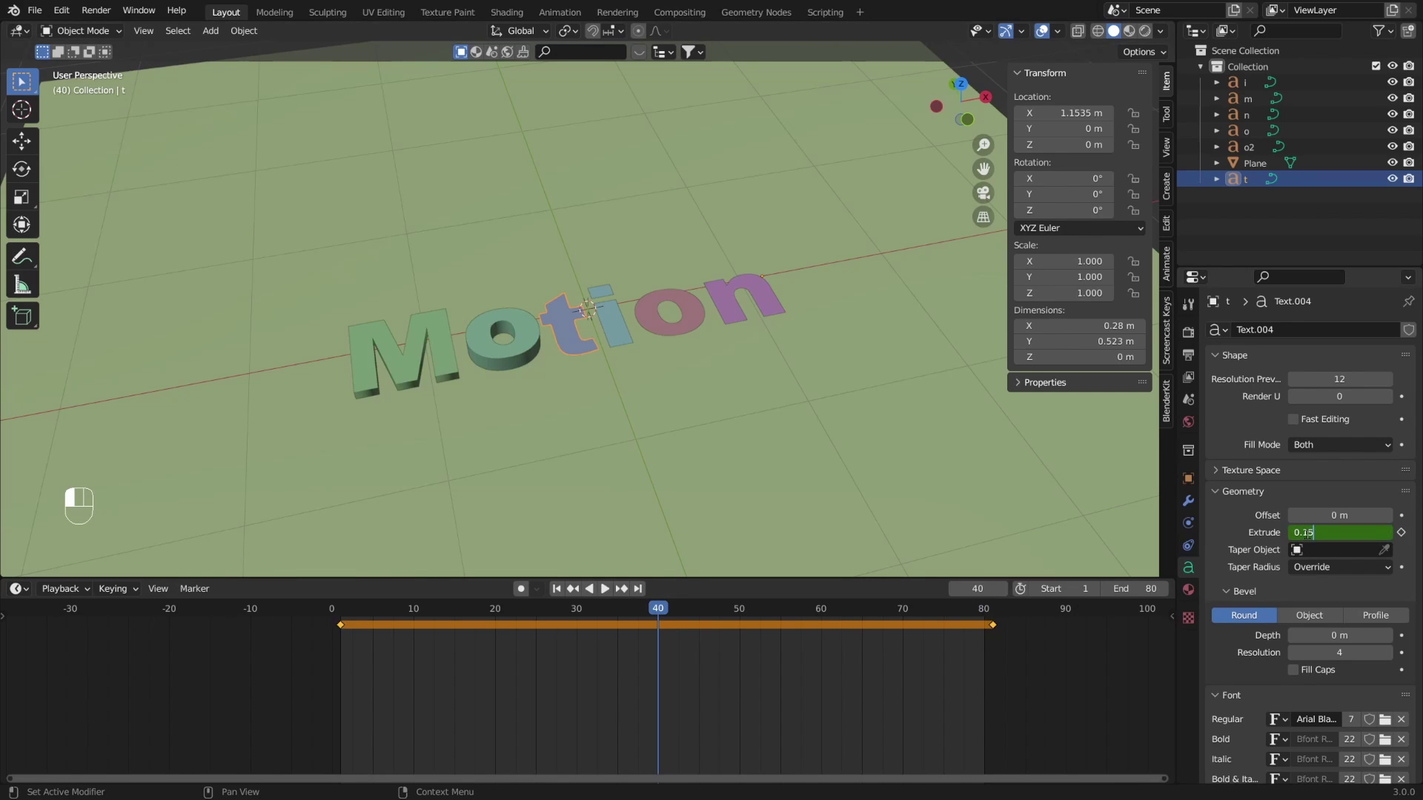
{"action": "key", "text": "Return"}
{"action": "key", "text": "i"}
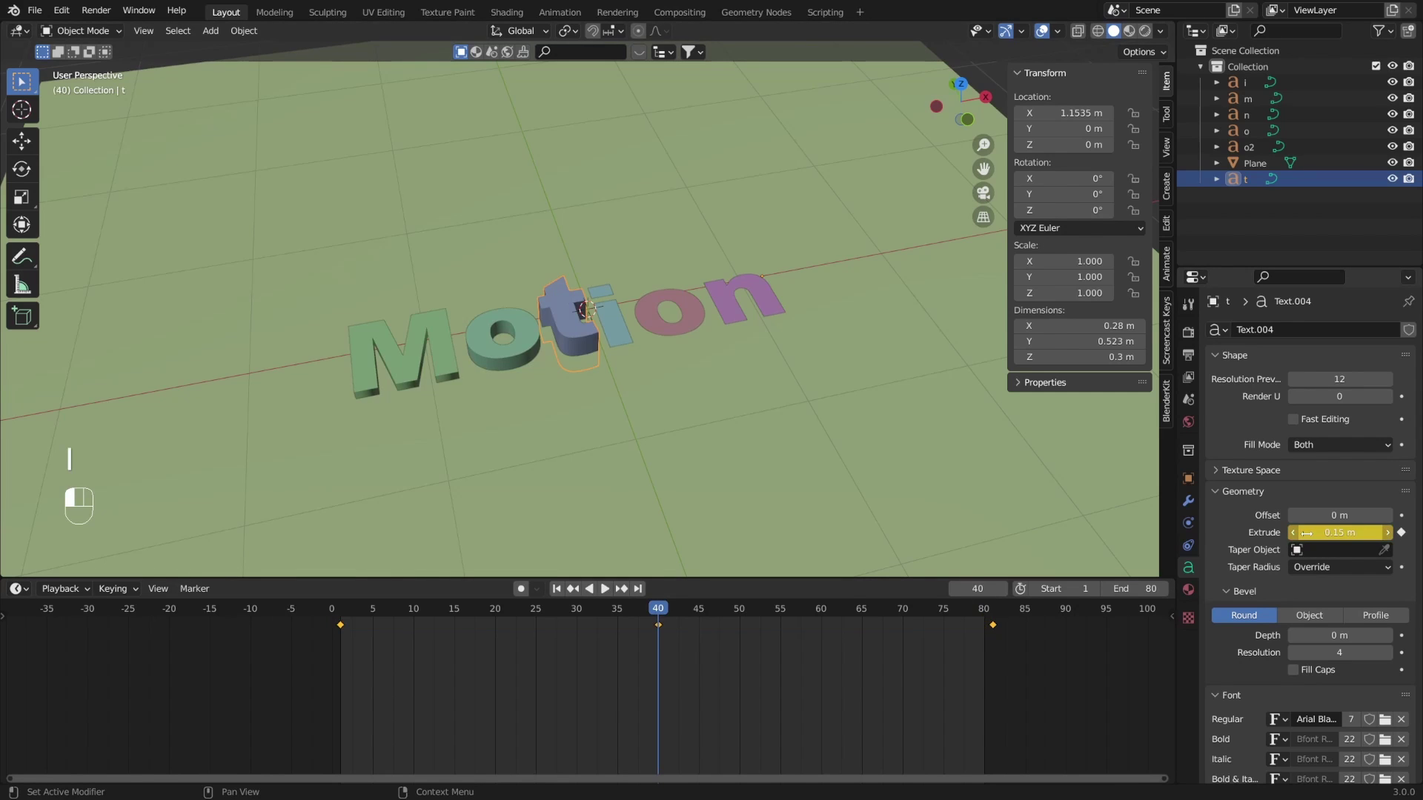
Step: Keyframe the i letter's extrude flat at the start and end, peaking at 0.2 m on frame 40
{"action": "left_click", "coordinate": [632, 324]}
{"action": "left_click", "coordinate": [334, 621]}
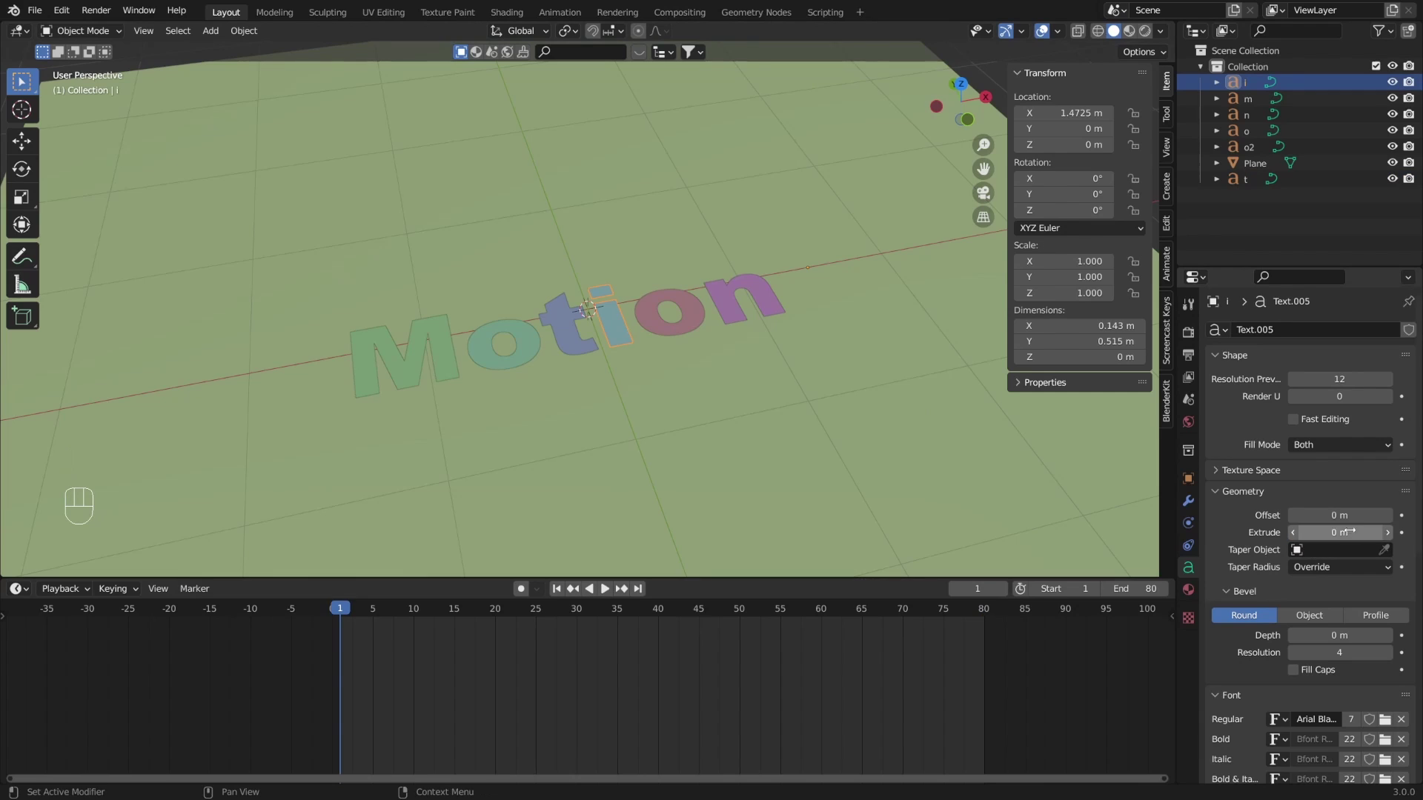
{"action": "left_click", "coordinate": [992, 613]}
{"action": "key", "text": "i"}
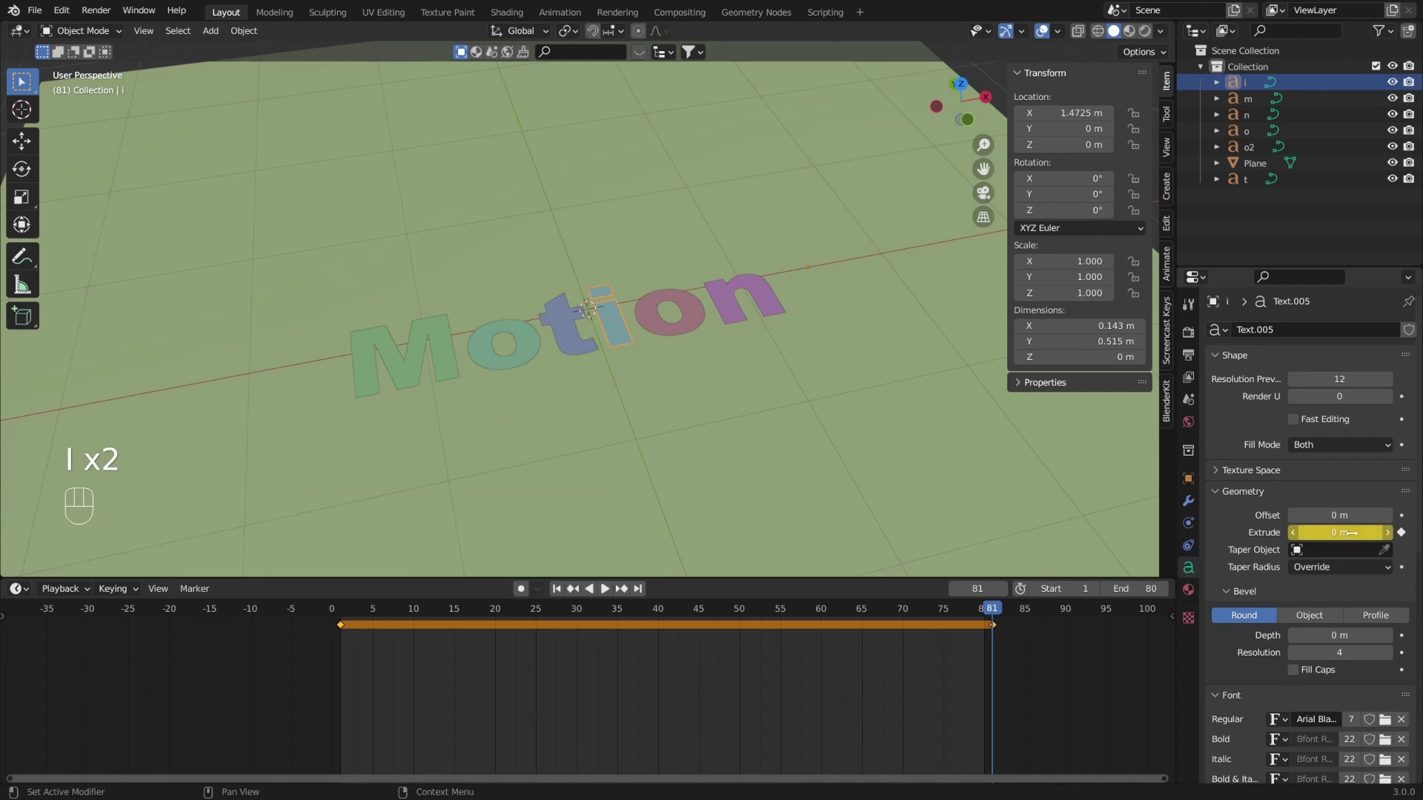
{"action": "left_click", "coordinate": [661, 635]}
{"action": "left_click", "coordinate": [1354, 533]}
{"action": "type", "text": "0.2"}
{"action": "key", "text": "Return"}
{"action": "key", "text": "i"}
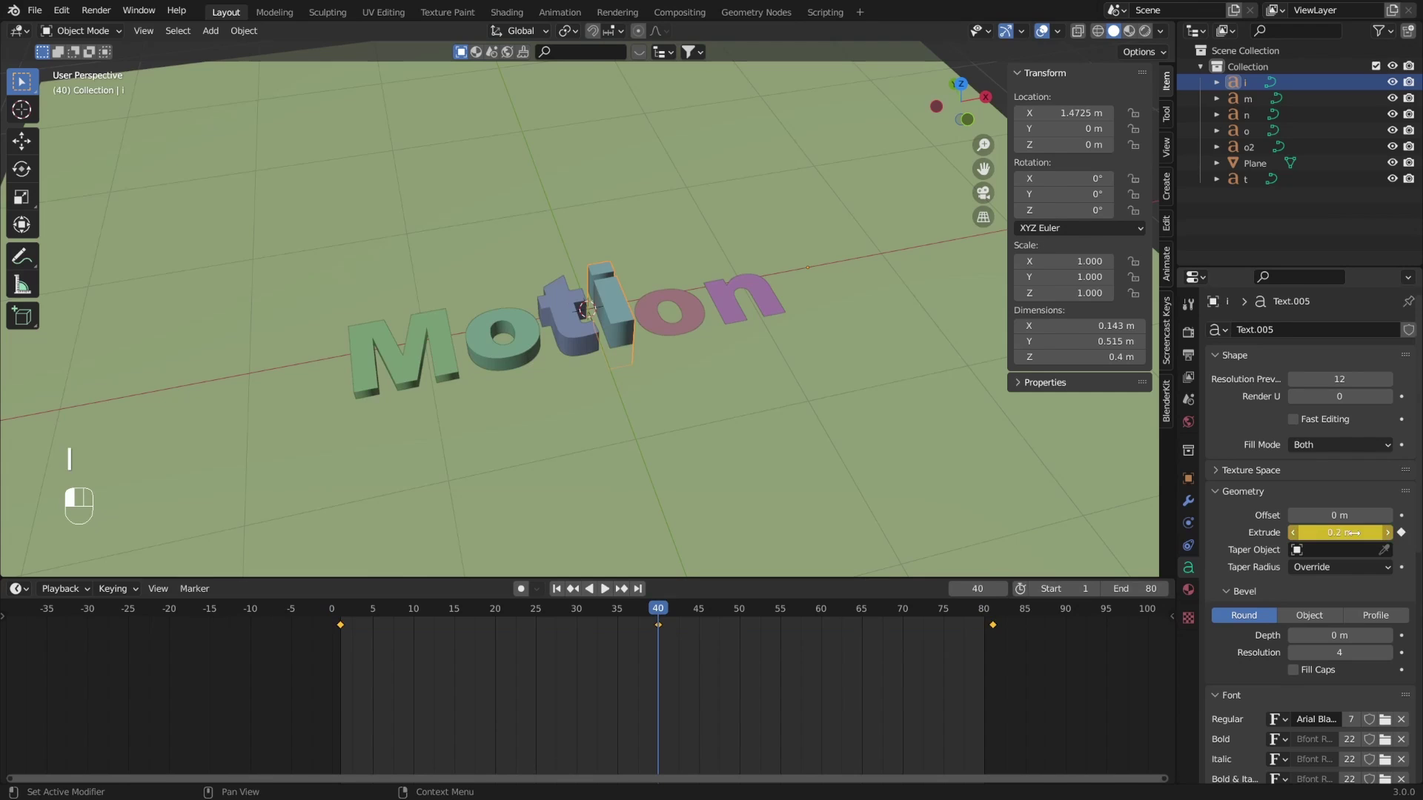
Step: Keyframe the second o's extrude flat at frames 1 and 81, peaking at 0.25 m on frame 40
{"action": "left_click", "coordinate": [679, 323]}
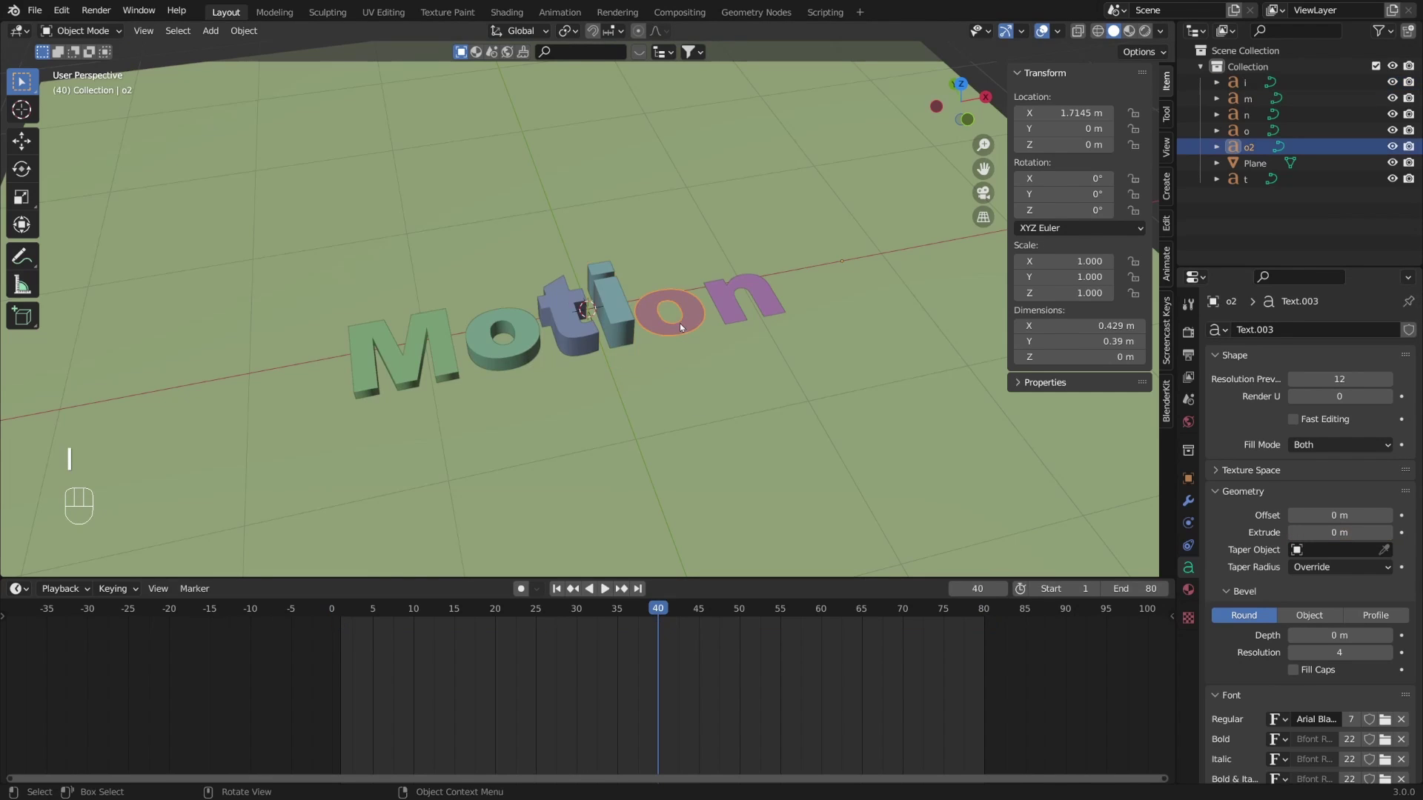
{"action": "left_click", "coordinate": [340, 612]}
{"action": "key", "text": "i"}
{"action": "left_click", "coordinate": [997, 610]}
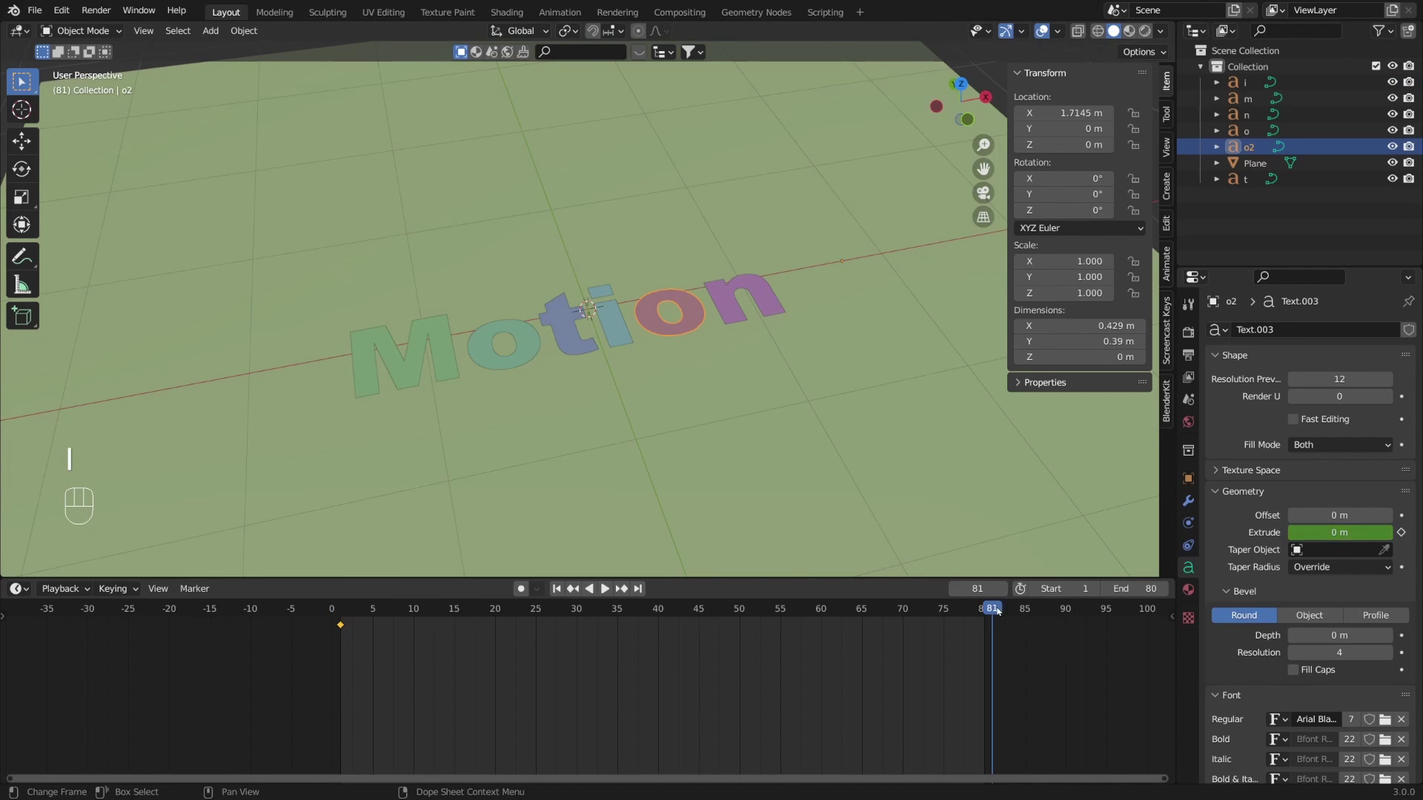
{"action": "key", "text": "i"}
{"action": "left_click", "coordinate": [655, 609]}
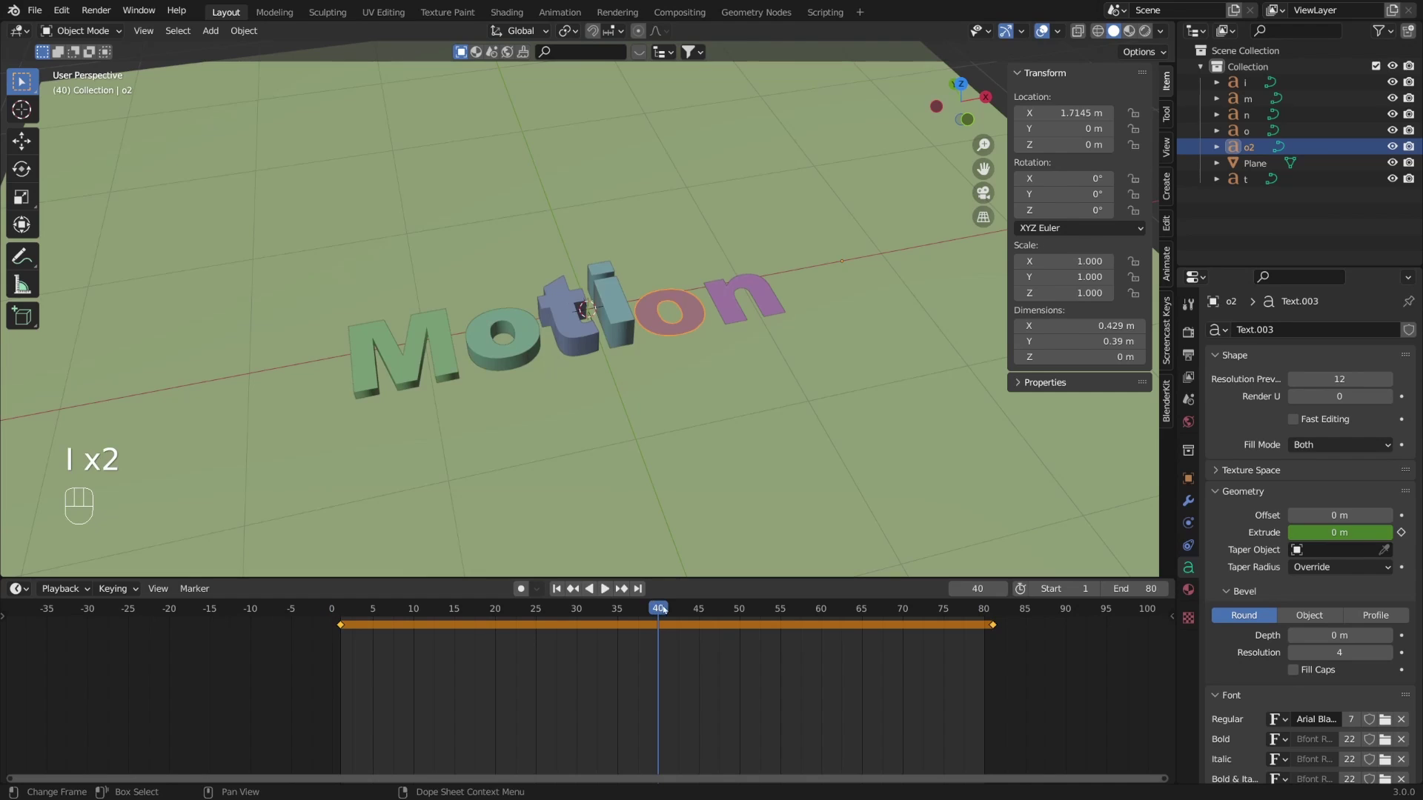
{"action": "left_click", "coordinate": [1333, 533]}
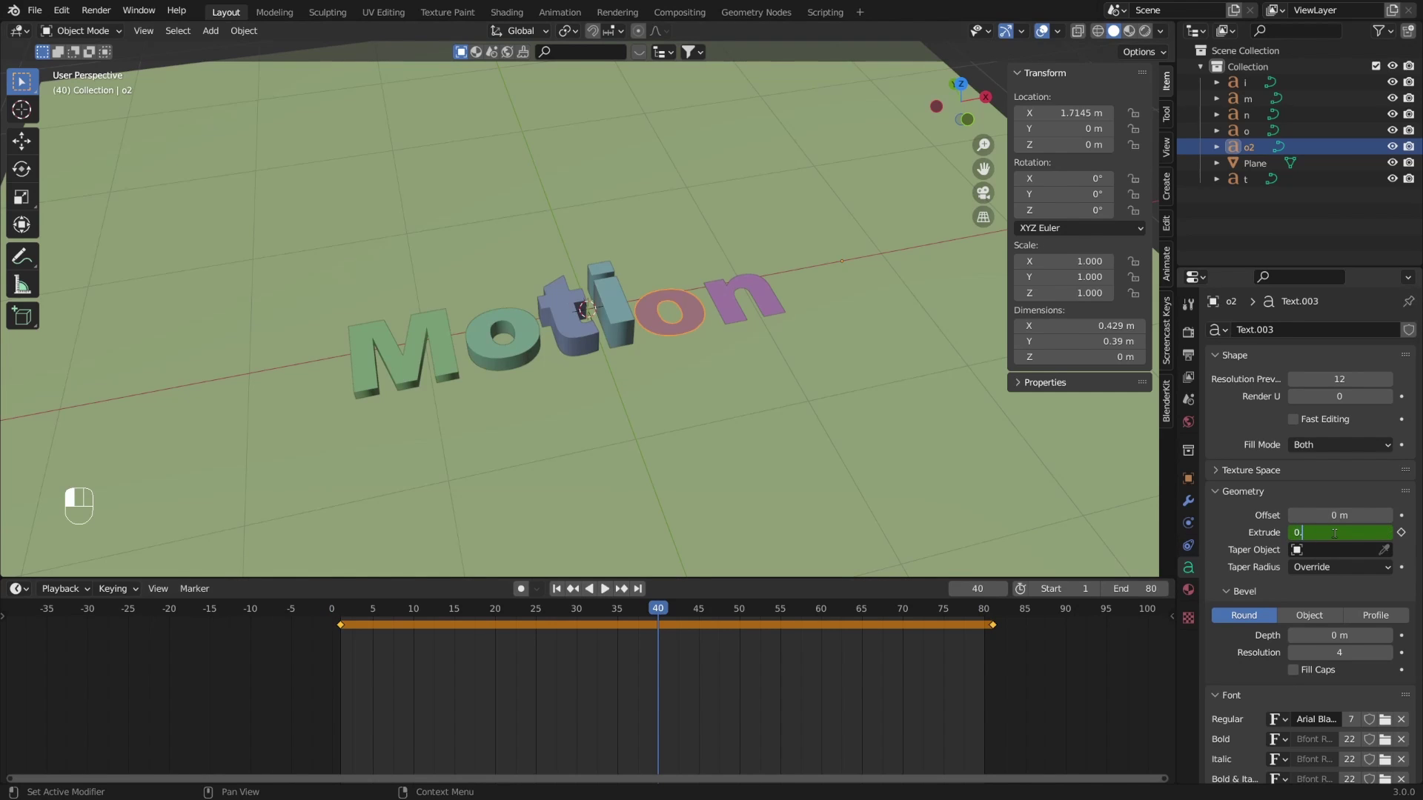
{"action": "key", "text": "Return"}
{"action": "key", "text": "i"}
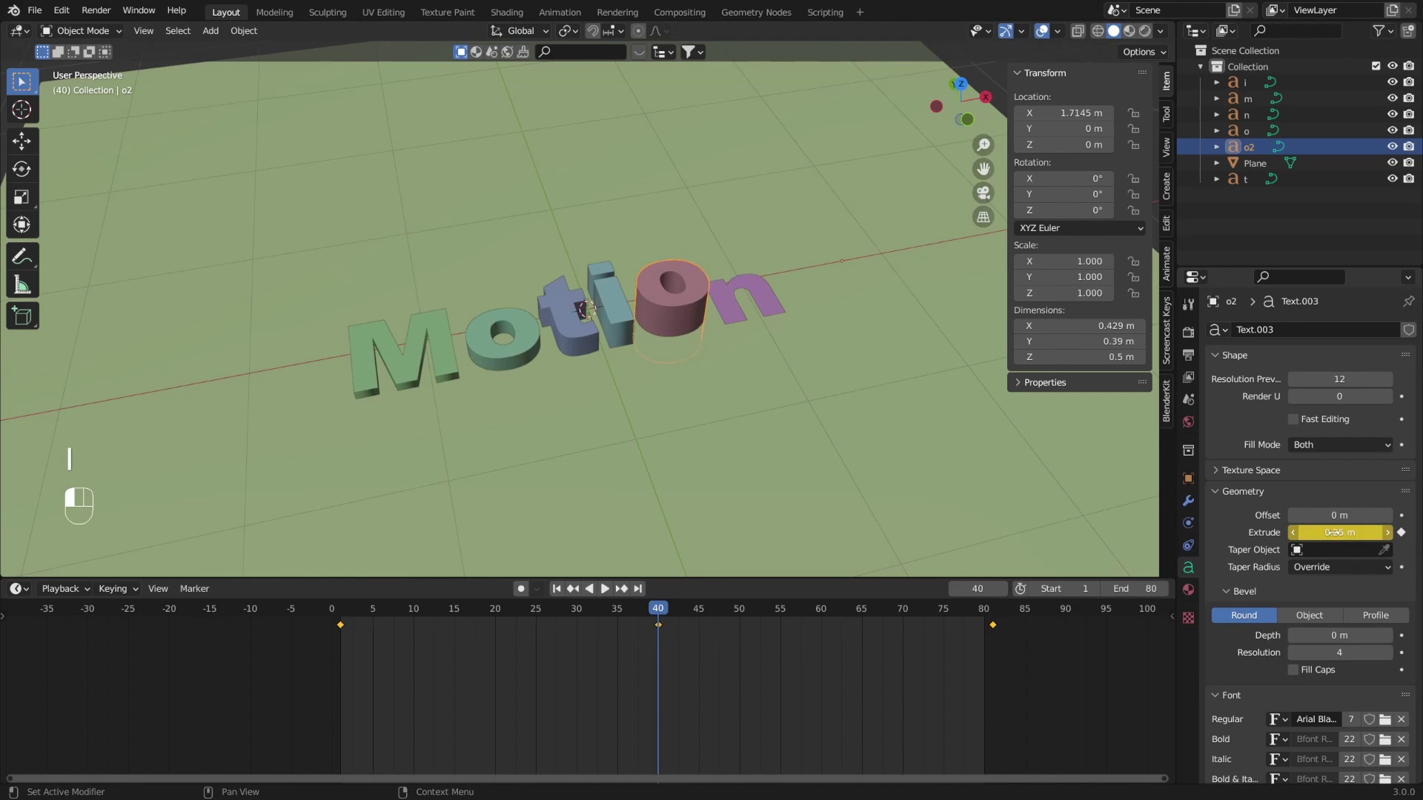
{"action": "left_click", "coordinate": [720, 310]}
{"action": "left_click", "coordinate": [343, 612]}
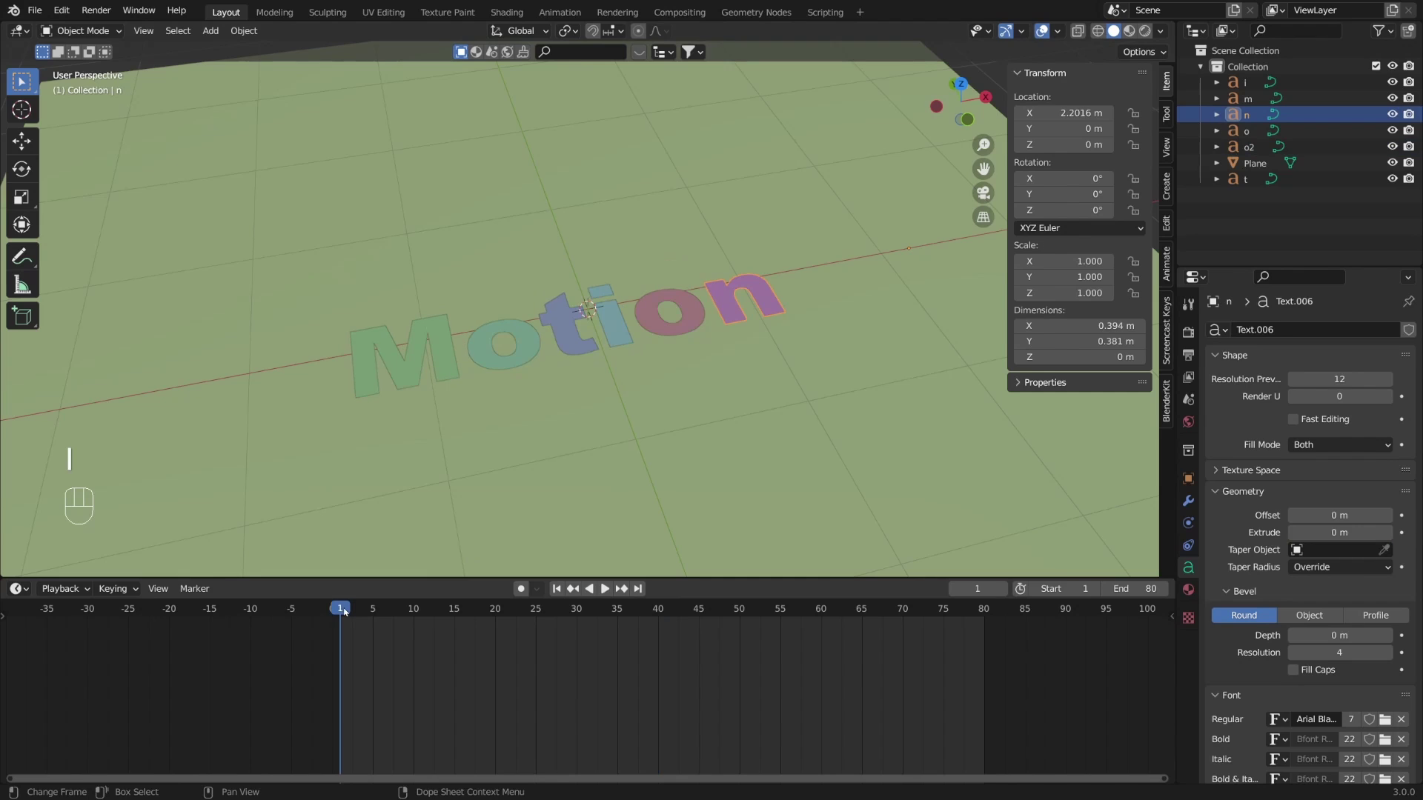
Step: Keyframe the n letter's flat extrusion at frames 1 and 81
{"action": "key", "text": "i"}
{"action": "key", "text": "shift+Right"}
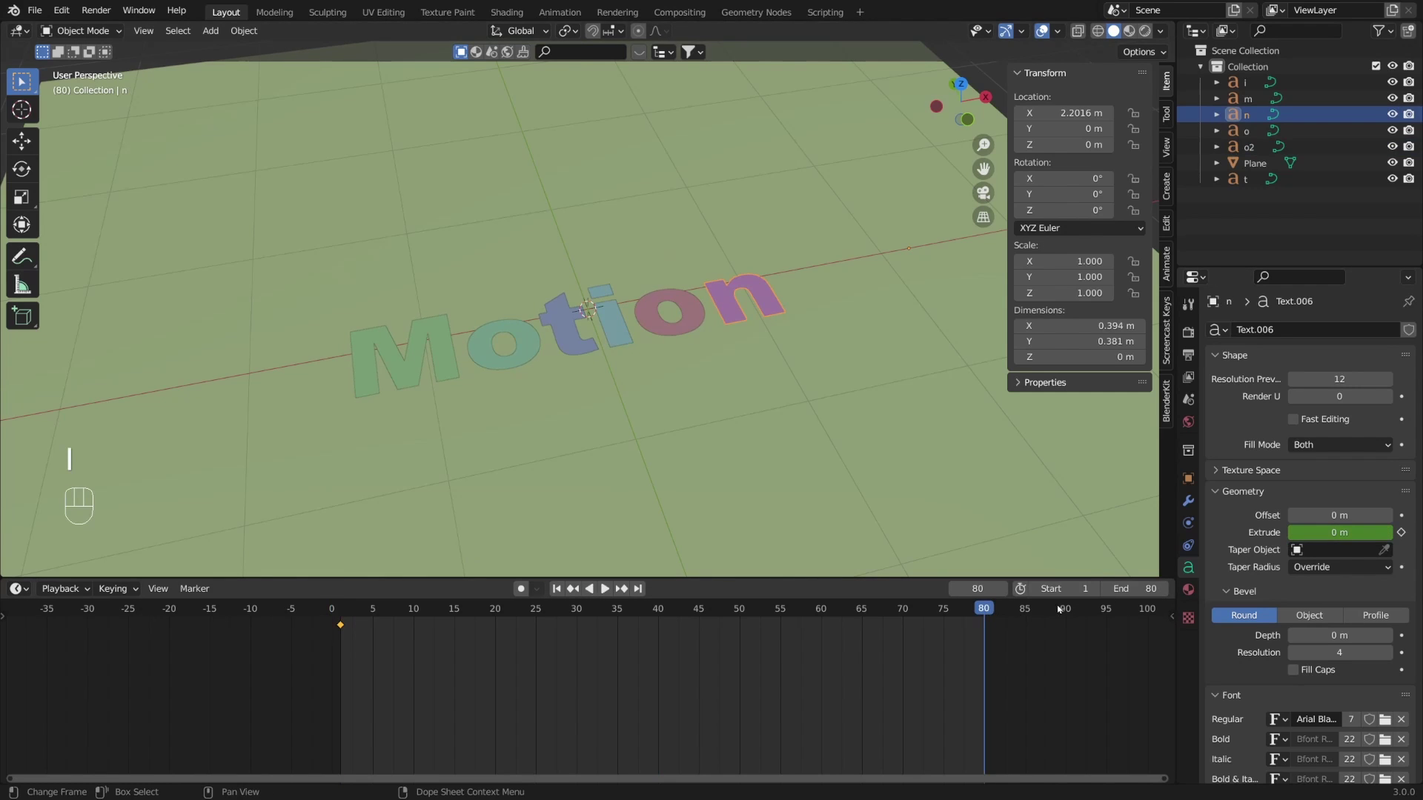
{"action": "left_click", "coordinate": [992, 611]}
{"action": "key", "text": "i"}
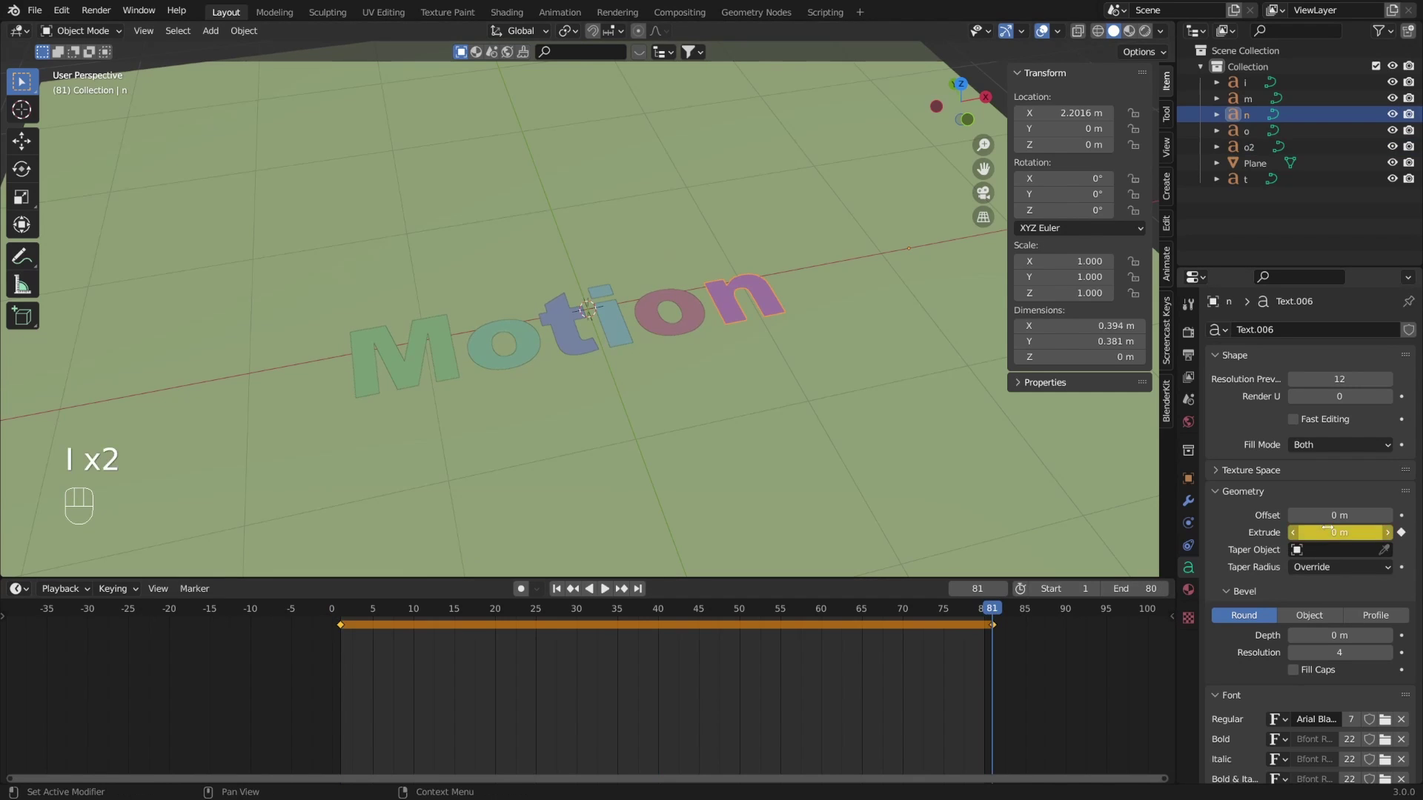
{"action": "left_click", "coordinate": [666, 615]}
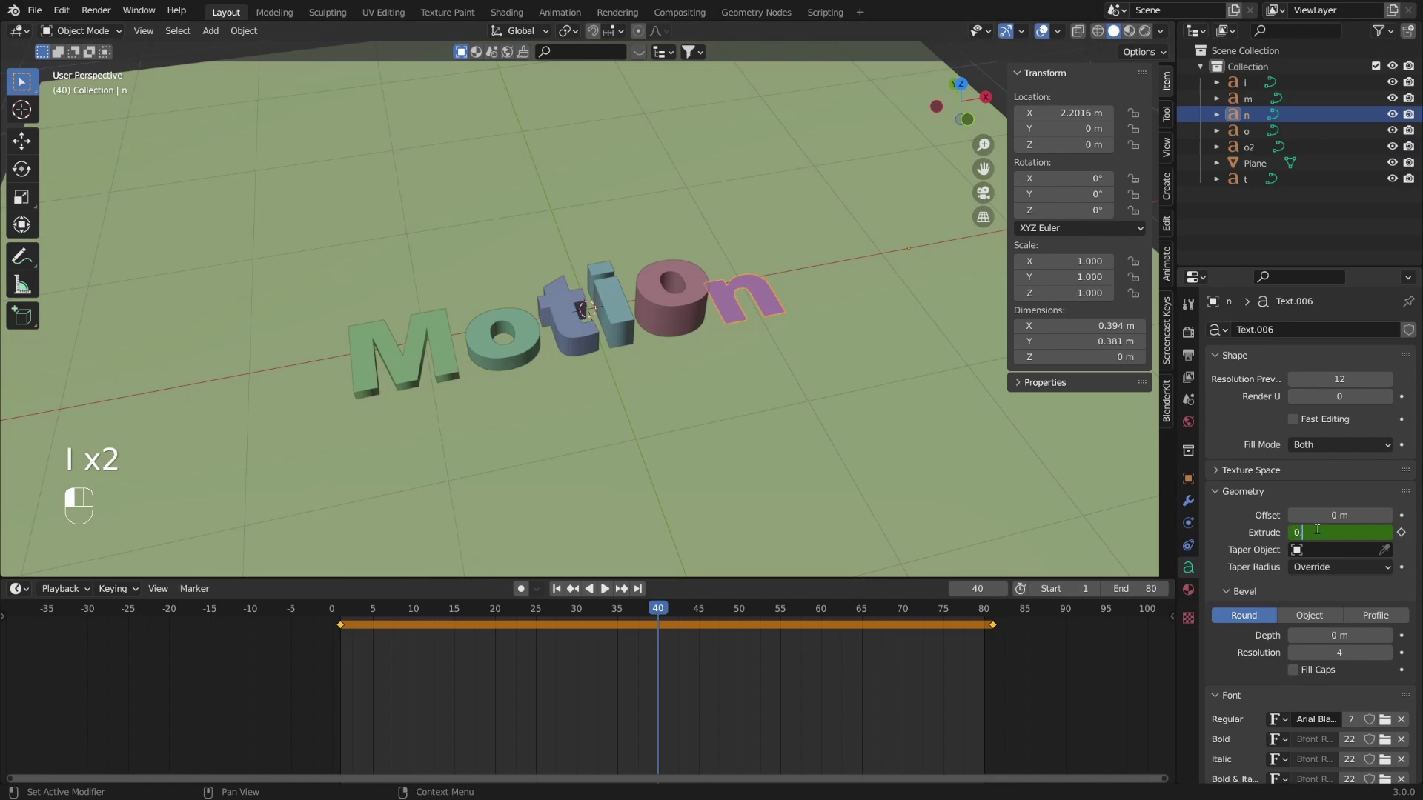
{"action": "key", "text": "Return"}
{"action": "left_click", "coordinate": [874, 437]}
{"action": "key", "text": "space"}
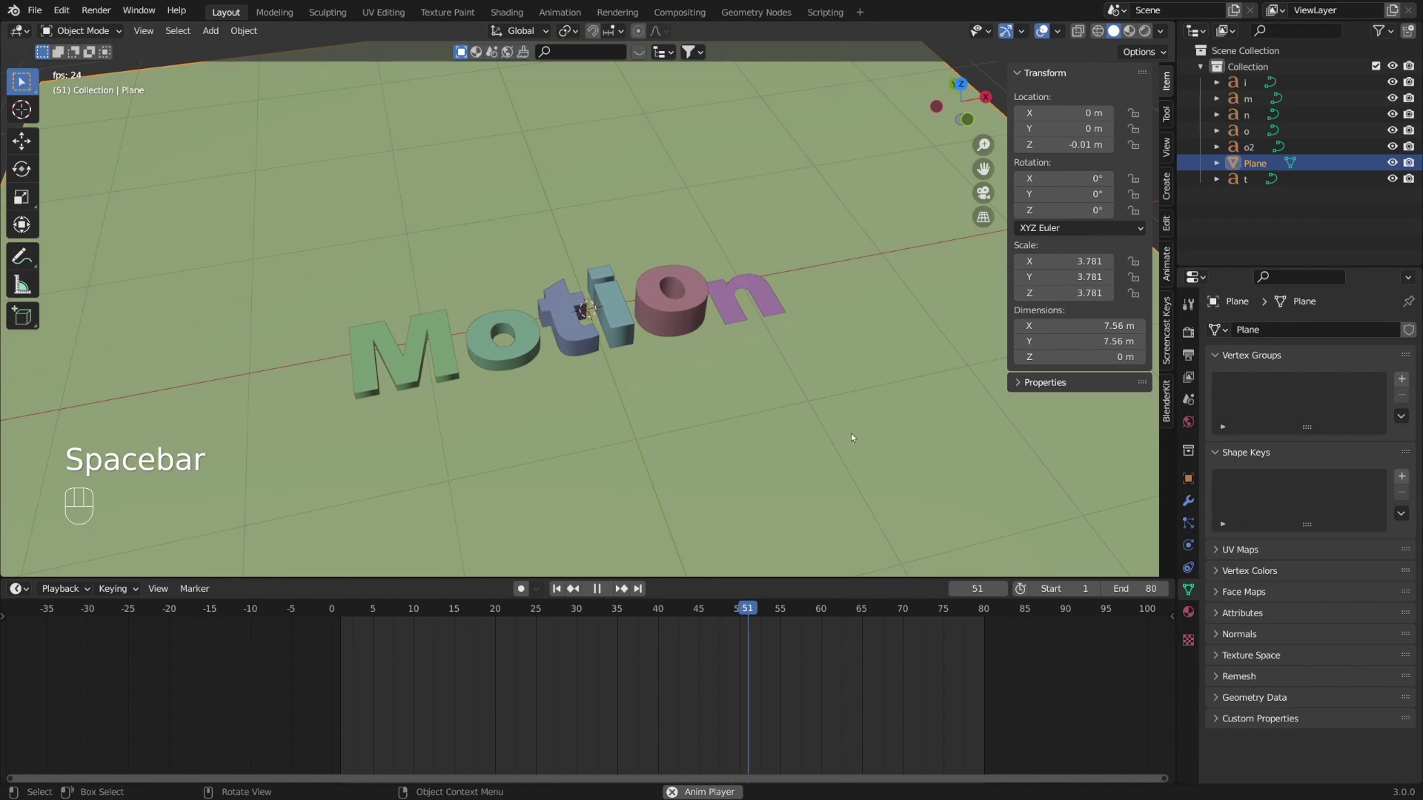
{"action": "key", "text": "space"}
Step: Set the n letter's extrusion to 0.3 m at frame 40, keyframe it, and play the animation
{"action": "left_click", "coordinate": [742, 306]}
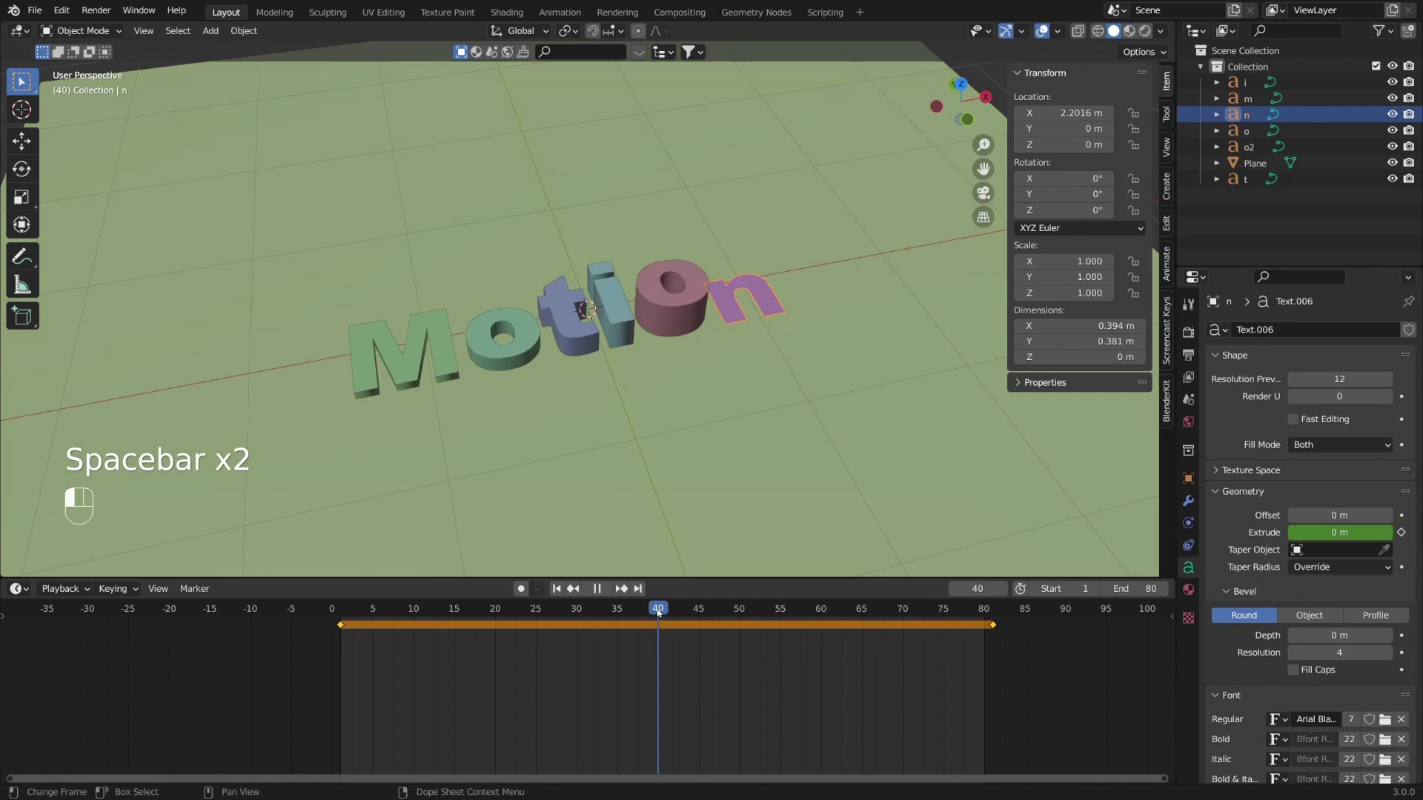
{"action": "type", "text": "0.6"}
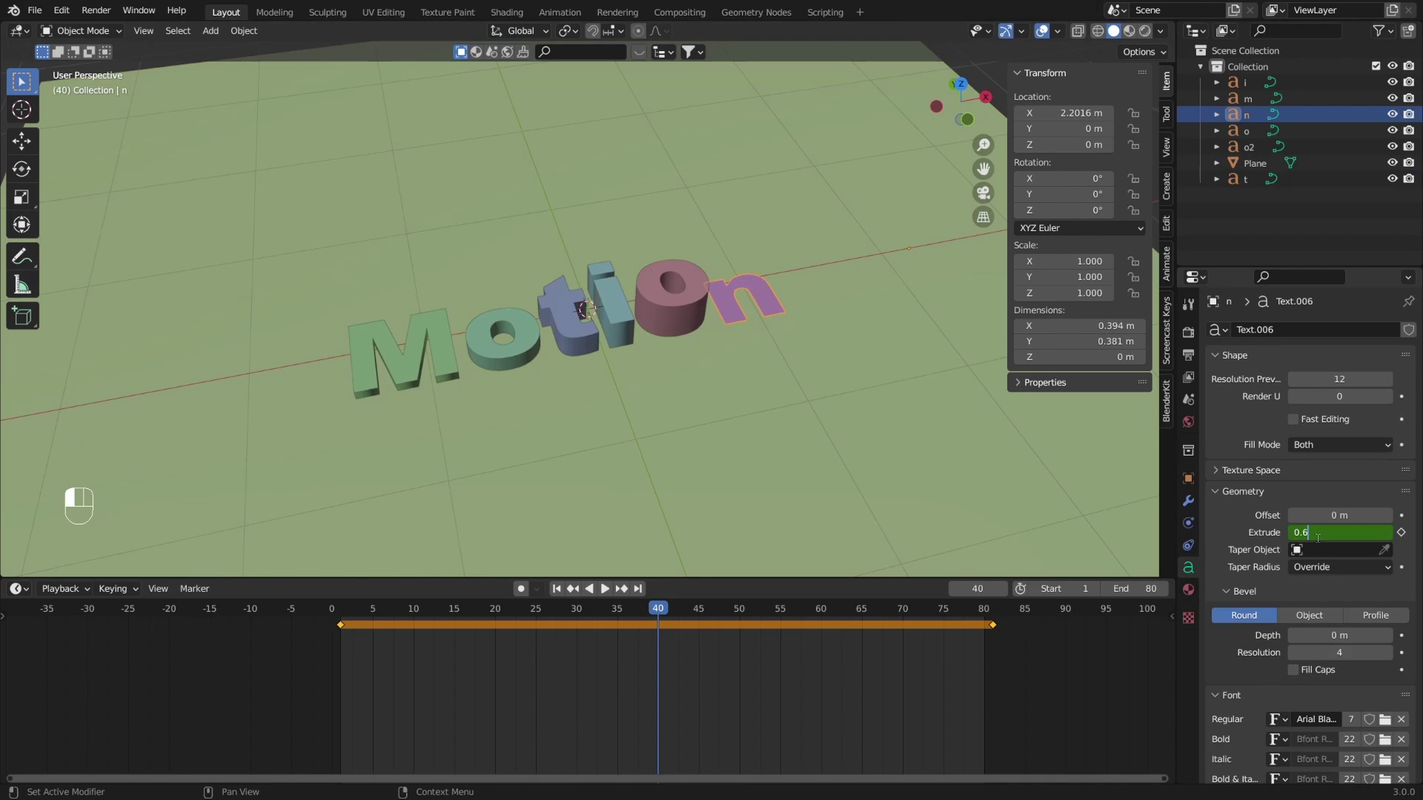
{"action": "key", "text": "Return"}
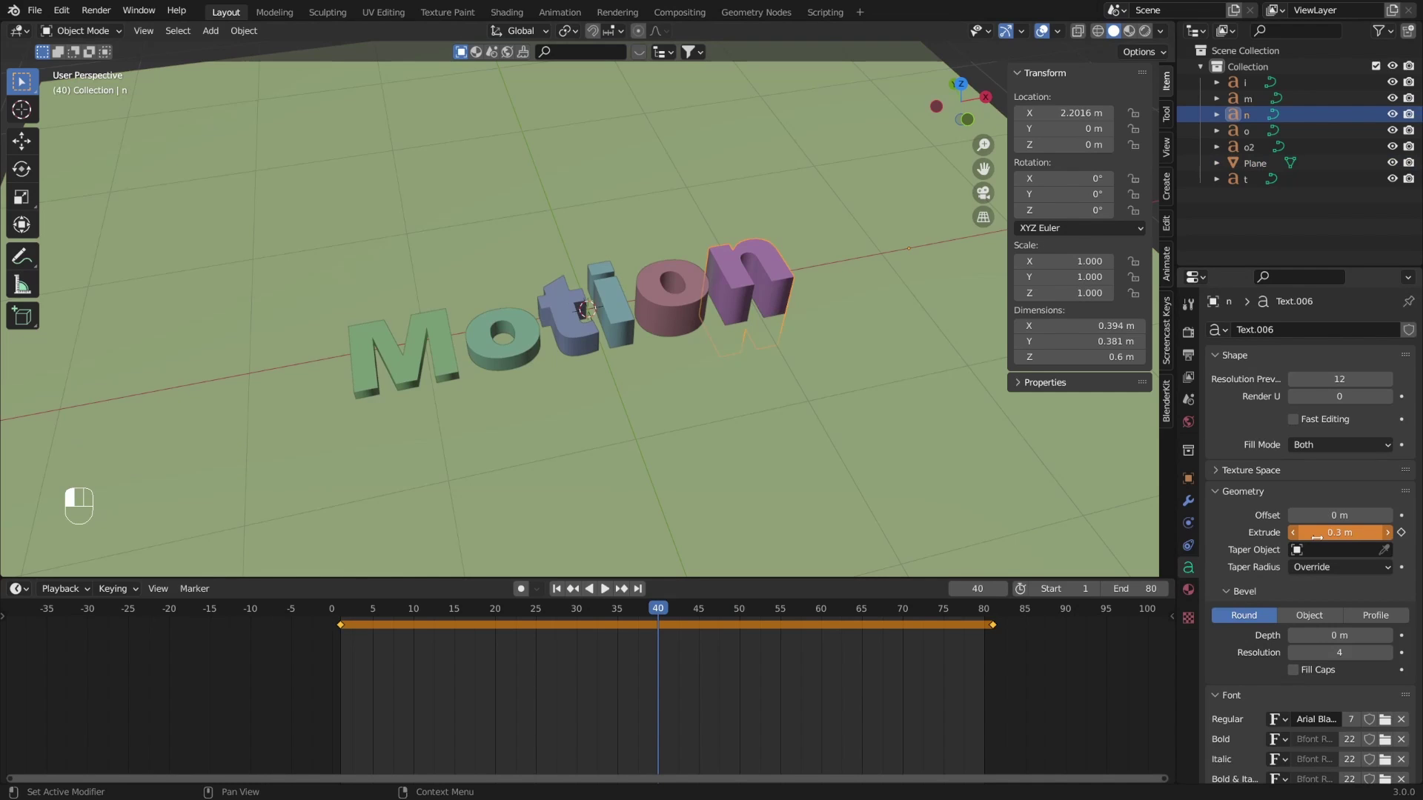
{"action": "key", "text": "i"}
{"action": "key", "text": "space"}
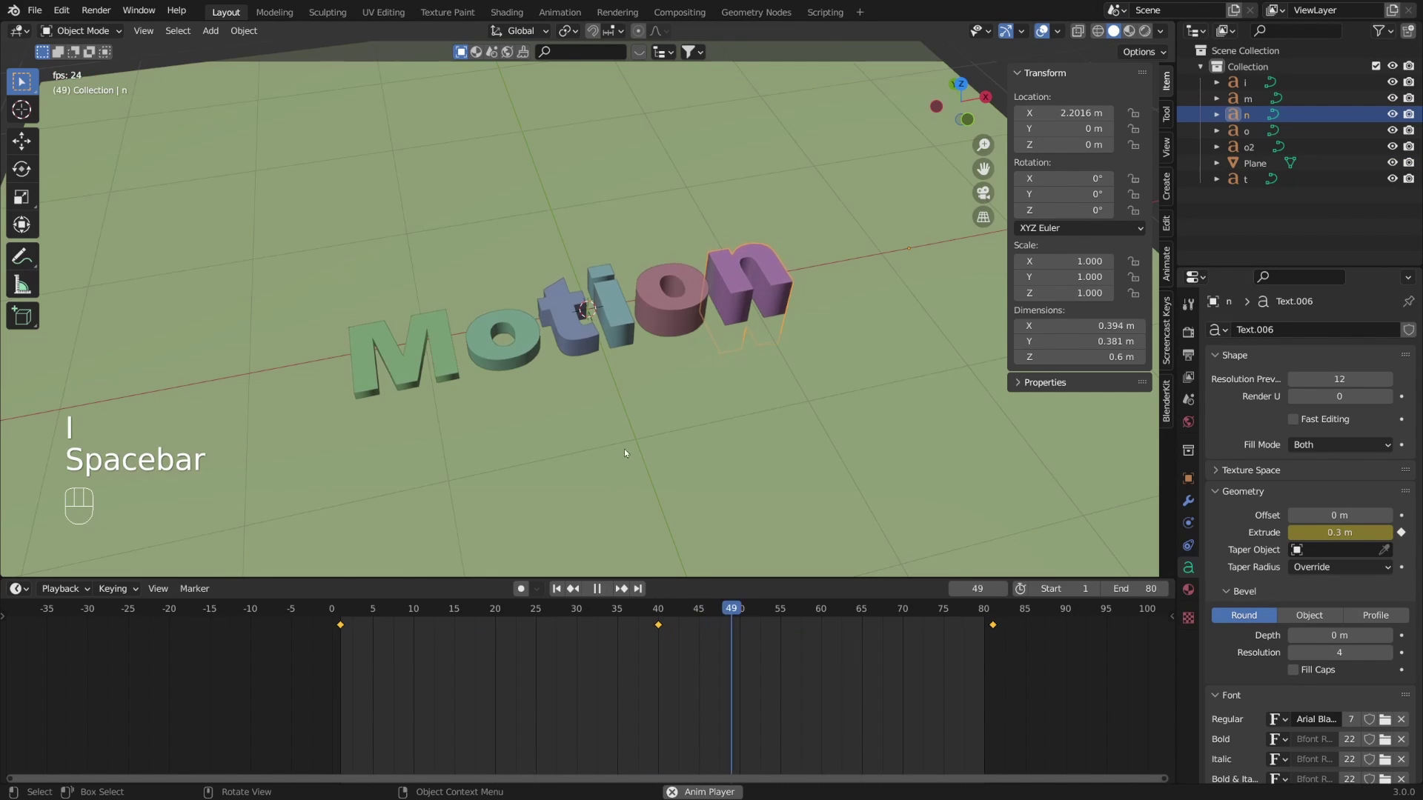
{"action": "left_click", "coordinate": [634, 438]}
{"action": "middle_click_drag", "start_coordinate": [644, 357], "coordinate": [657, 398]}
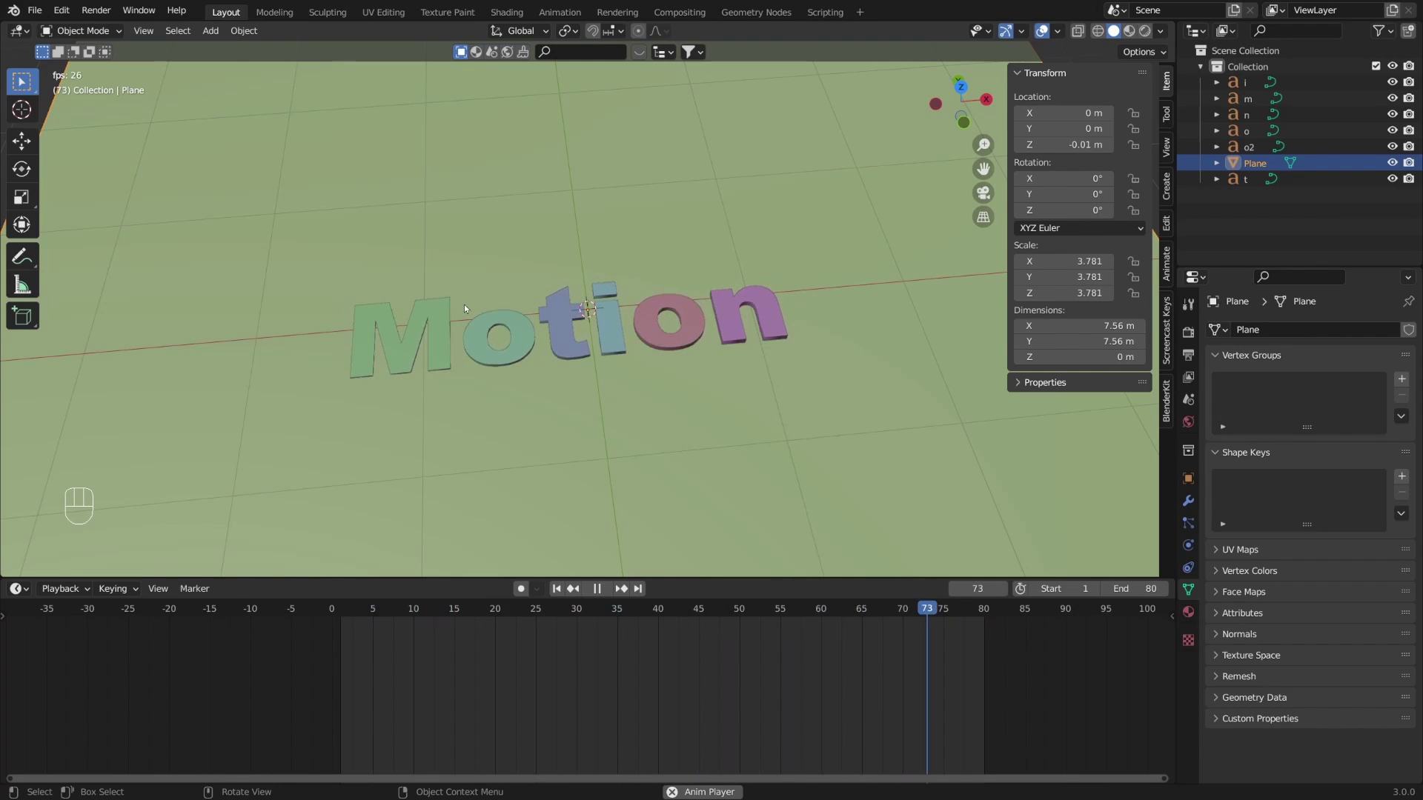
Step: Select all letter extrusion keyframes, switch them to Bounce interpolation, and preview the playback
{"action": "key", "text": "space"}
{"action": "key", "text": "a"}
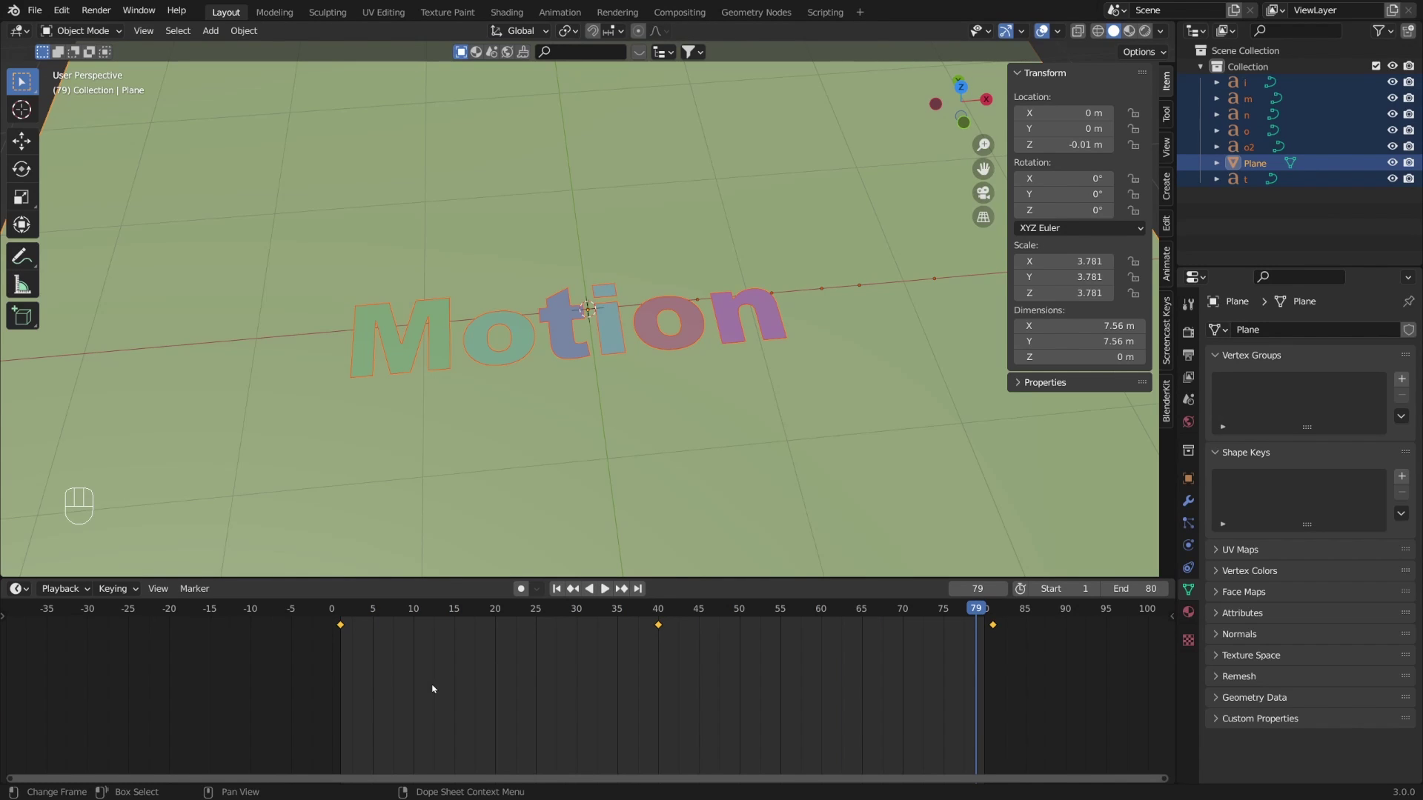
{"action": "key", "text": "t"}
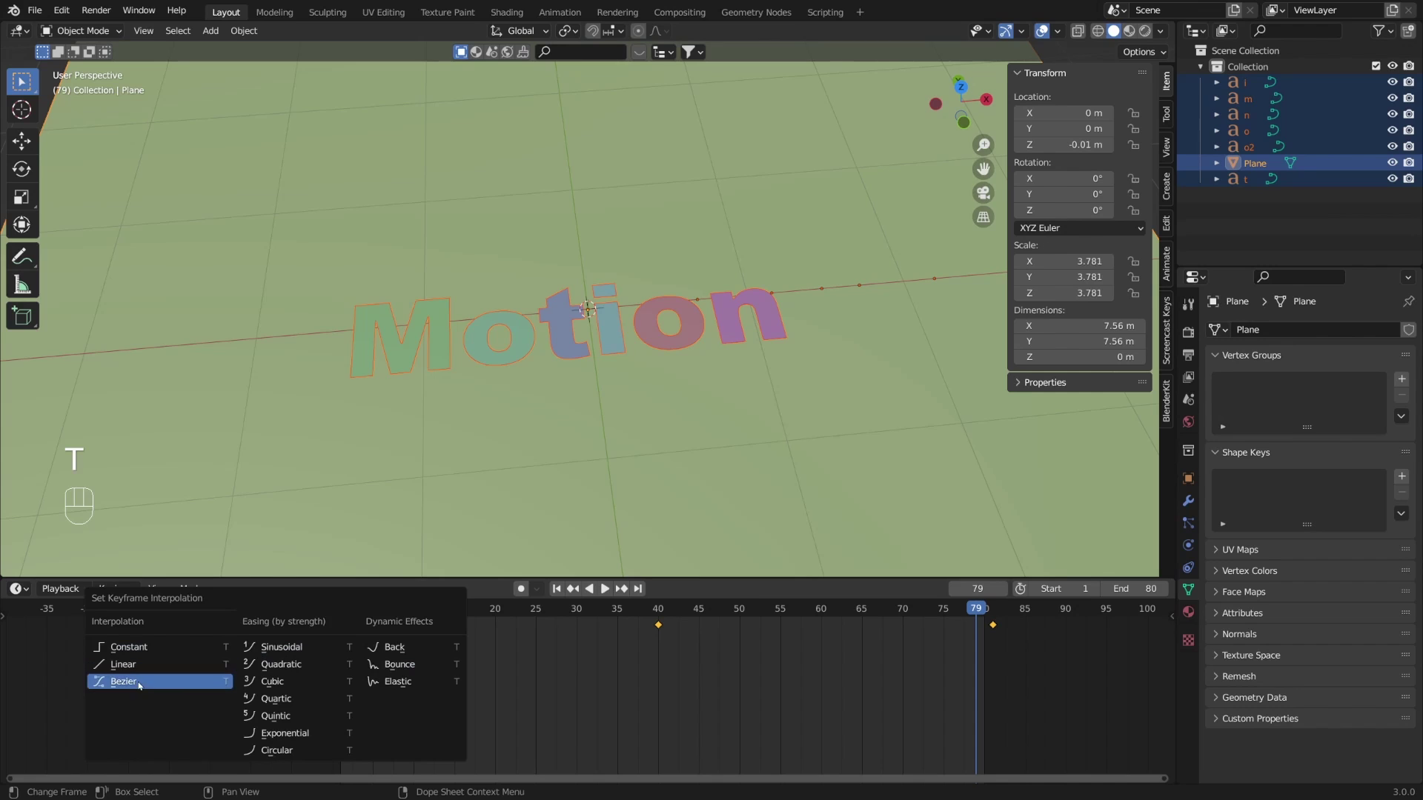
{"action": "left_click", "coordinate": [382, 665]}
{"action": "key", "text": "space"}
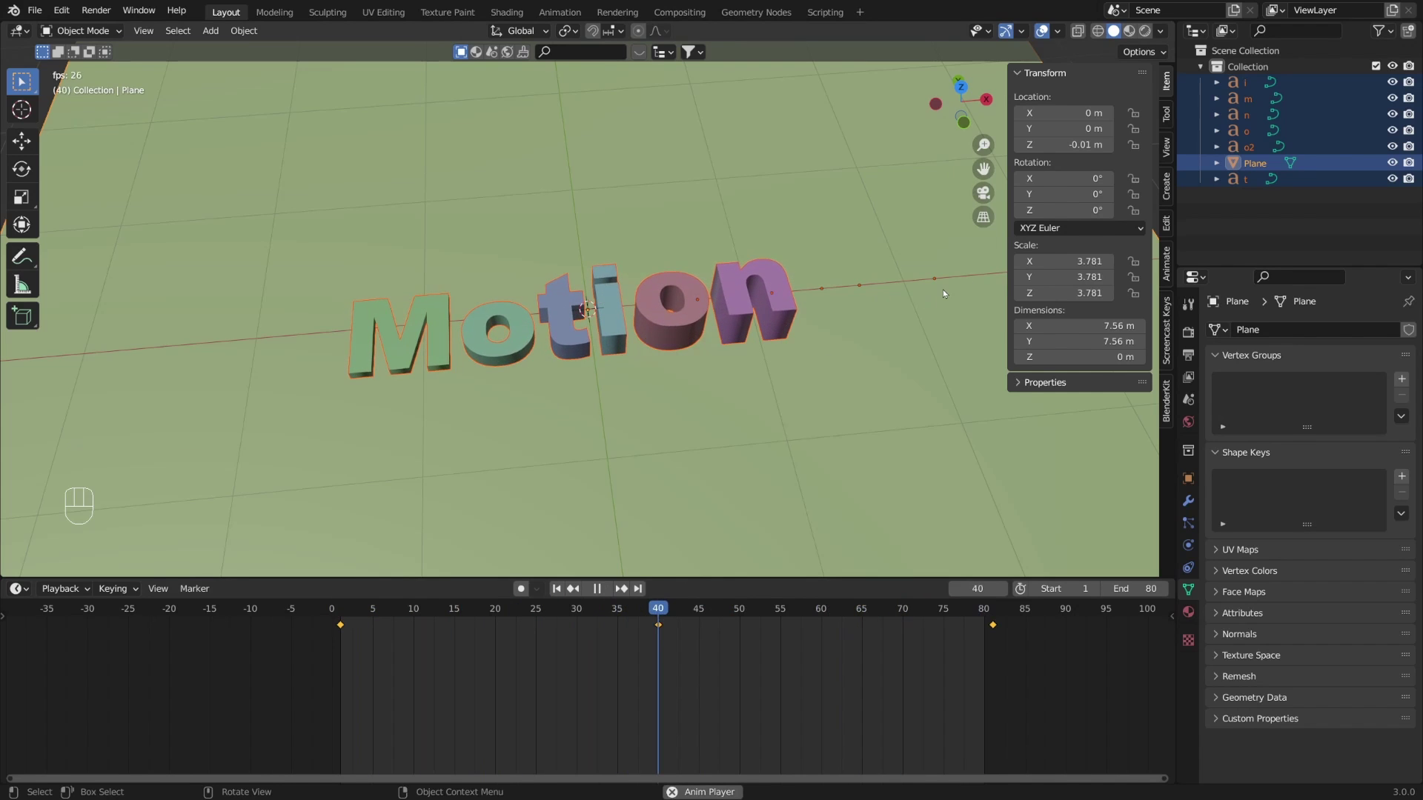
{"action": "key", "text": "space"}
{"action": "left_click", "coordinate": [1144, 31]}
{"action": "mouse_move", "coordinate": [778, 366]}
{"action": "middle_mouse_down"}
{"action": "mouse_move", "coordinate": [801, 320]}
{"action": "mouse_move", "coordinate": [785, 308]}
{"action": "mouse_move", "coordinate": [736, 330]}
{"action": "mouse_move", "coordinate": [759, 308]}
{"action": "mouse_move", "coordinate": [582, 317]}
{"action": "middle_mouse_up"}
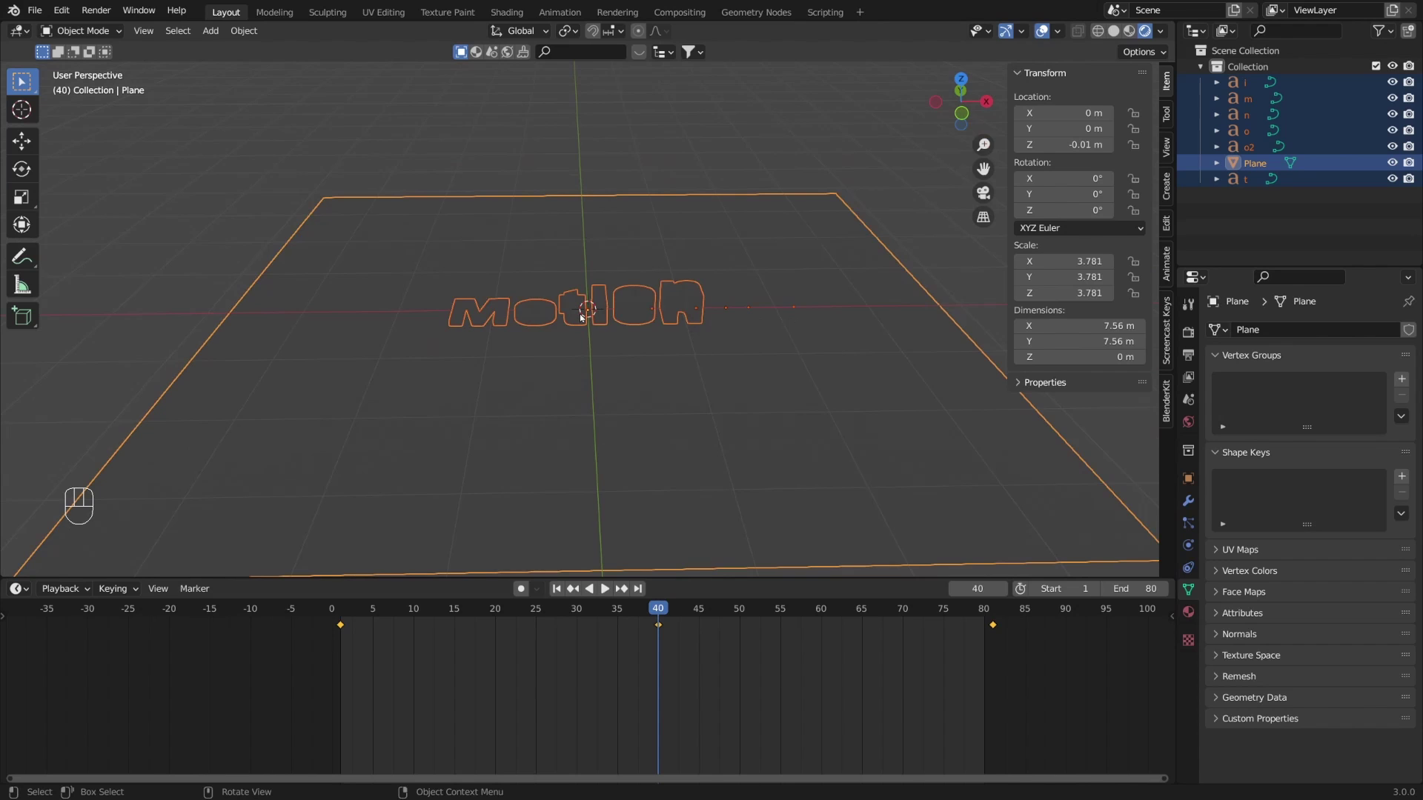
Step: Choose Cycles as the render engine in Render properties, then move to the Shading workspace
{"action": "left_click", "coordinate": [1186, 333]}
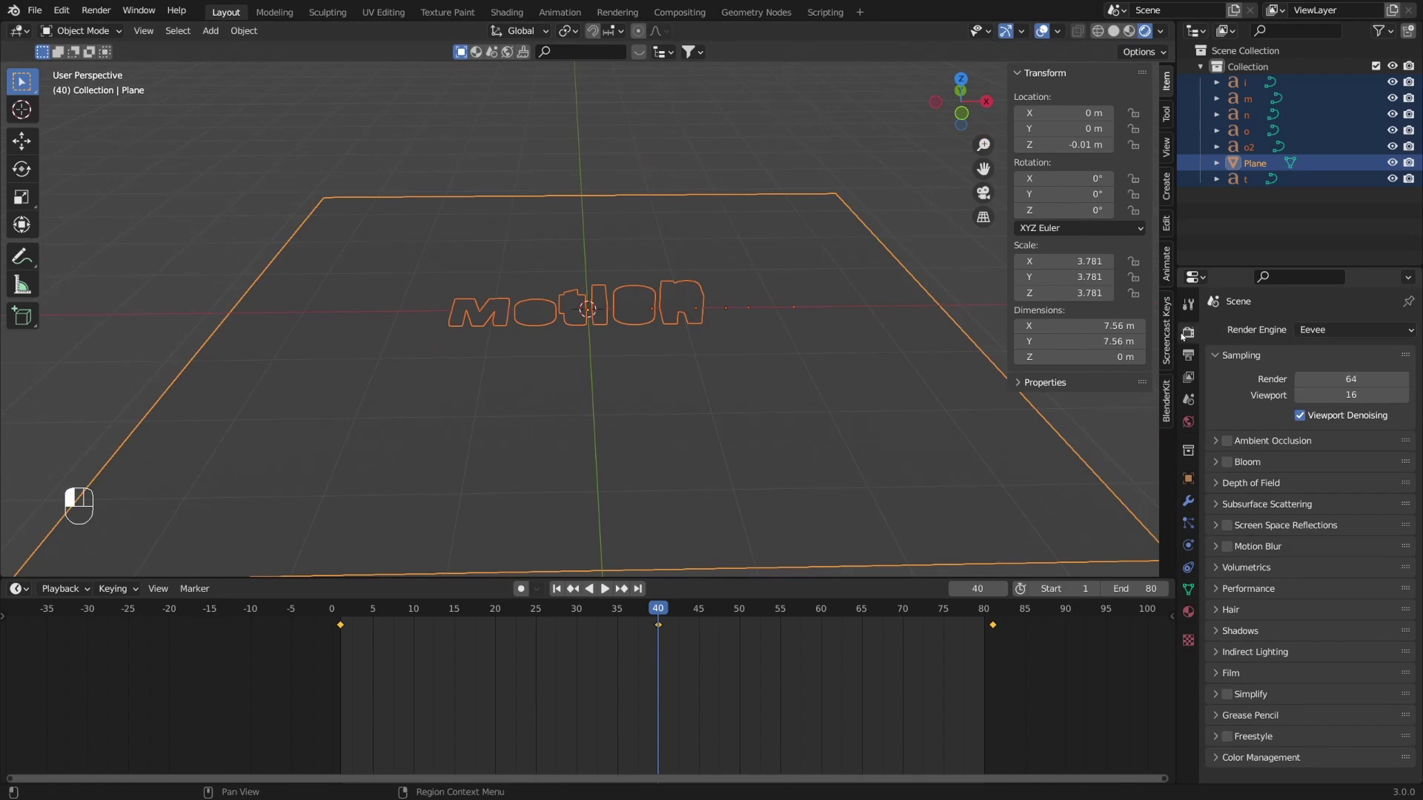
{"action": "left_click", "coordinate": [1315, 329]}
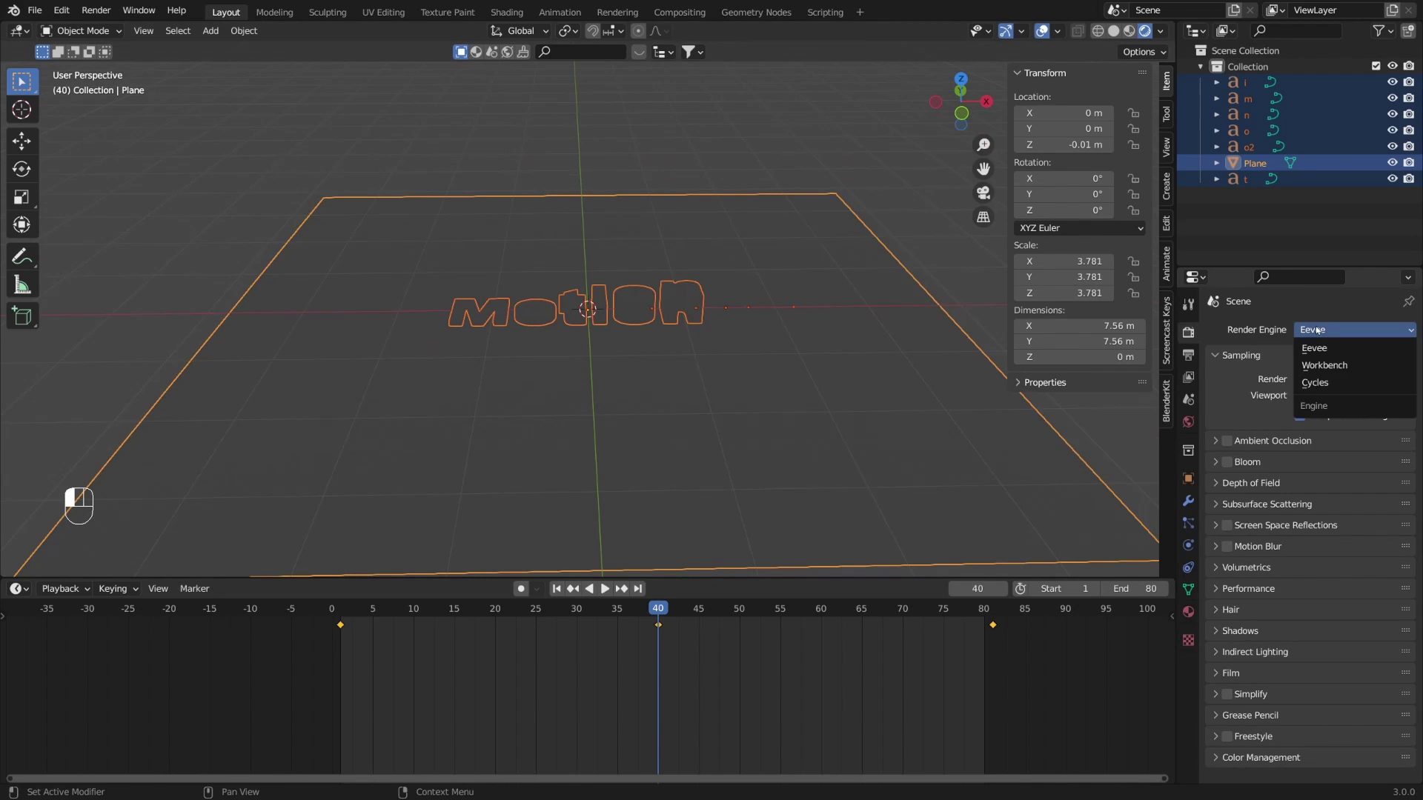
{"action": "left_click", "coordinate": [1319, 383]}
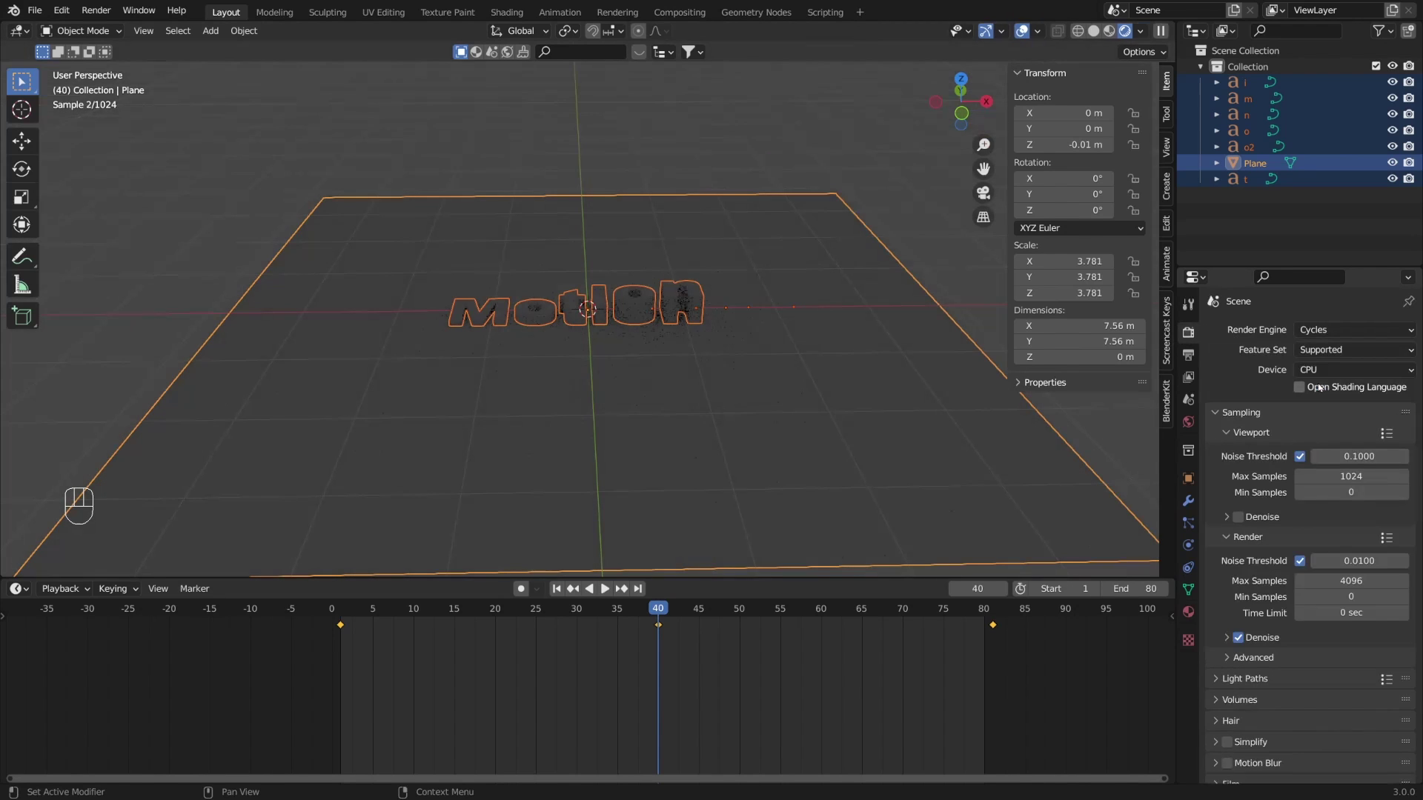
{"action": "left_click", "coordinate": [506, 12]}
{"action": "left_click", "coordinate": [289, 465]}
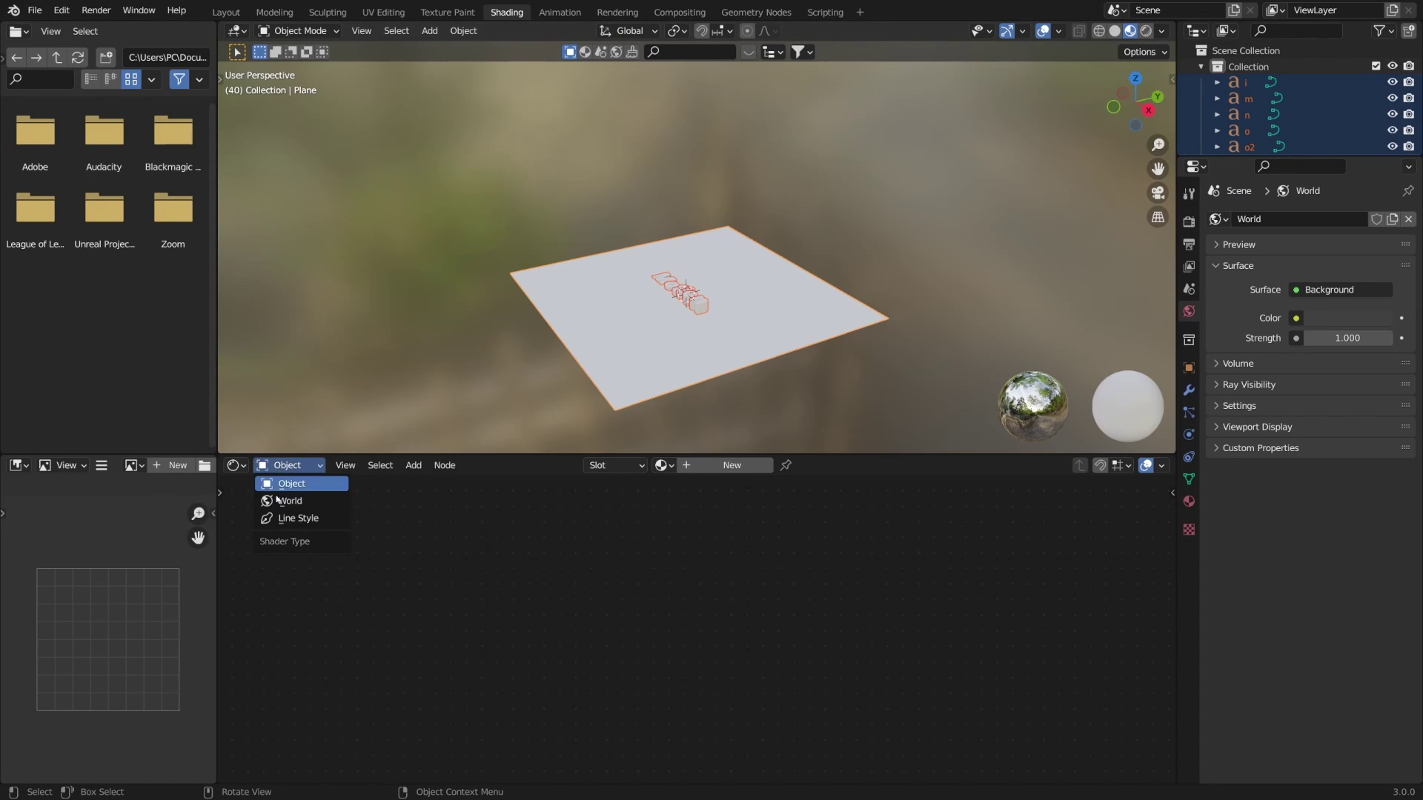
Step: Add a Sky Texture node to the World nodes and connect its Color to the Background Color
{"action": "left_click", "coordinate": [301, 501]}
{"action": "key", "text": "Home"}
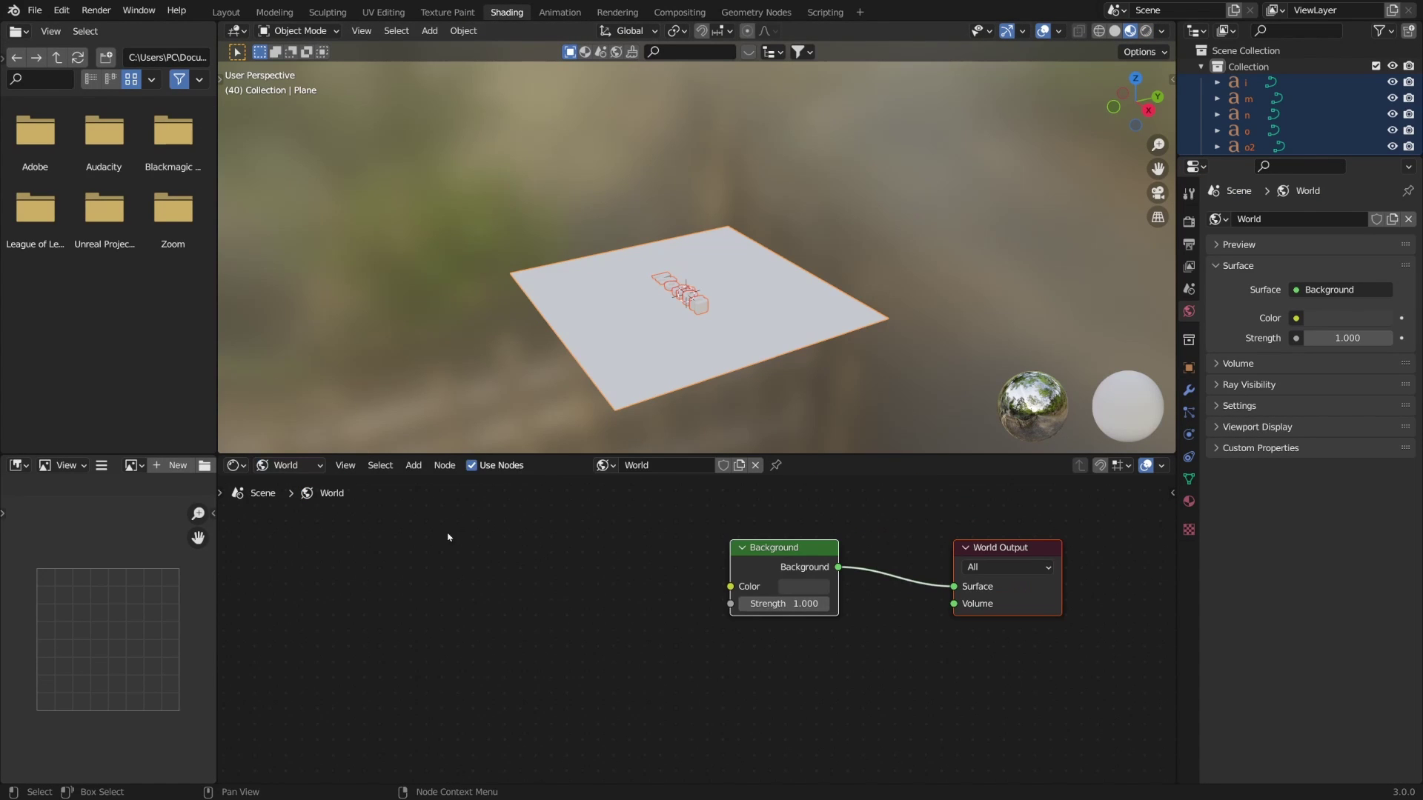
{"action": "left_click", "coordinate": [312, 468]}
{"action": "left_click", "coordinate": [290, 501]}
{"action": "key", "text": "shift+a"}
{"action": "left_click", "coordinate": [550, 554]}
{"action": "type", "text": "sky"}
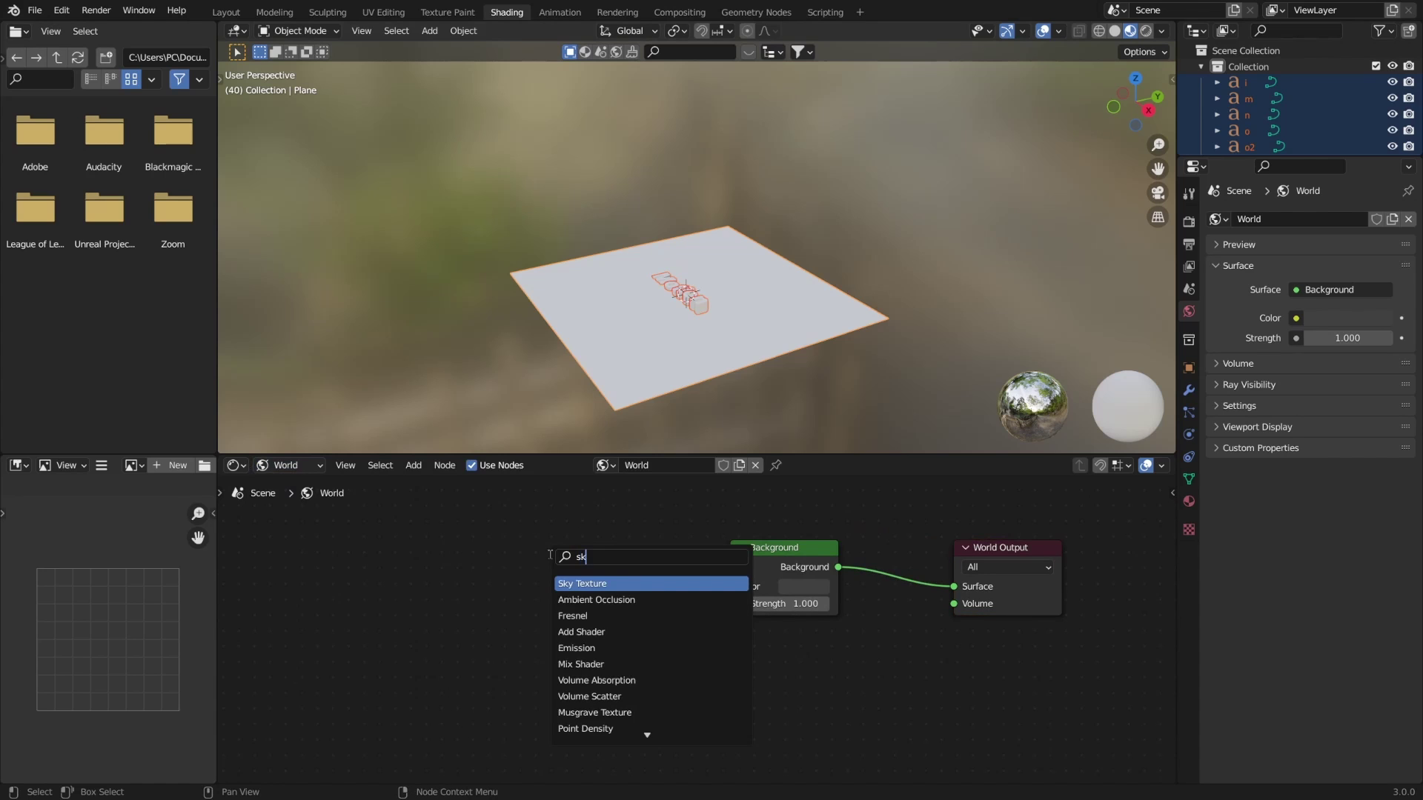
{"action": "key", "text": "Return"}
{"action": "left_click", "coordinate": [552, 554]}
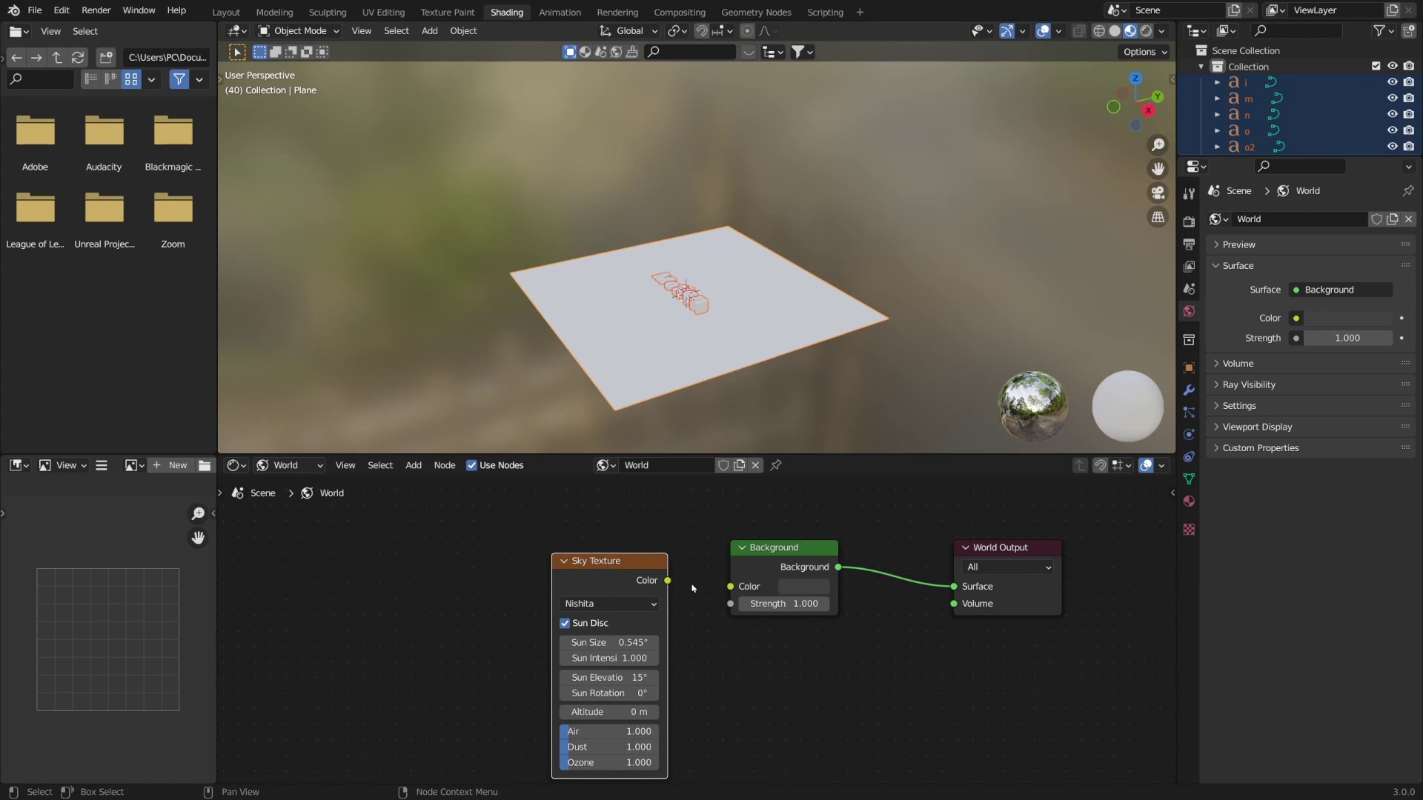
{"action": "left_click_drag", "start_coordinate": [668, 581], "coordinate": [730, 587]}
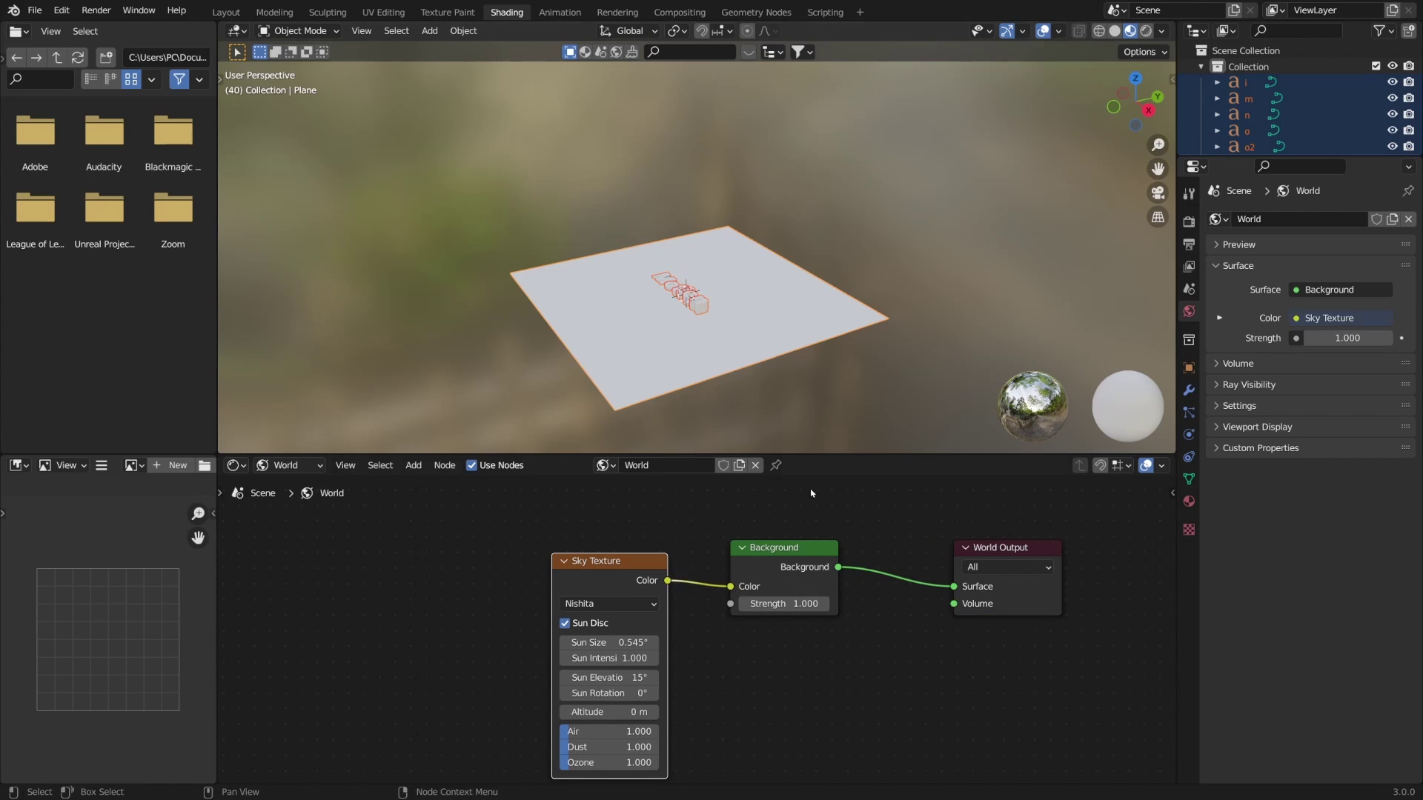
Step: Preview the rendered sky lighting and raise the Sky Texture's Ozone to 10
{"action": "left_click", "coordinate": [1146, 31]}
{"action": "mouse_move", "coordinate": [748, 244]}
{"action": "middle_mouse_down"}
{"action": "mouse_move", "coordinate": [774, 318]}
{"action": "mouse_move", "coordinate": [793, 311]}
{"action": "mouse_move", "coordinate": [822, 223]}
{"action": "mouse_move", "coordinate": [785, 262]}
{"action": "mouse_move", "coordinate": [778, 318]}
{"action": "middle_mouse_up"}
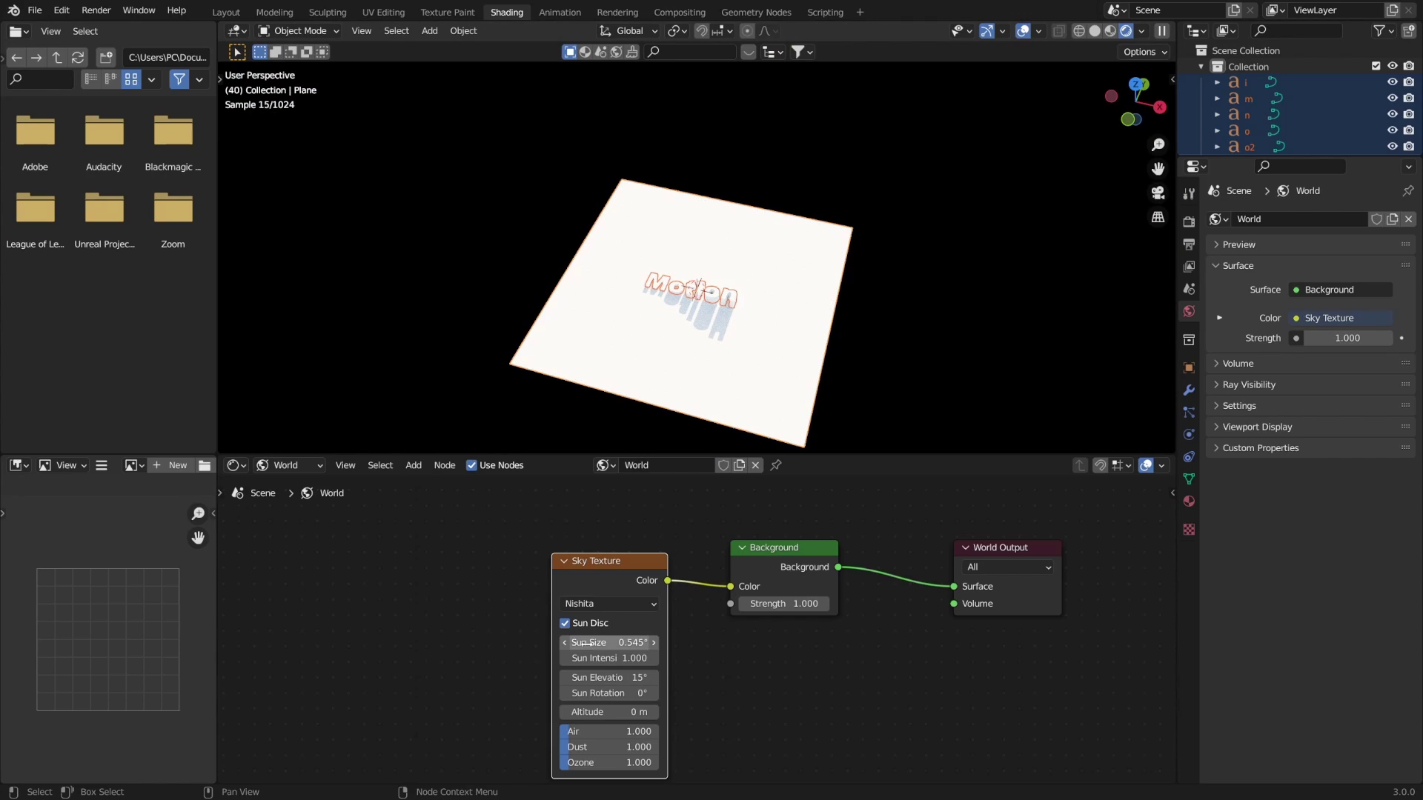
{"action": "middle_click_drag", "start_coordinate": [621, 691], "coordinate": [602, 667]}
{"action": "left_click_drag", "start_coordinate": [603, 668], "coordinate": [562, 654]}
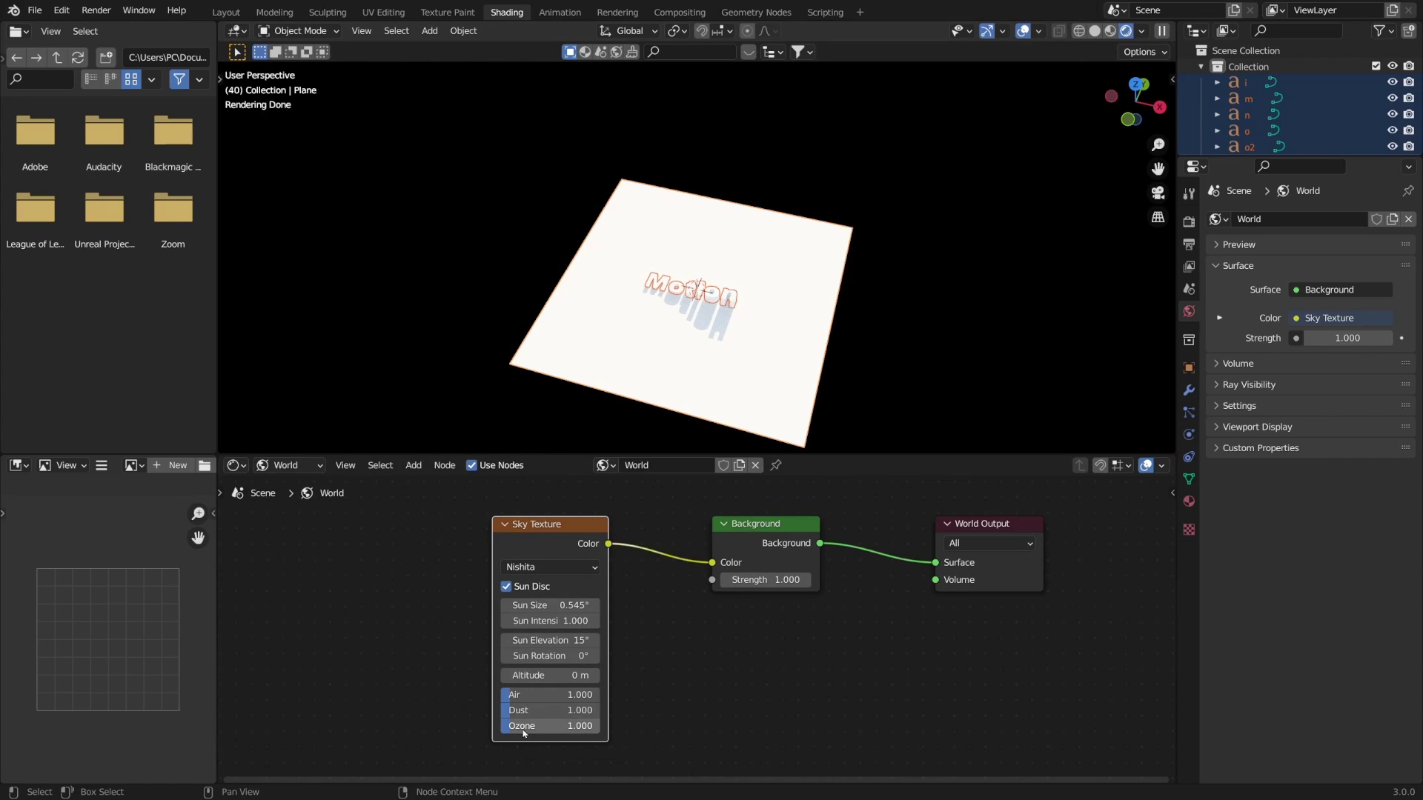
{"action": "left_click_drag", "start_coordinate": [552, 725], "coordinate": [630, 725]}
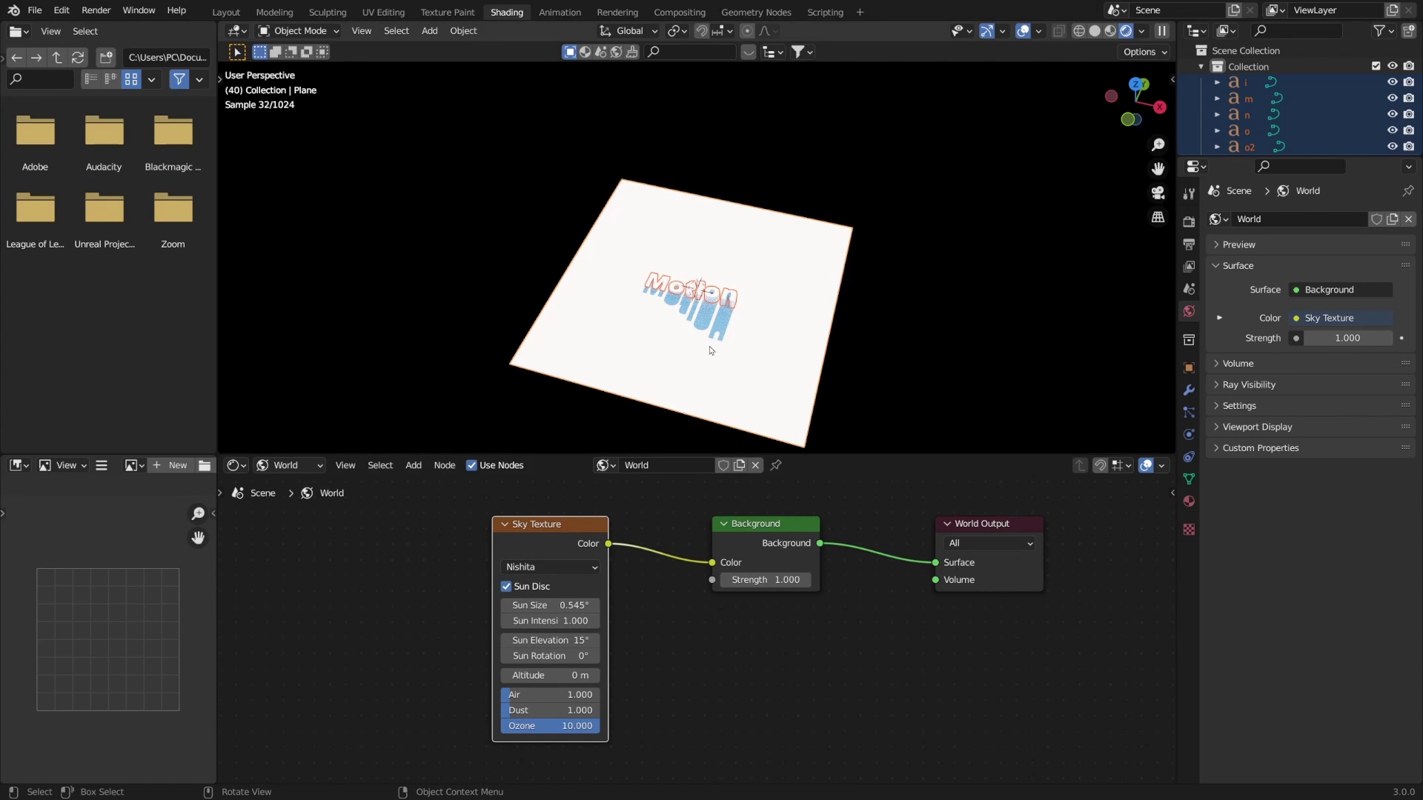
Step: Give the plane a new material with an orange base colour
{"action": "left_click", "coordinate": [1189, 500]}
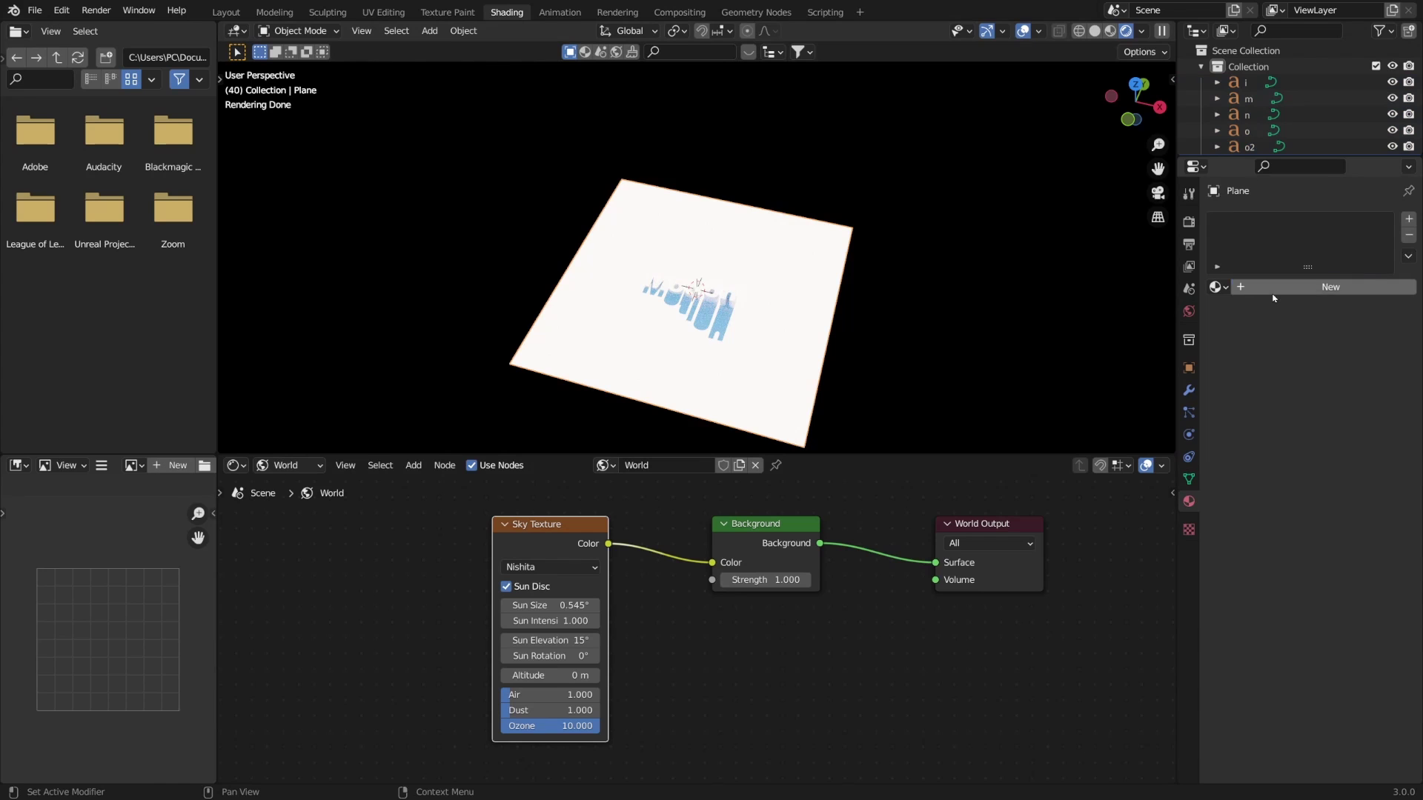
{"action": "left_click", "coordinate": [1312, 288]}
{"action": "left_click", "coordinate": [1316, 428]}
{"action": "left_click_drag", "start_coordinate": [1302, 295], "coordinate": [1285, 300]}
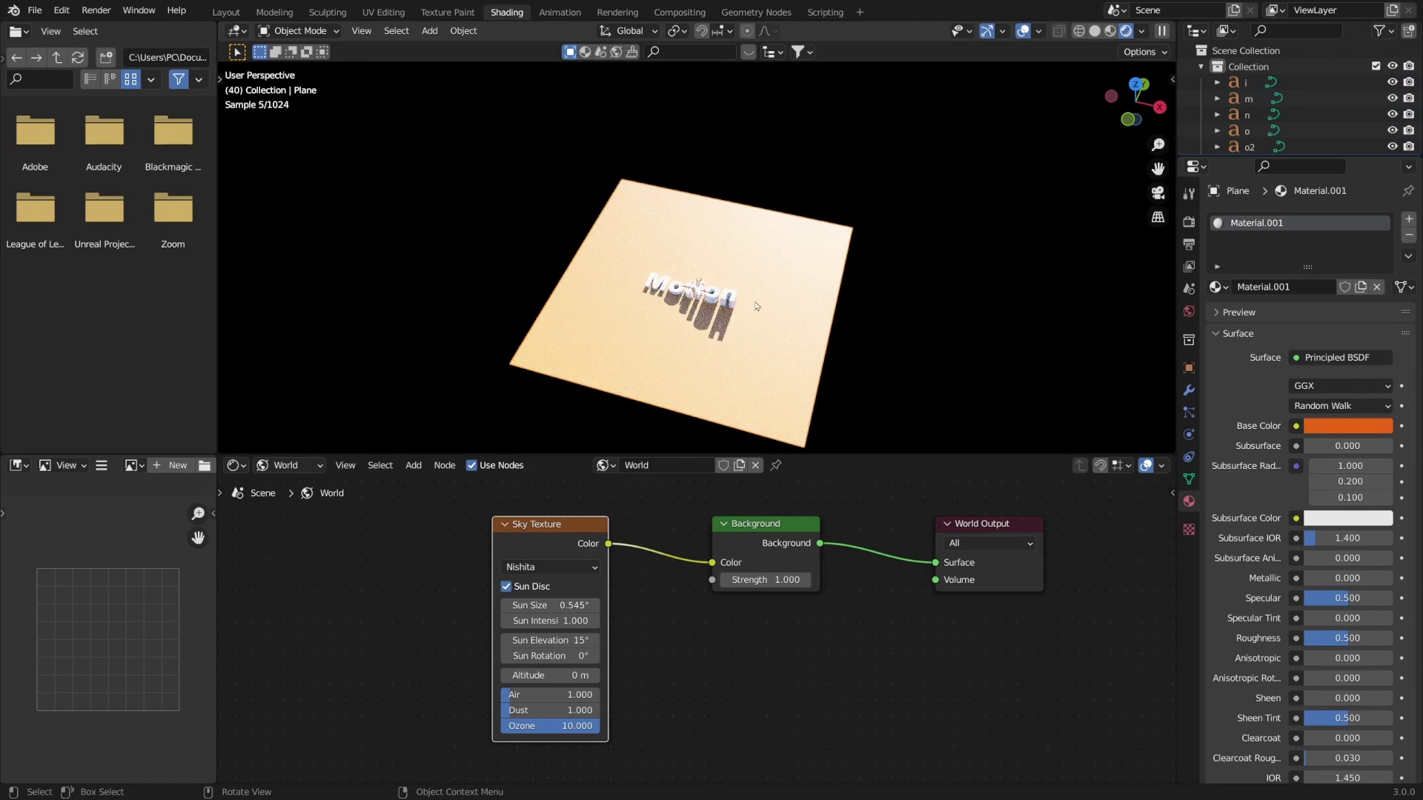
Step: Set the M letter's material base colour to red
{"action": "left_click", "coordinate": [659, 286]}
{"action": "scroll", "coordinate": [659, 286], "scroll_direction": "up", "scroll_amount": 3}
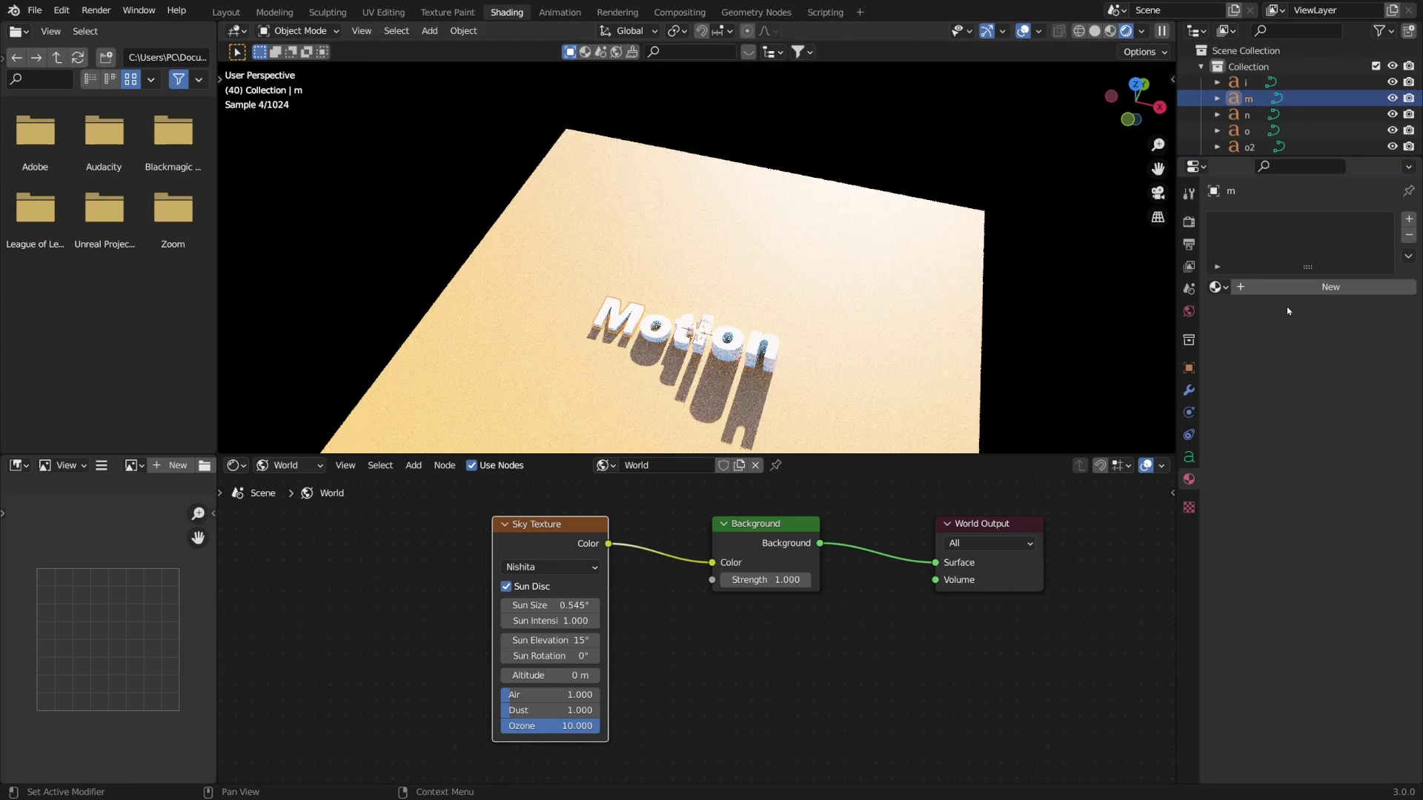
{"action": "left_click", "coordinate": [1348, 425]}
{"action": "left_click", "coordinate": [1307, 301]}
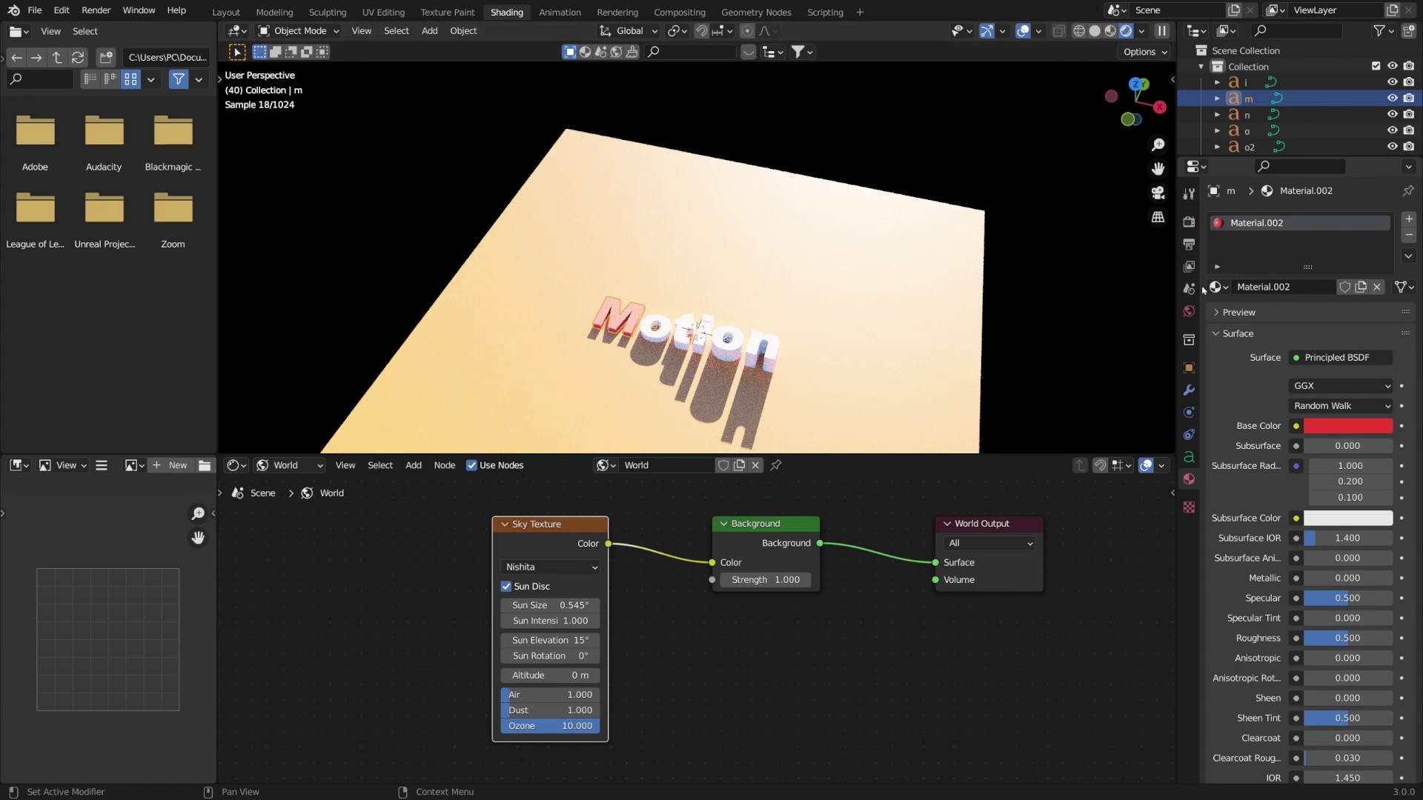
Step: Select all the letters with the M active and link its red material to them
{"action": "left_click", "coordinate": [662, 341]}
{"action": "left_click", "coordinate": [676, 342], "text": "shift"}
{"action": "left_click", "coordinate": [699, 349], "text": "shift"}
{"action": "left_click", "coordinate": [727, 349], "text": "shift"}
{"action": "left_click", "coordinate": [743, 365], "text": "shift"}
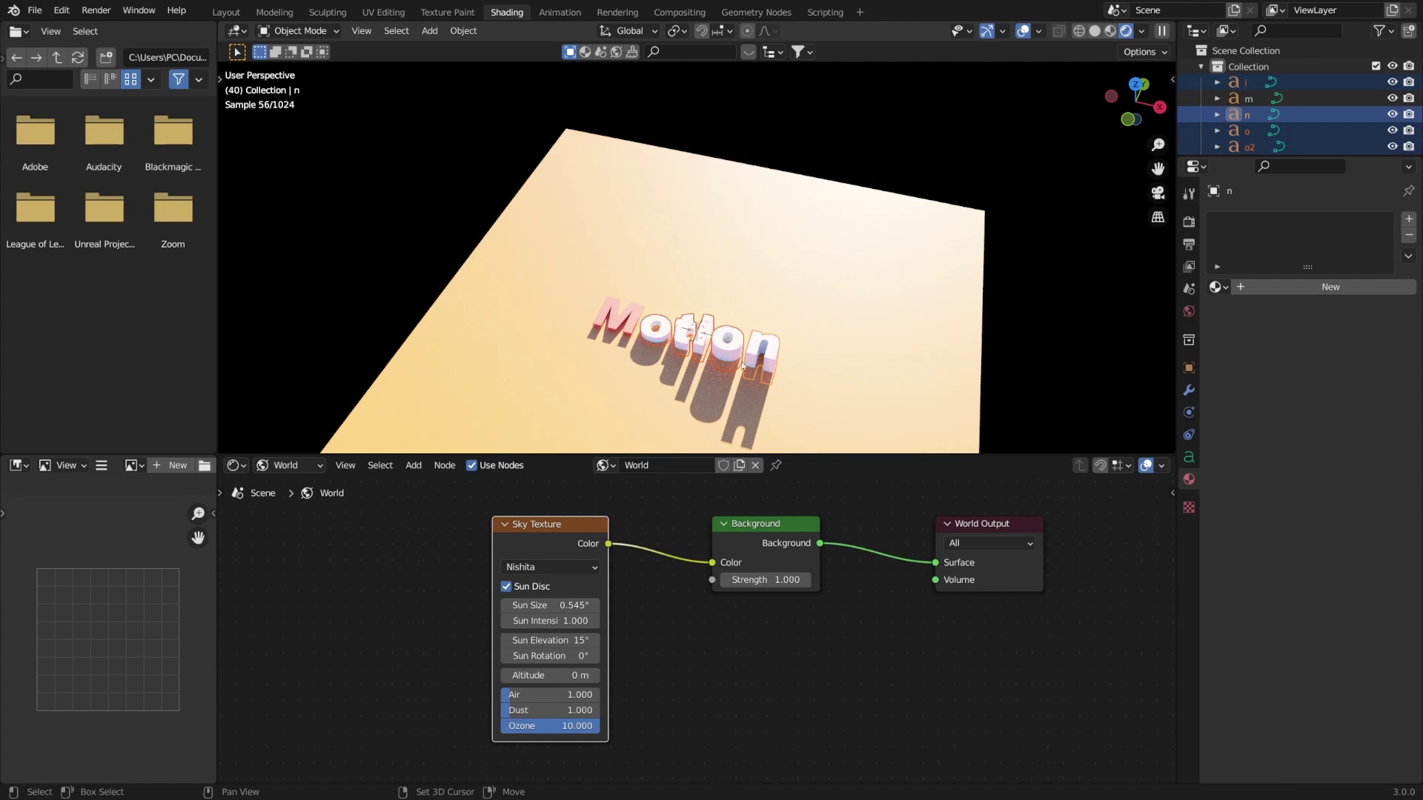
{"action": "left_click", "coordinate": [635, 322], "text": "shift"}
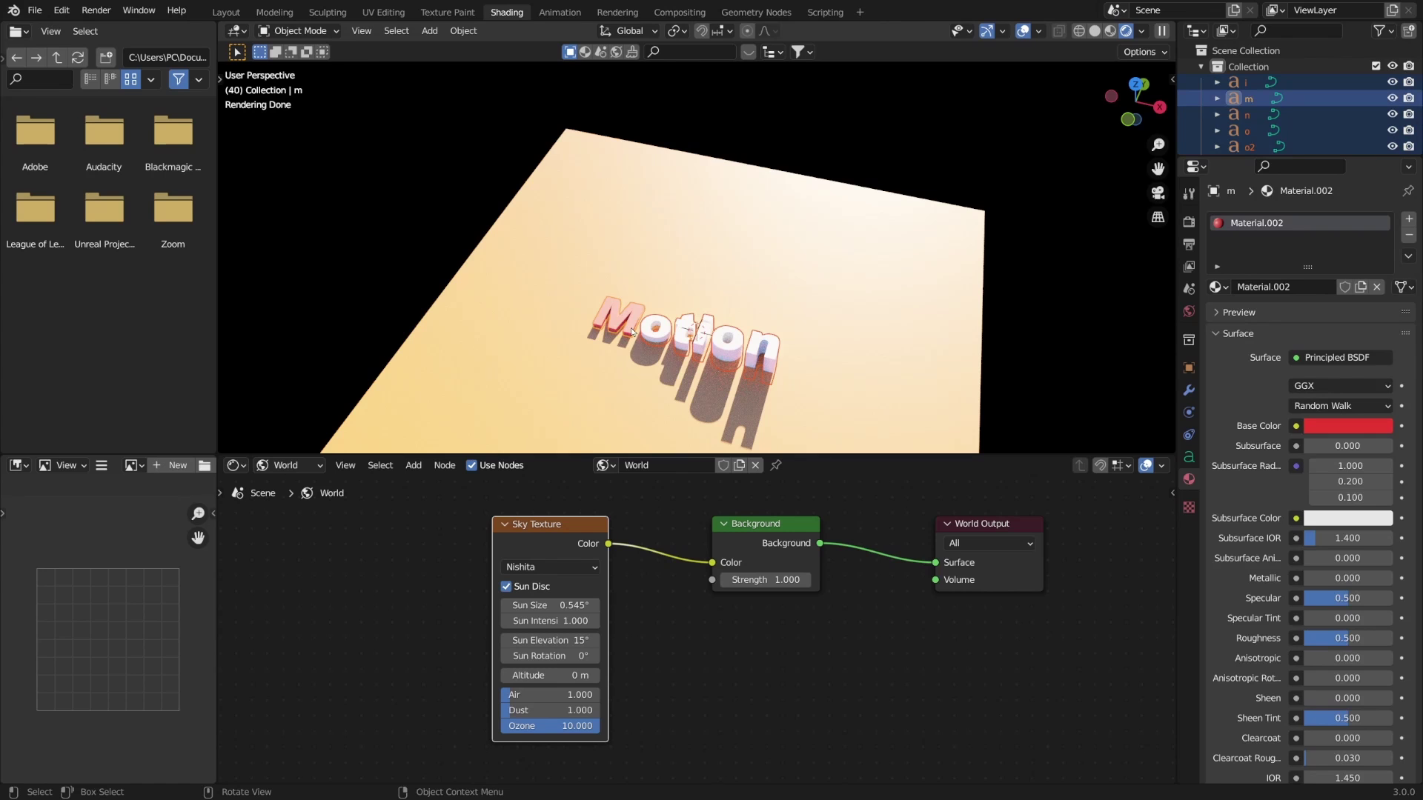
{"action": "key", "text": "ctrl+l"}
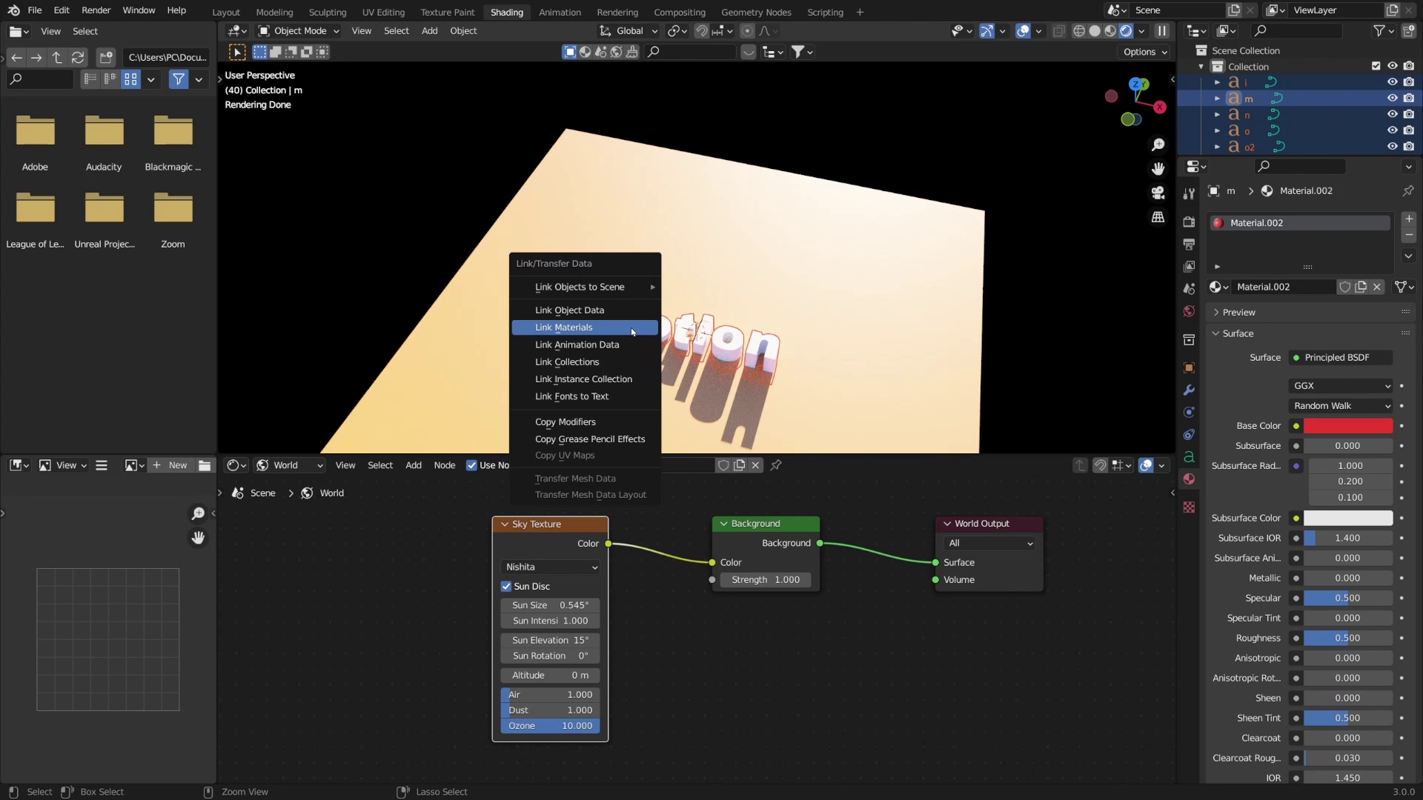
{"action": "left_click", "coordinate": [633, 327]}
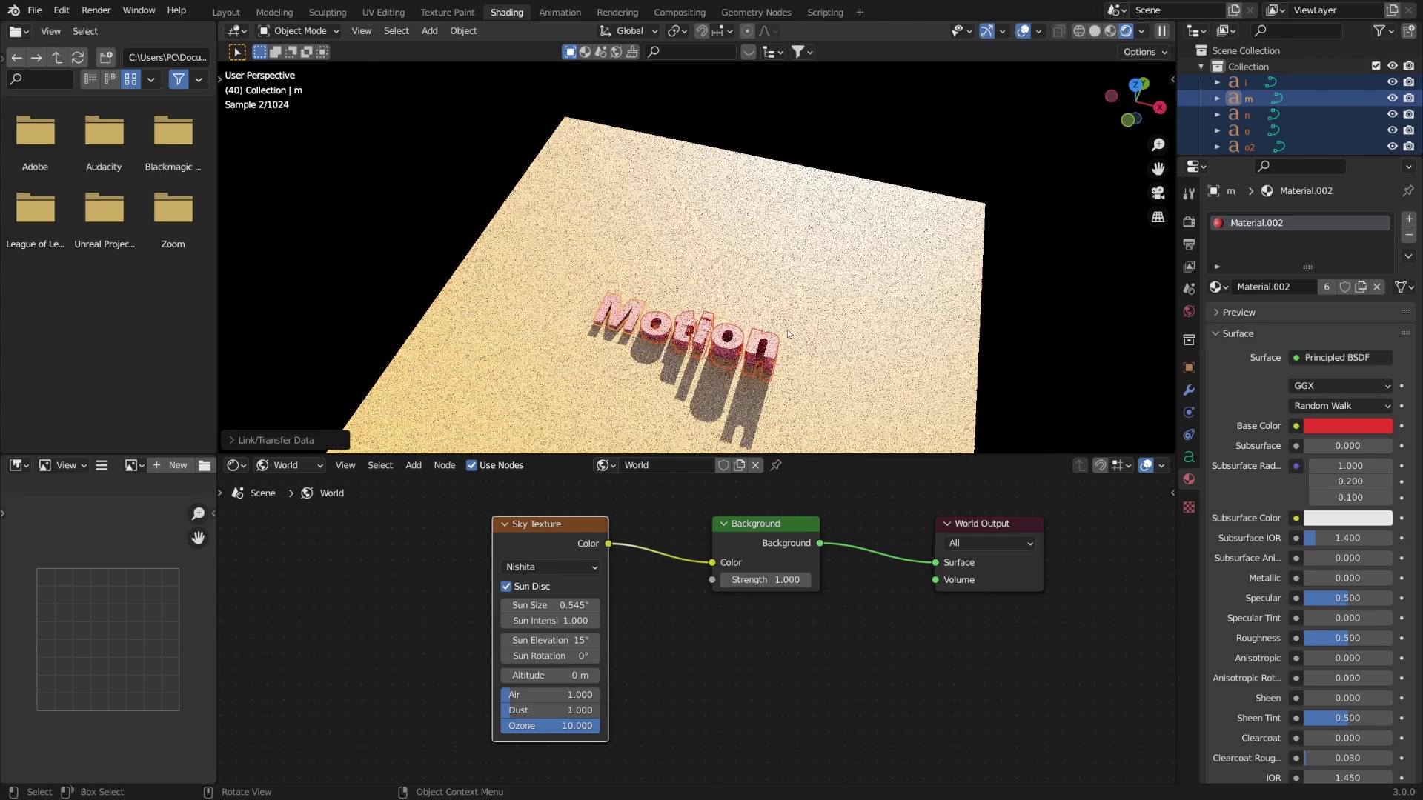
{"action": "key", "text": "shift+a"}
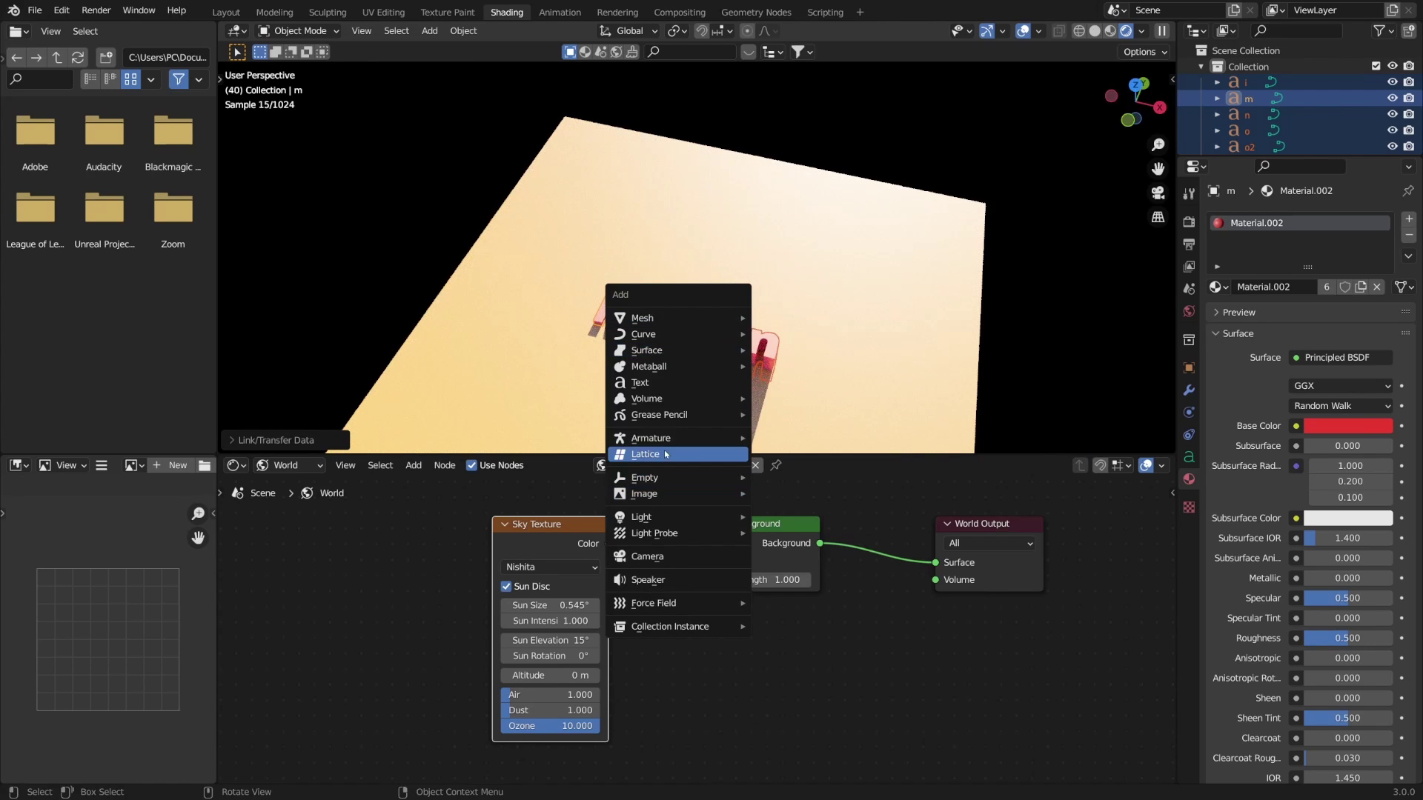
Step: Add a camera and return the viewport to solid shading in the Layout workspace
{"action": "left_click", "coordinate": [664, 557]}
{"action": "scroll", "coordinate": [743, 366], "scroll_direction": "down", "scroll_amount": 3}
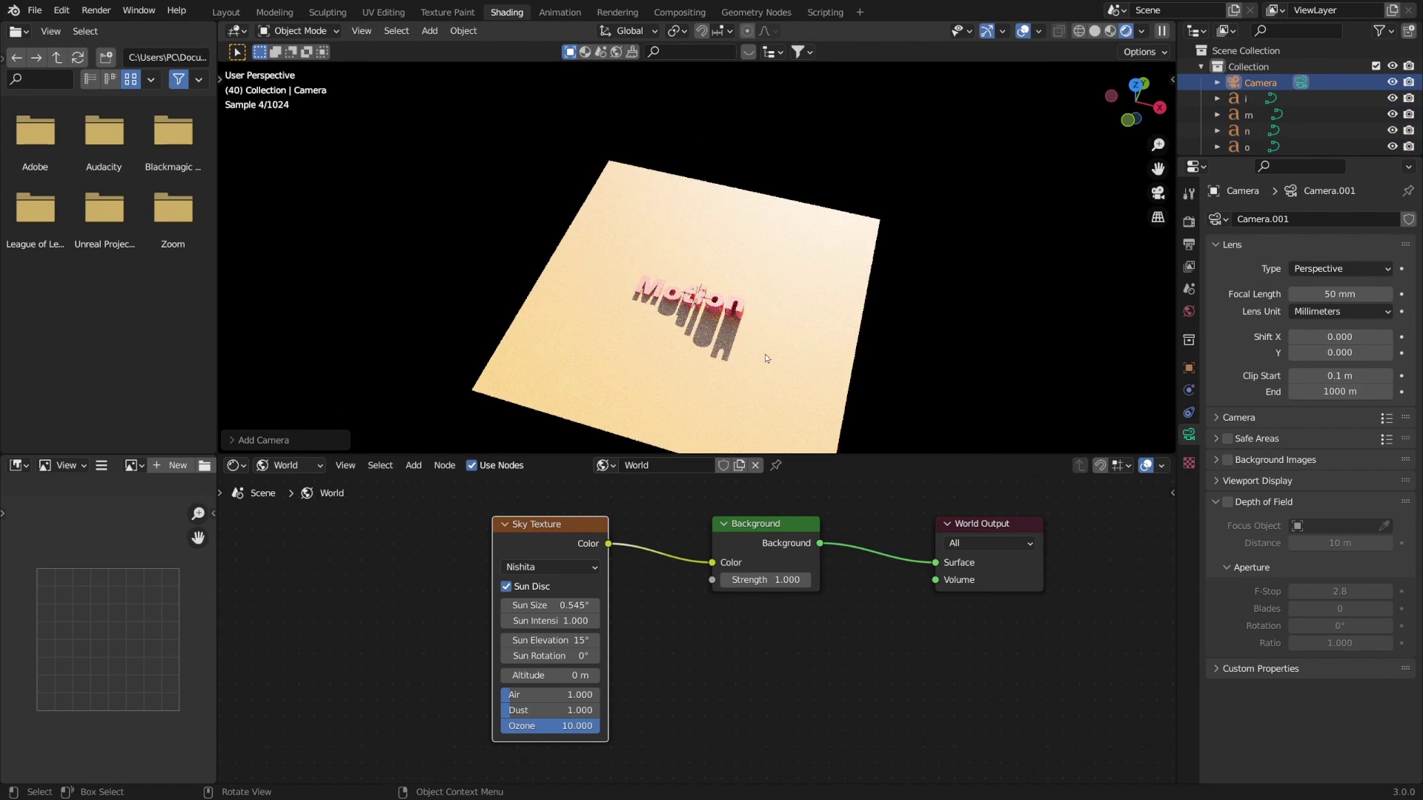
{"action": "left_click", "coordinate": [1096, 32]}
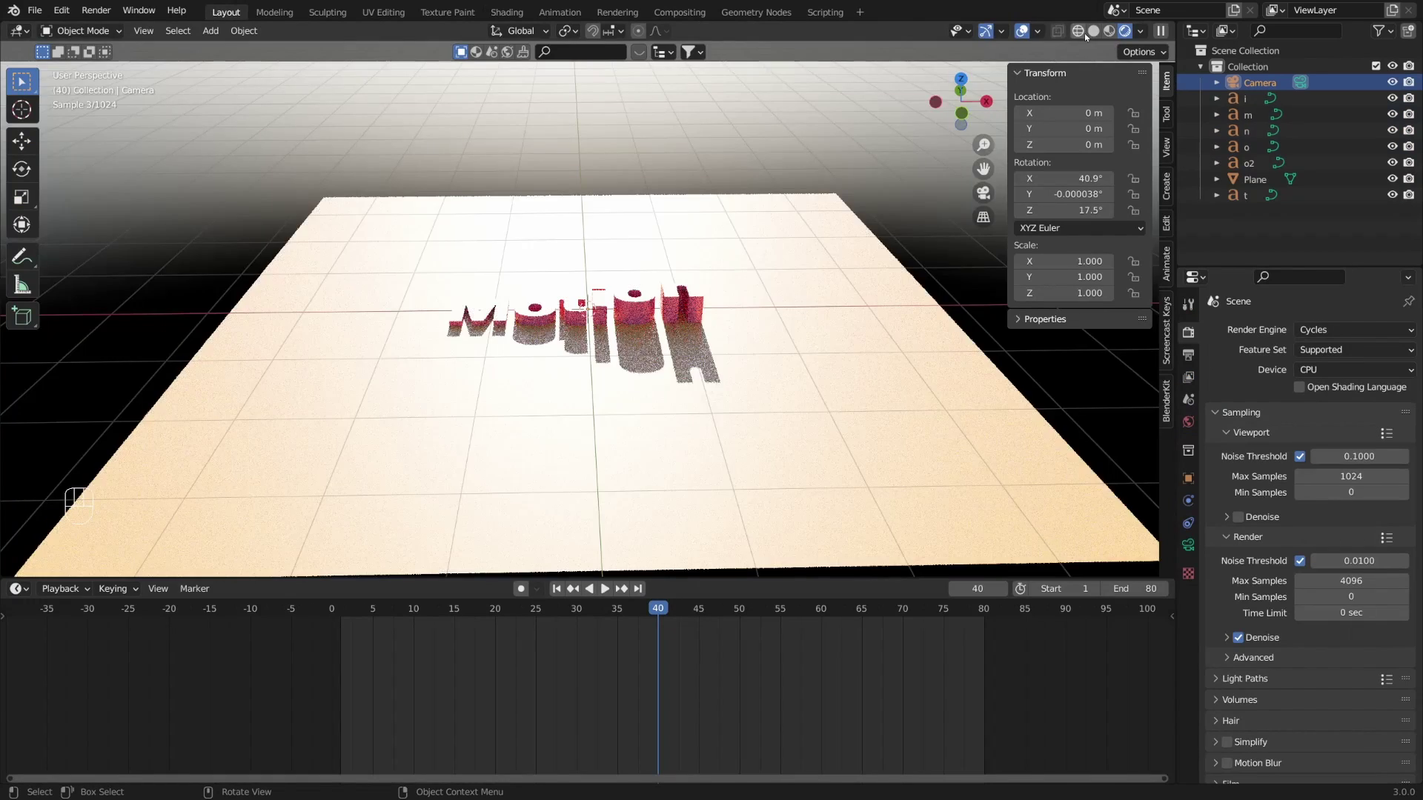
{"action": "left_click", "coordinate": [1113, 31]}
{"action": "mouse_move", "coordinate": [712, 304]}
{"action": "middle_mouse_down"}
{"action": "mouse_move", "coordinate": [604, 241]}
{"action": "mouse_move", "coordinate": [603, 319]}
{"action": "middle_mouse_up"}
Step: Move the camera above the plane, zero its rotation, and raise it to Z 7.35 m
{"action": "key", "text": "g"}
{"action": "left_click", "coordinate": [568, 130]}
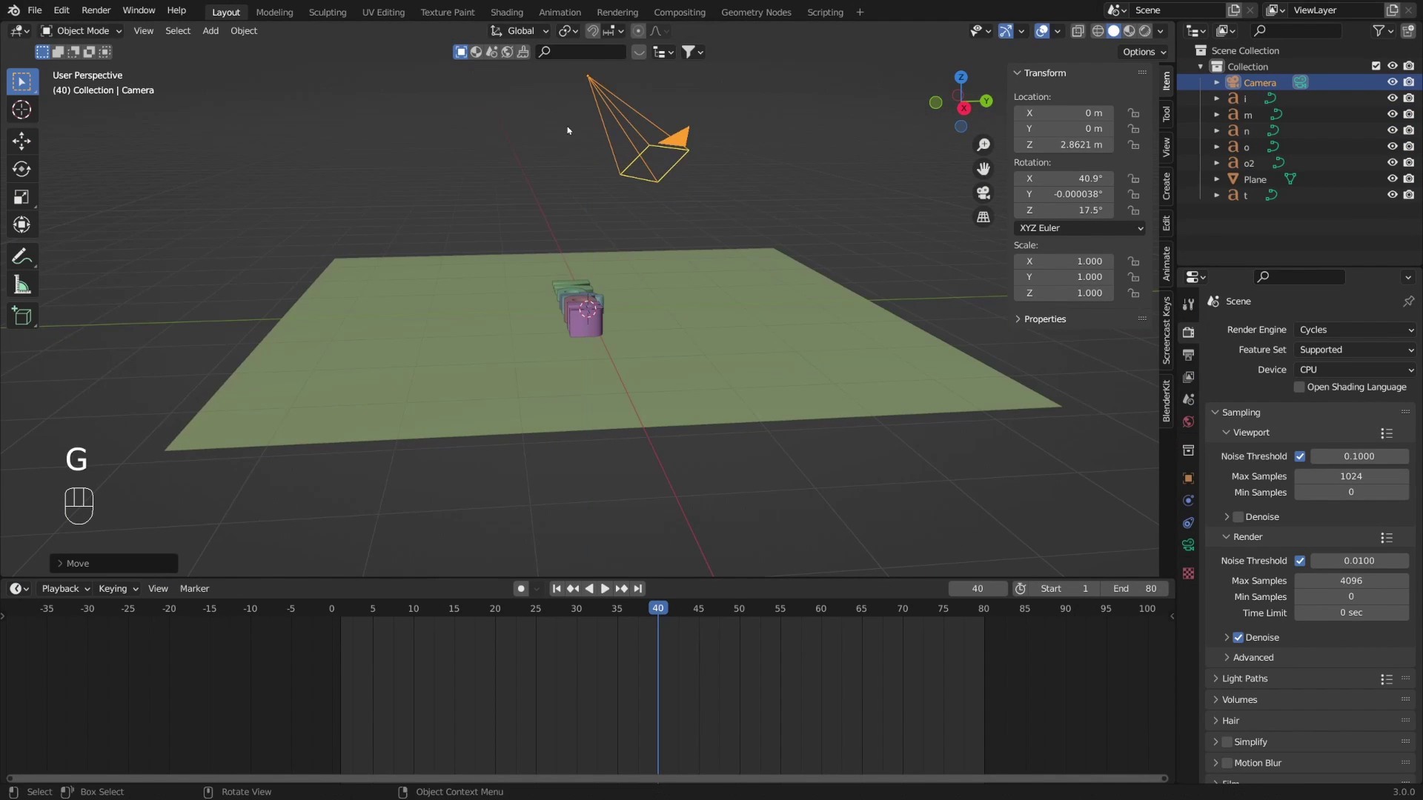
{"action": "left_click_drag", "start_coordinate": [1065, 180], "coordinate": [1065, 211]}
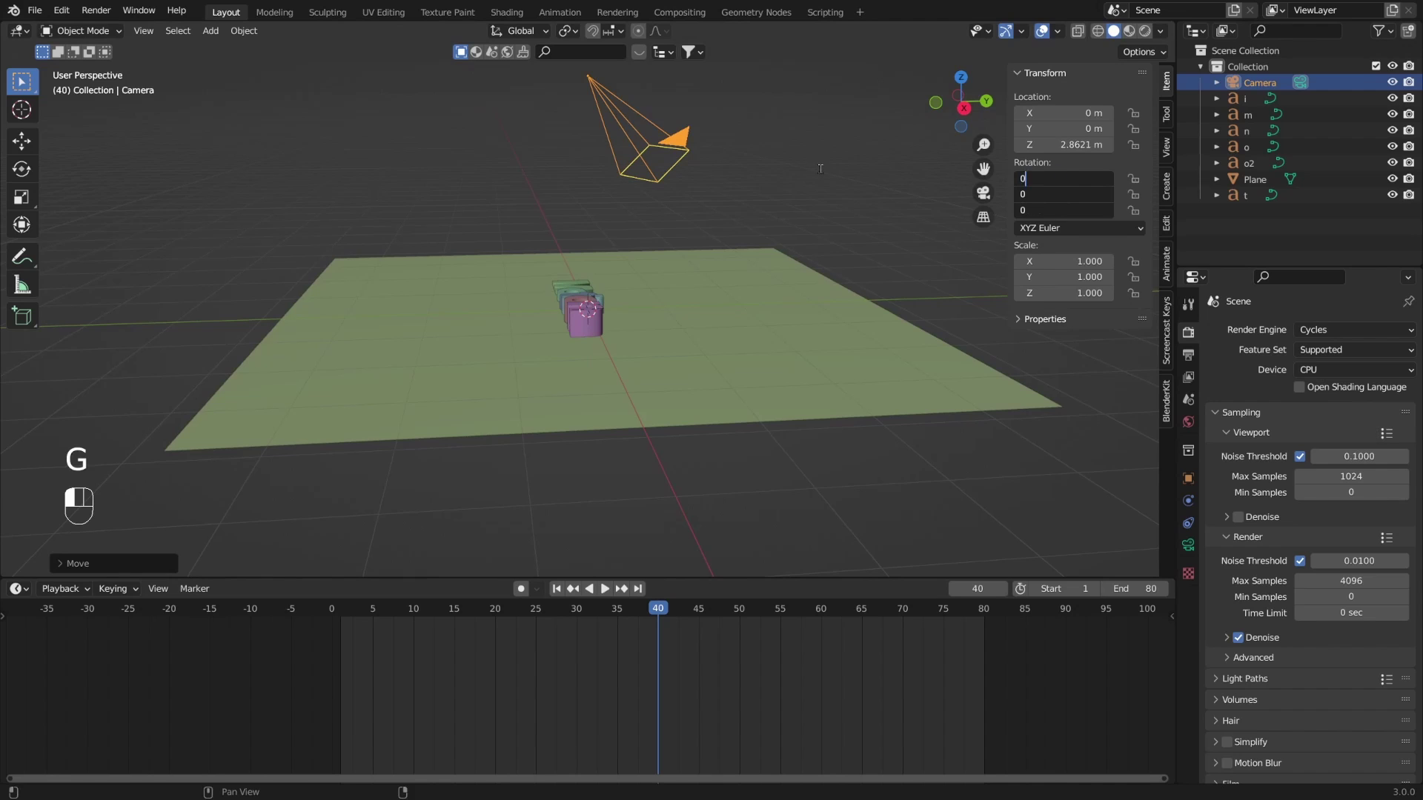
{"action": "key", "text": "Return"}
{"action": "key", "text": "KP_0"}
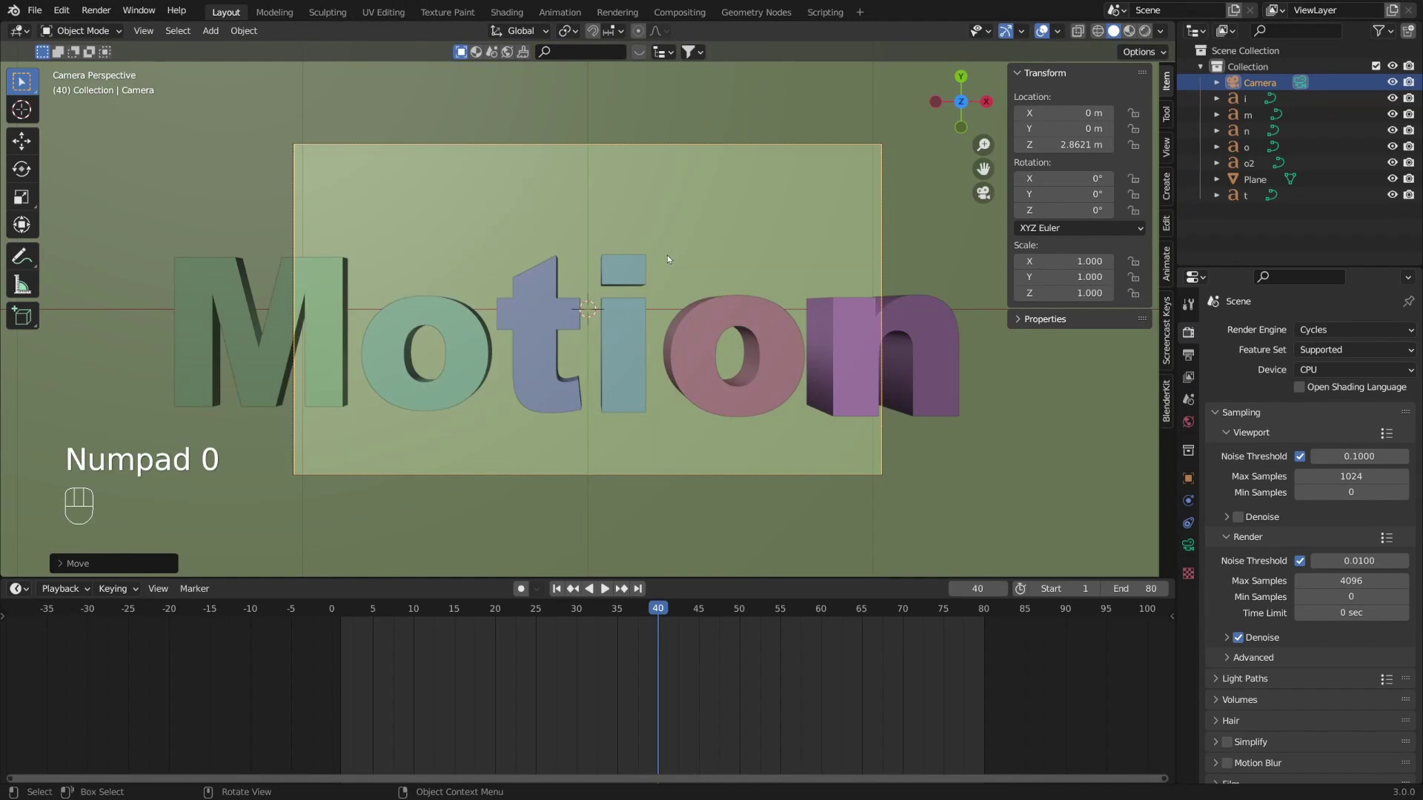
{"action": "left_click_drag", "start_coordinate": [1052, 146], "coordinate": [1204, 145]}
{"action": "middle_click_drag", "start_coordinate": [770, 209], "coordinate": [708, 222]}
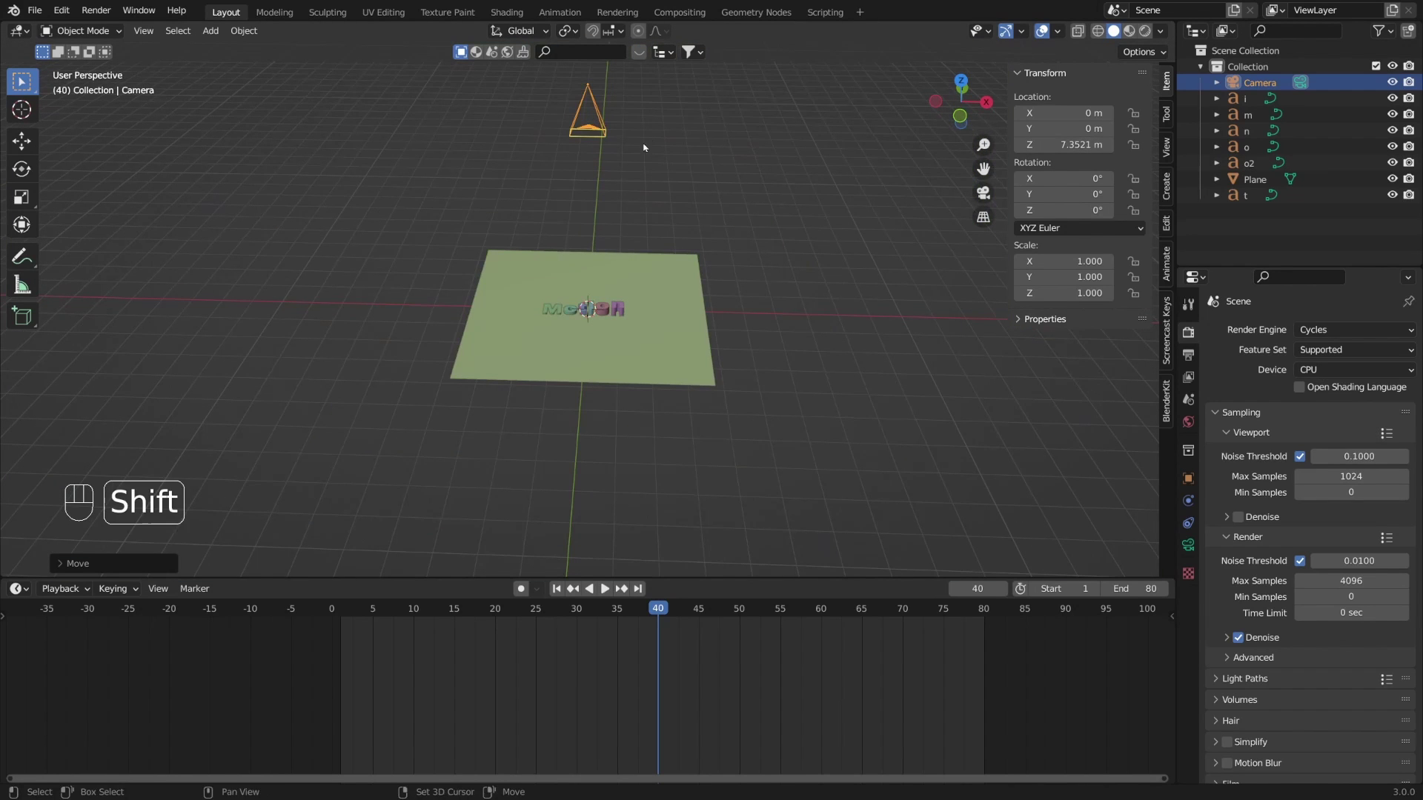
Step: Set the camera's lens type to Orthographic and view through it
{"action": "middle_click_drag", "start_coordinate": [645, 143], "coordinate": [733, 237], "text": "shift"}
{"action": "left_click", "coordinate": [1189, 547]}
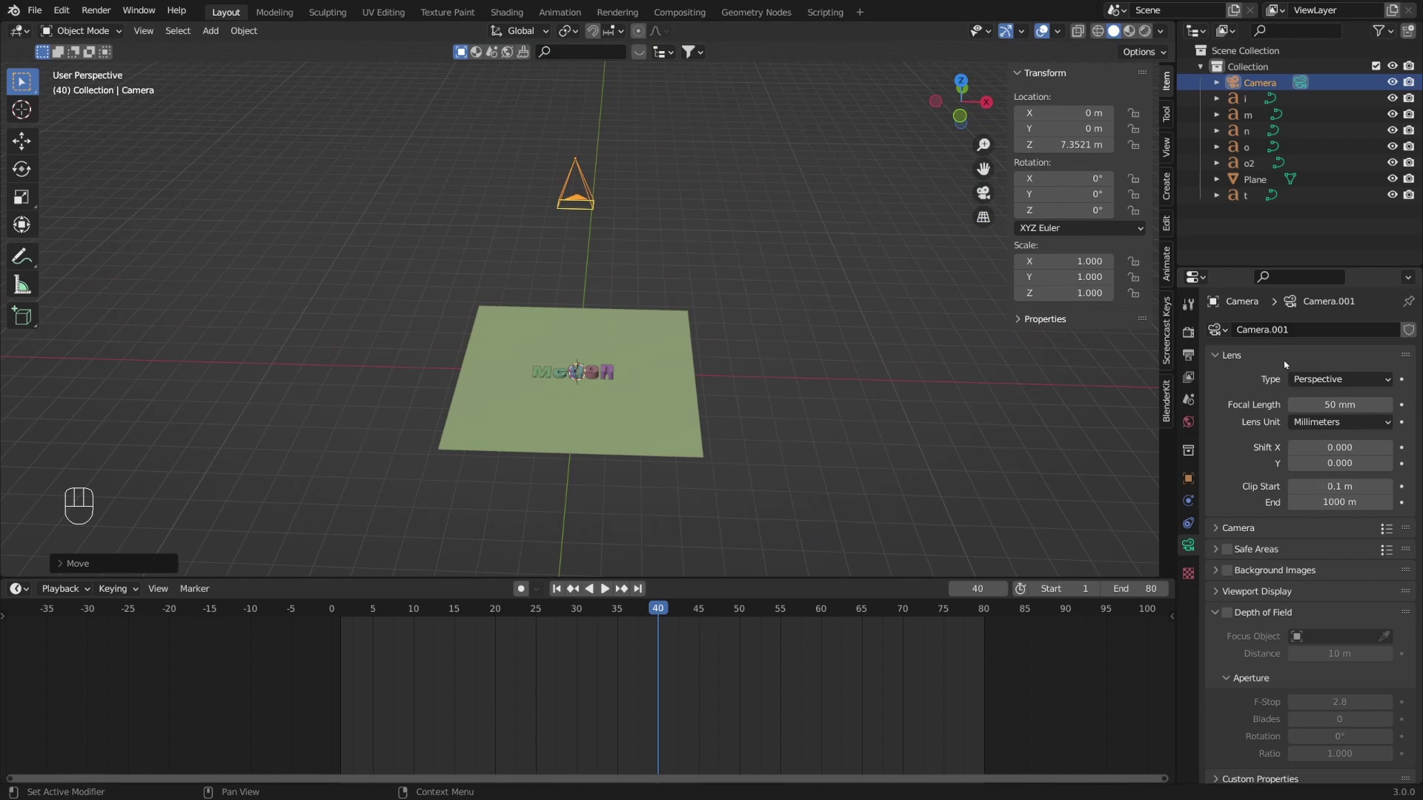
{"action": "left_click", "coordinate": [1309, 382]}
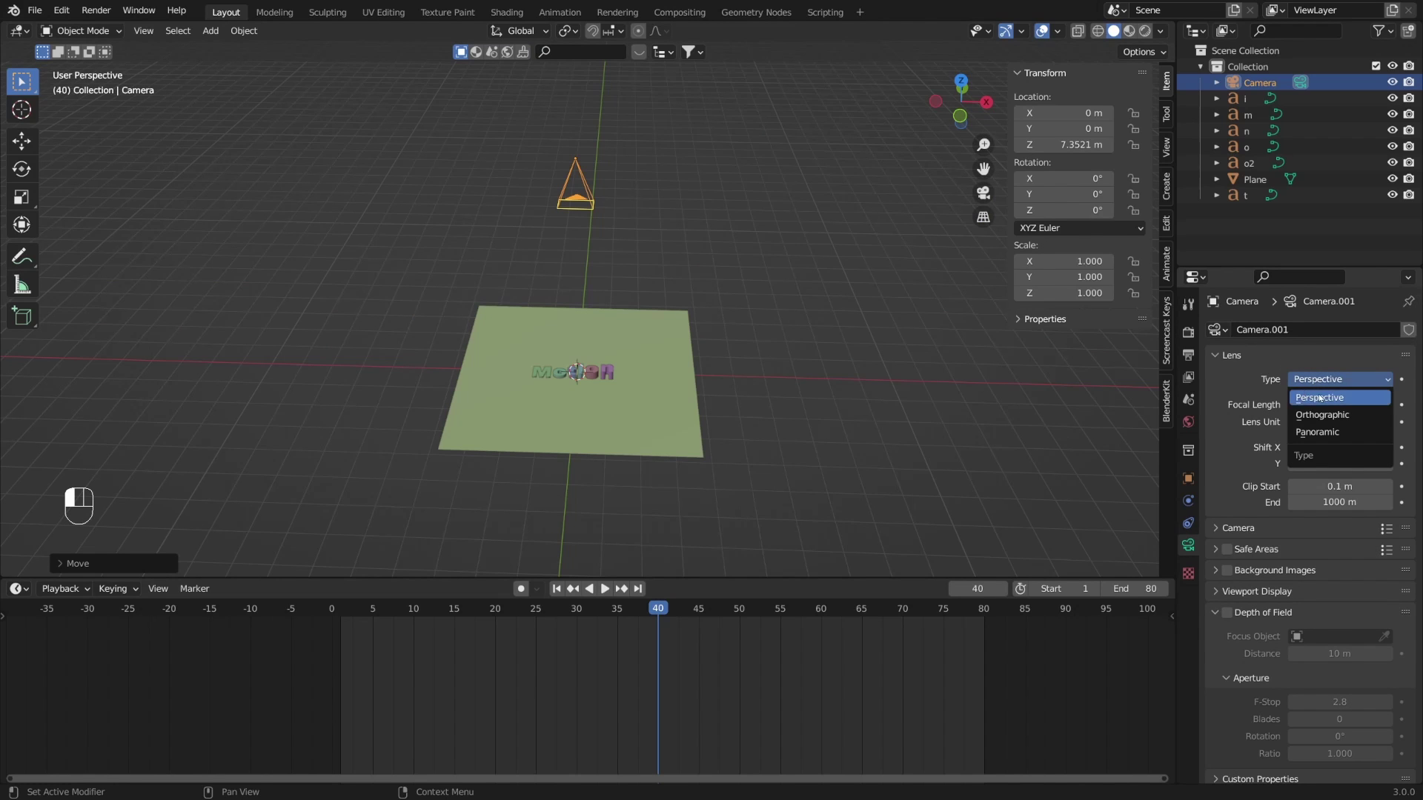
{"action": "left_click", "coordinate": [1328, 415]}
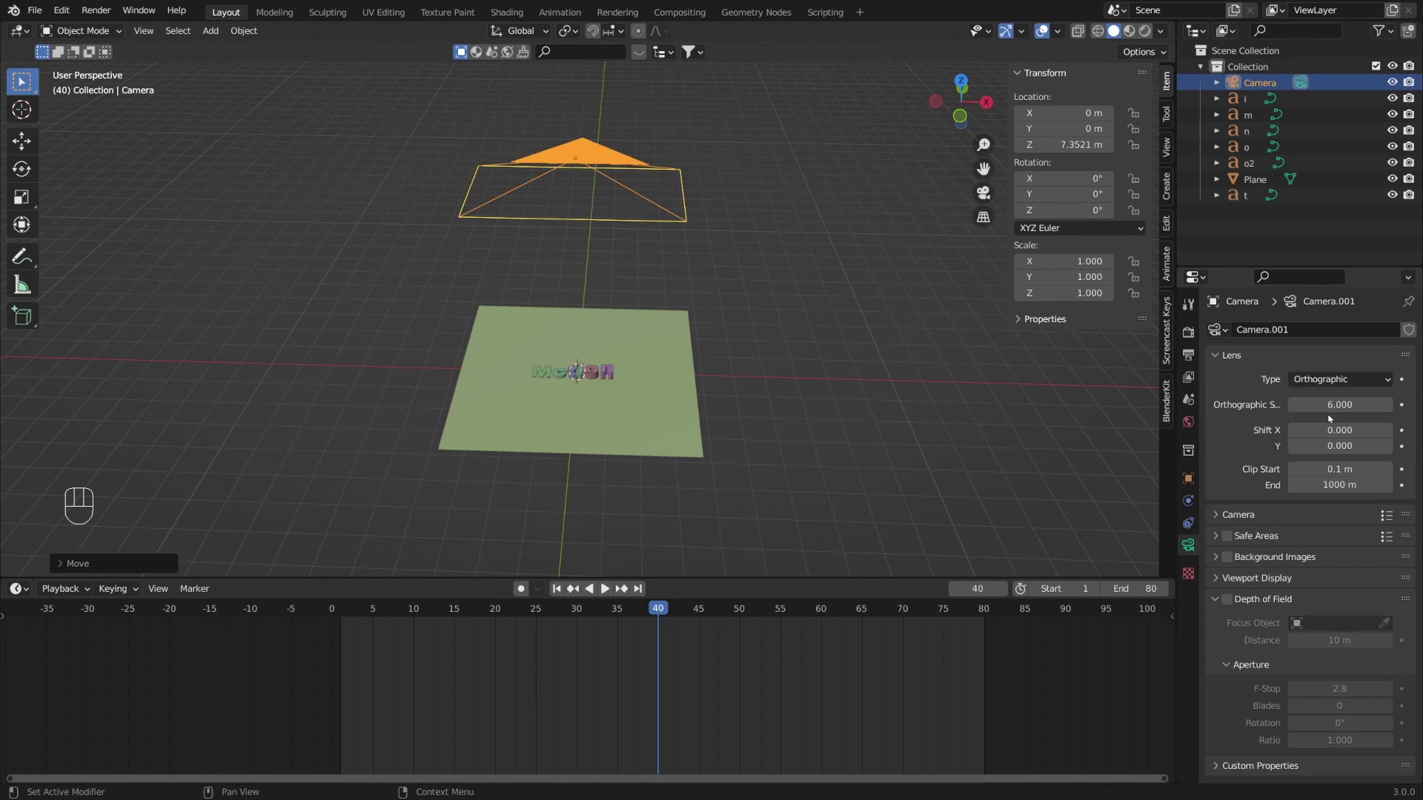
{"action": "key", "text": "KP_0"}
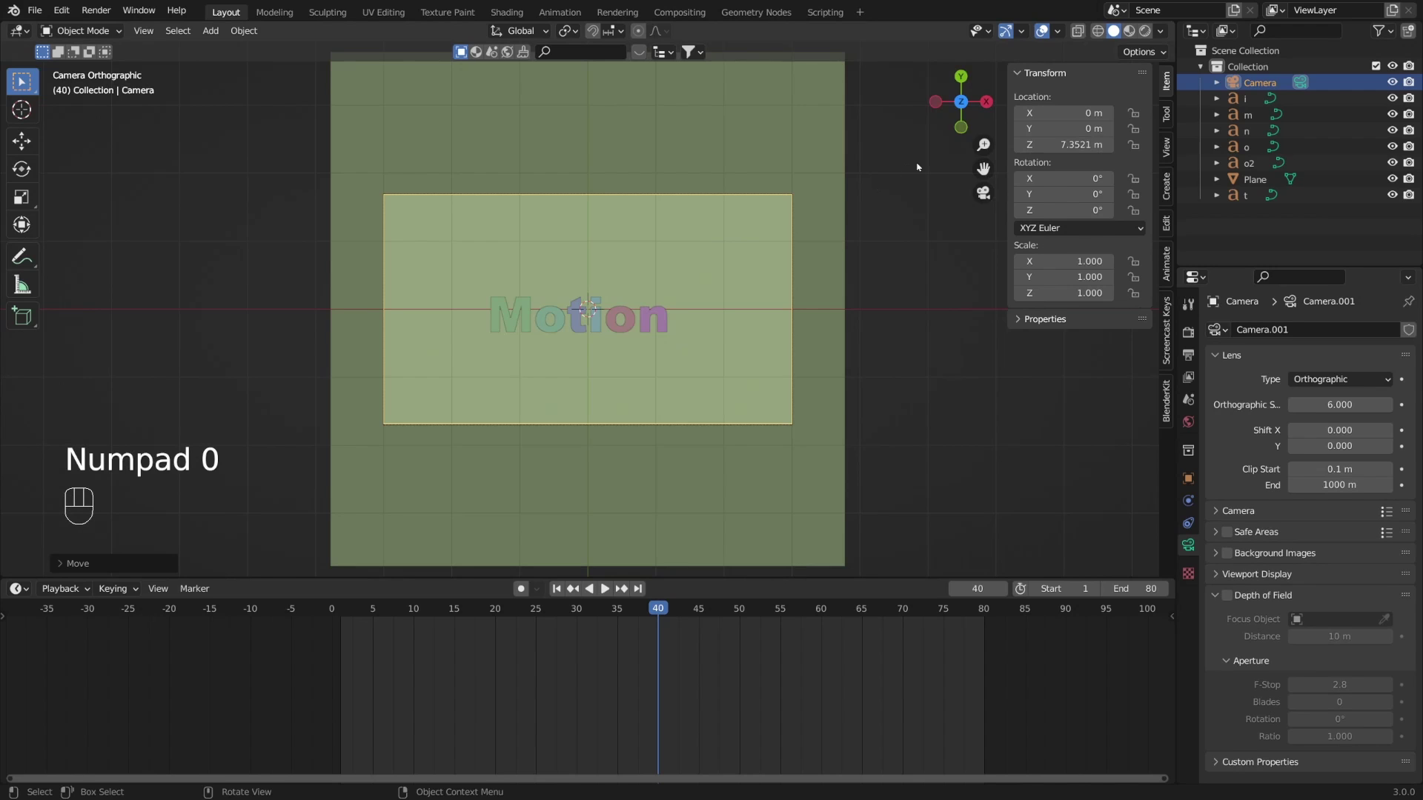
Step: Tilt the camera 9° on X, move it to Y -1.49 m, and set orthographic scale 4.8
{"action": "left_click", "coordinate": [1145, 33]}
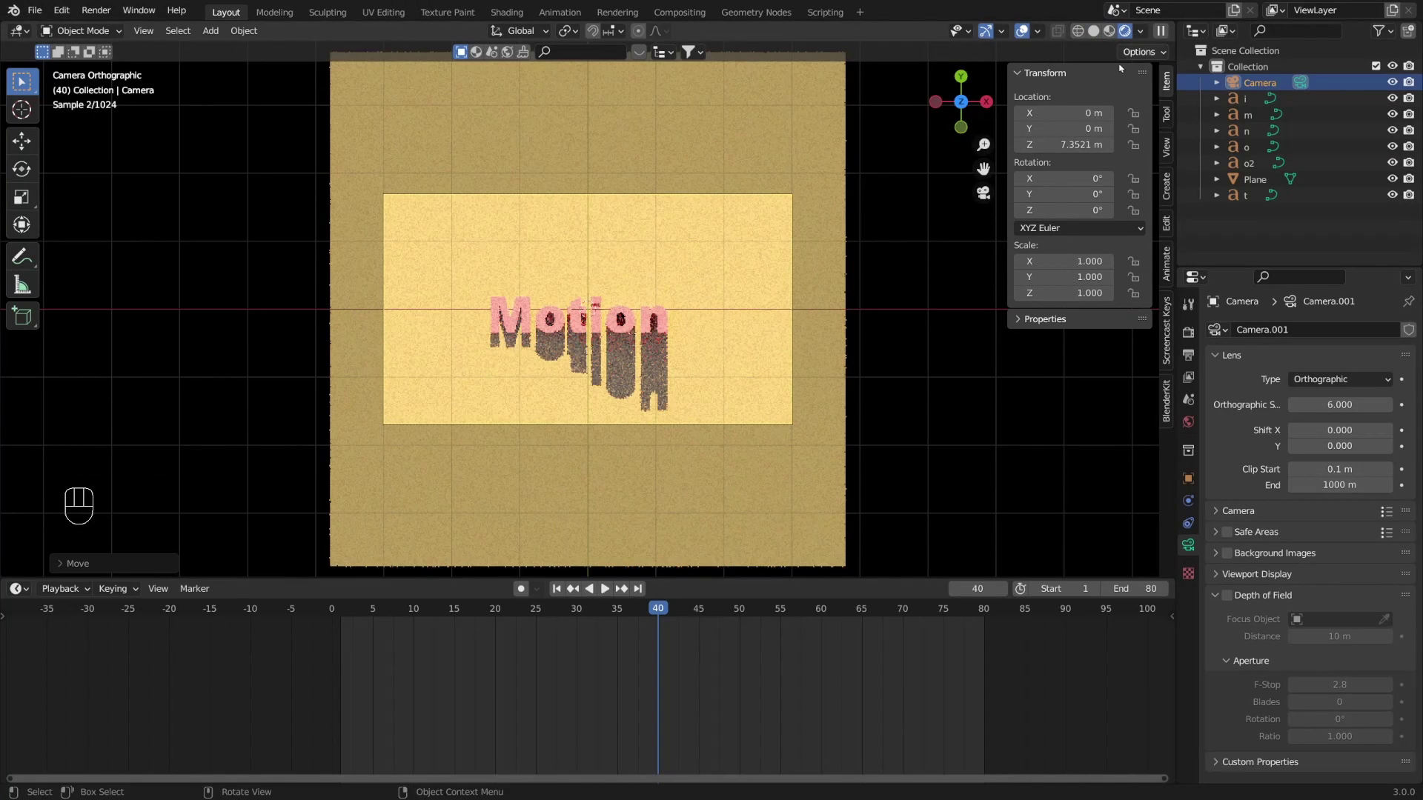
{"action": "left_click_drag", "start_coordinate": [1074, 144], "coordinate": [1045, 128]}
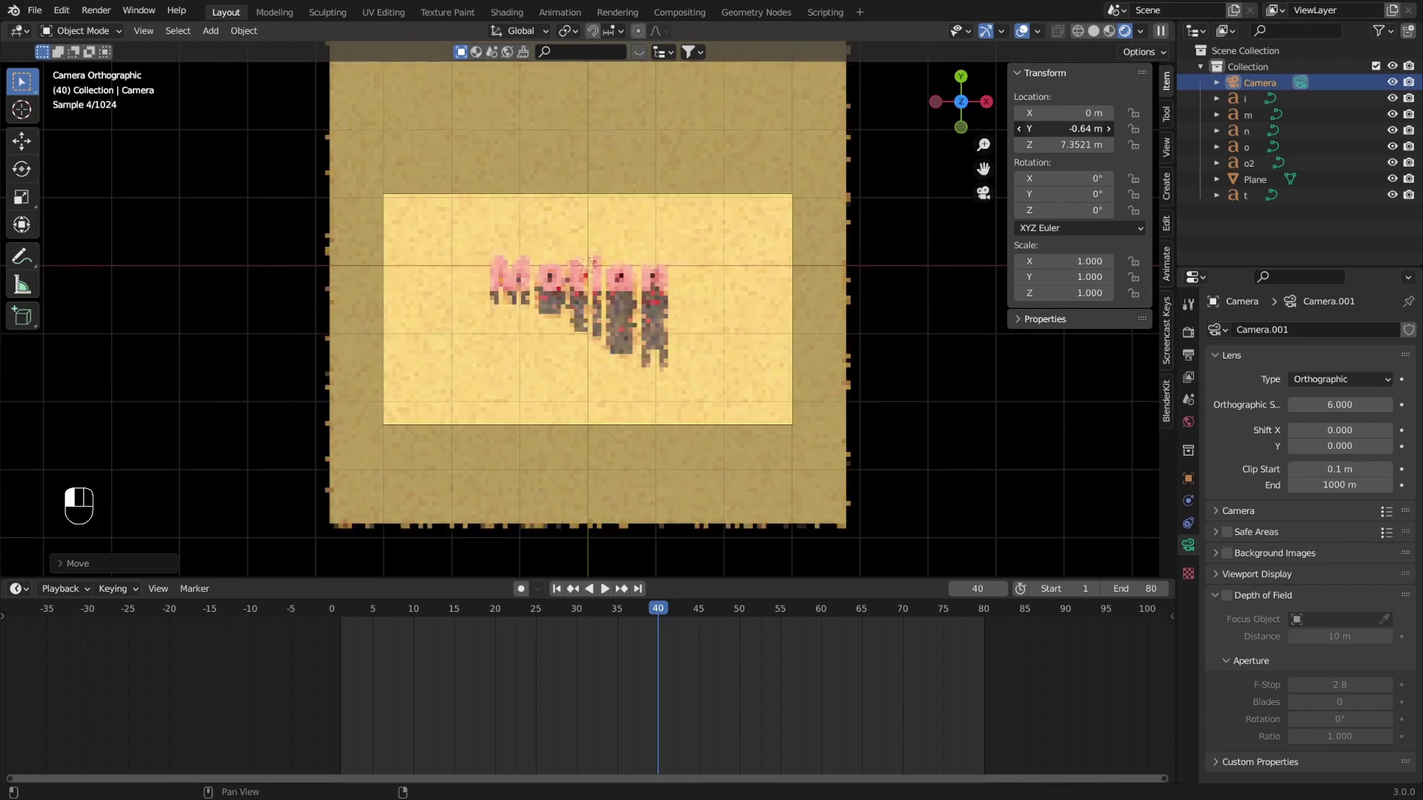
{"action": "left_click_drag", "start_coordinate": [1075, 178], "coordinate": [1097, 178]}
{"action": "left_click_drag", "start_coordinate": [1074, 128], "coordinate": [1045, 128]}
{"action": "left_click_drag", "start_coordinate": [1339, 405], "coordinate": [1304, 405]}
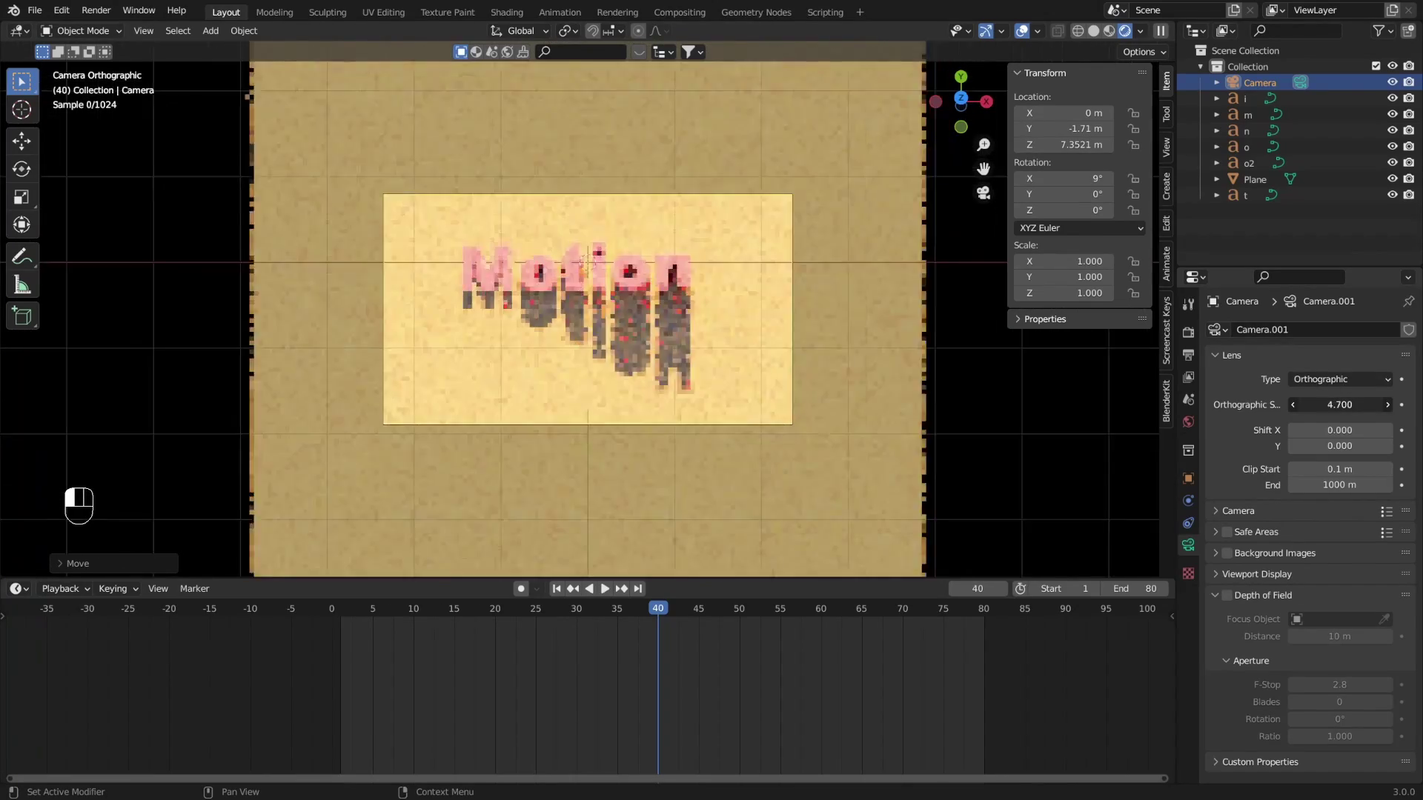
{"action": "mouse_move", "coordinate": [1067, 128]}
{"action": "left_mouse_down"}
{"action": "mouse_move", "coordinate": [1095, 129]}
{"action": "mouse_move", "coordinate": [1057, 134]}
{"action": "left_mouse_up"}
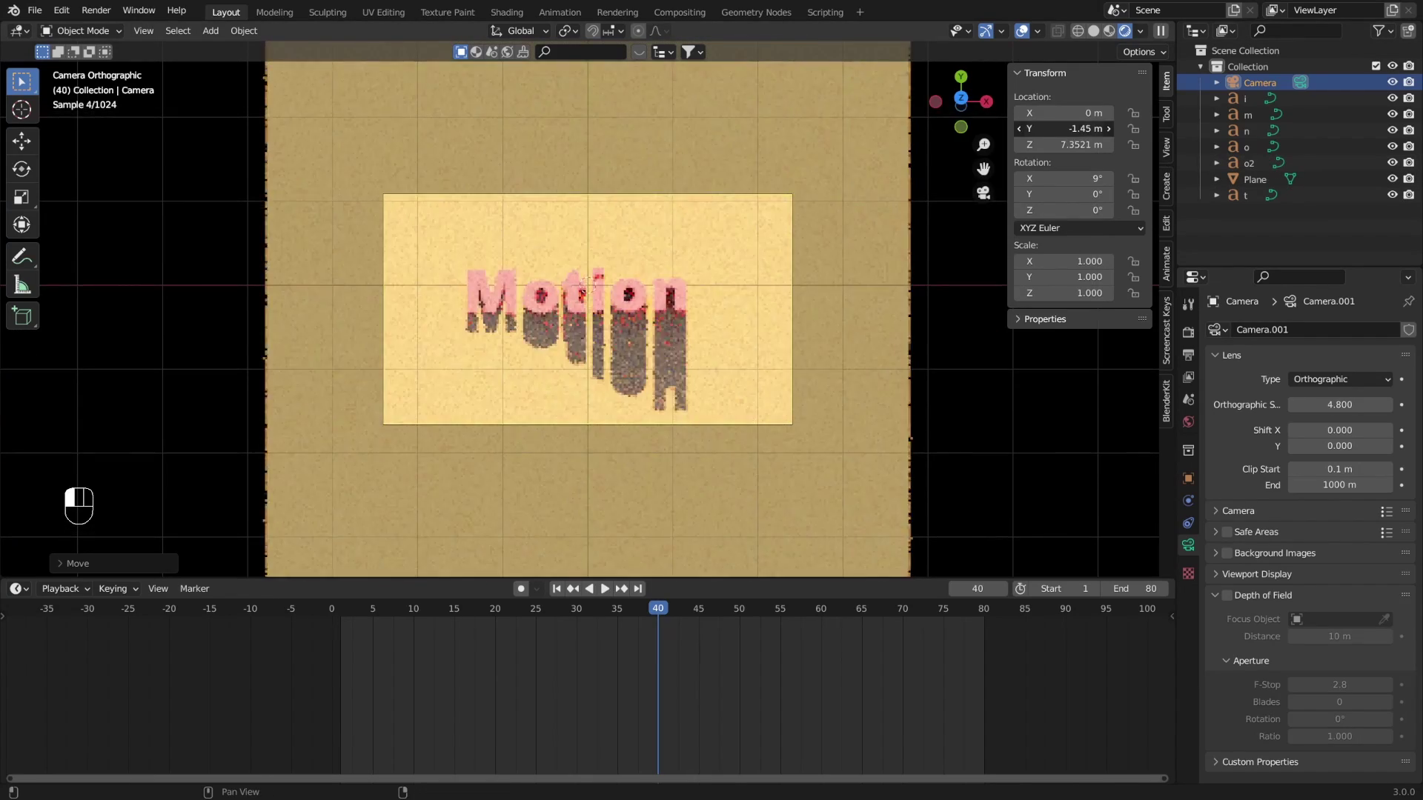
Step: Enable viewport denoising and set the colour management look to High Contrast
{"action": "left_click", "coordinate": [1188, 335]}
{"action": "left_click", "coordinate": [1238, 516]}
{"action": "scroll", "coordinate": [1245, 537], "scroll_direction": "down", "scroll_amount": 4}
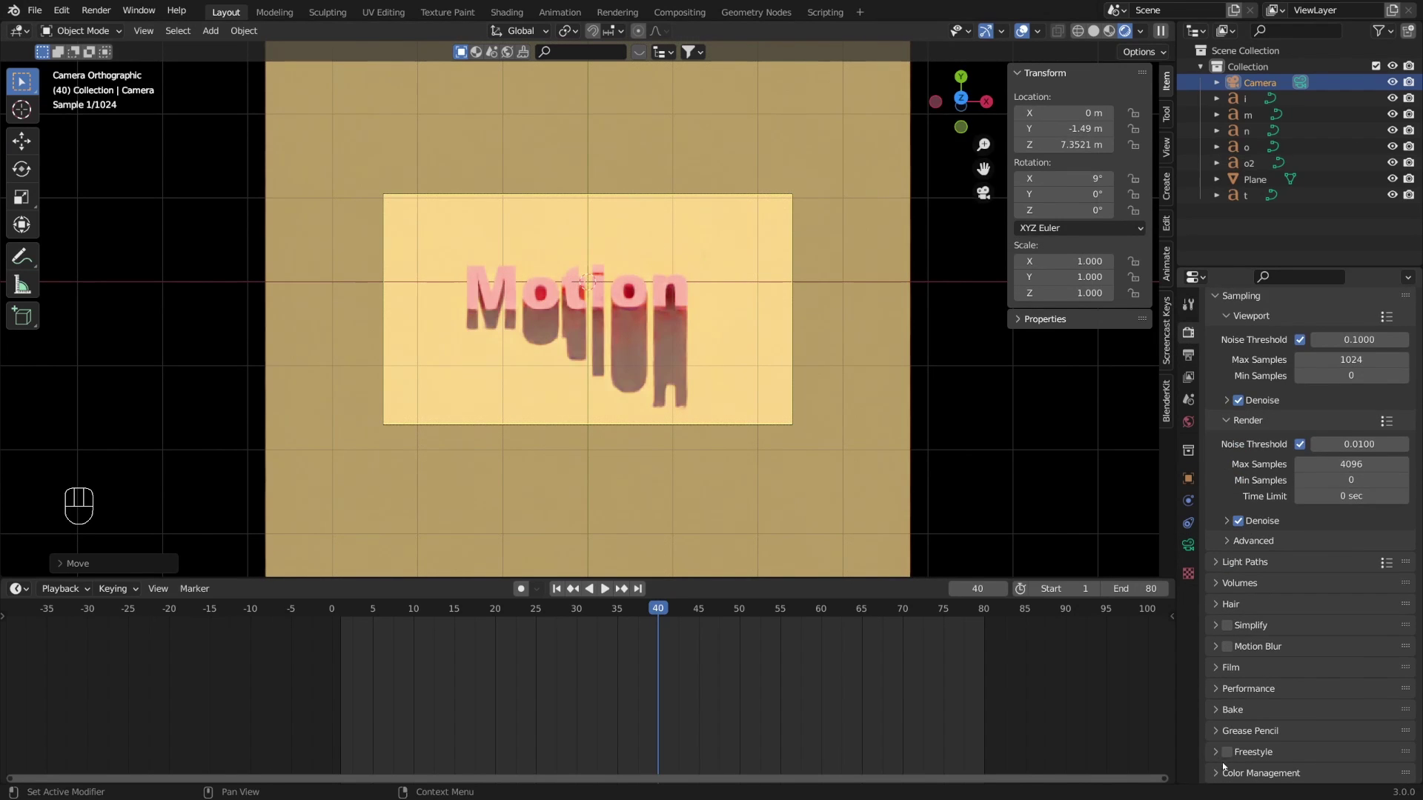
{"action": "scroll", "coordinate": [1273, 729], "scroll_direction": "down", "scroll_amount": 5}
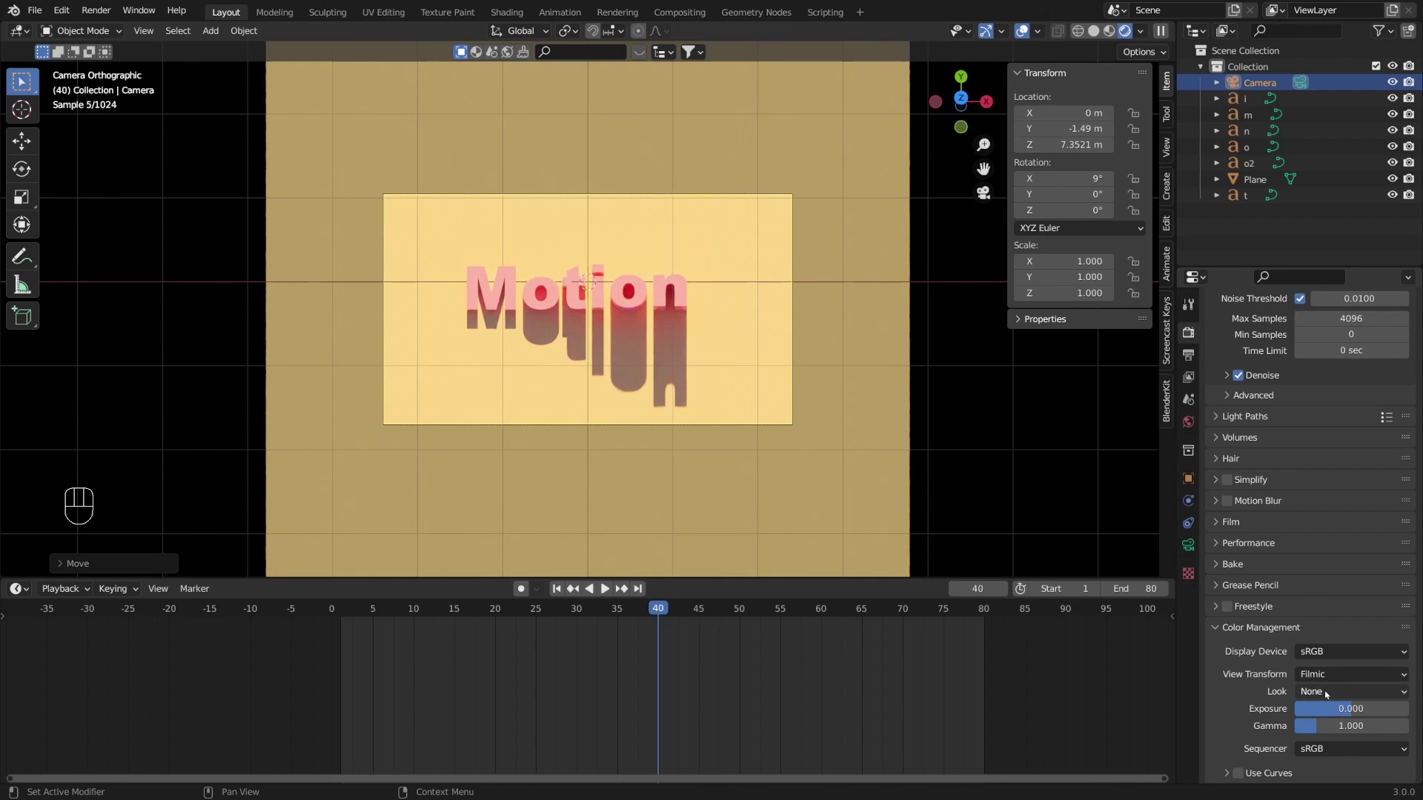
{"action": "left_click", "coordinate": [1326, 691]}
{"action": "left_click", "coordinate": [1319, 637]}
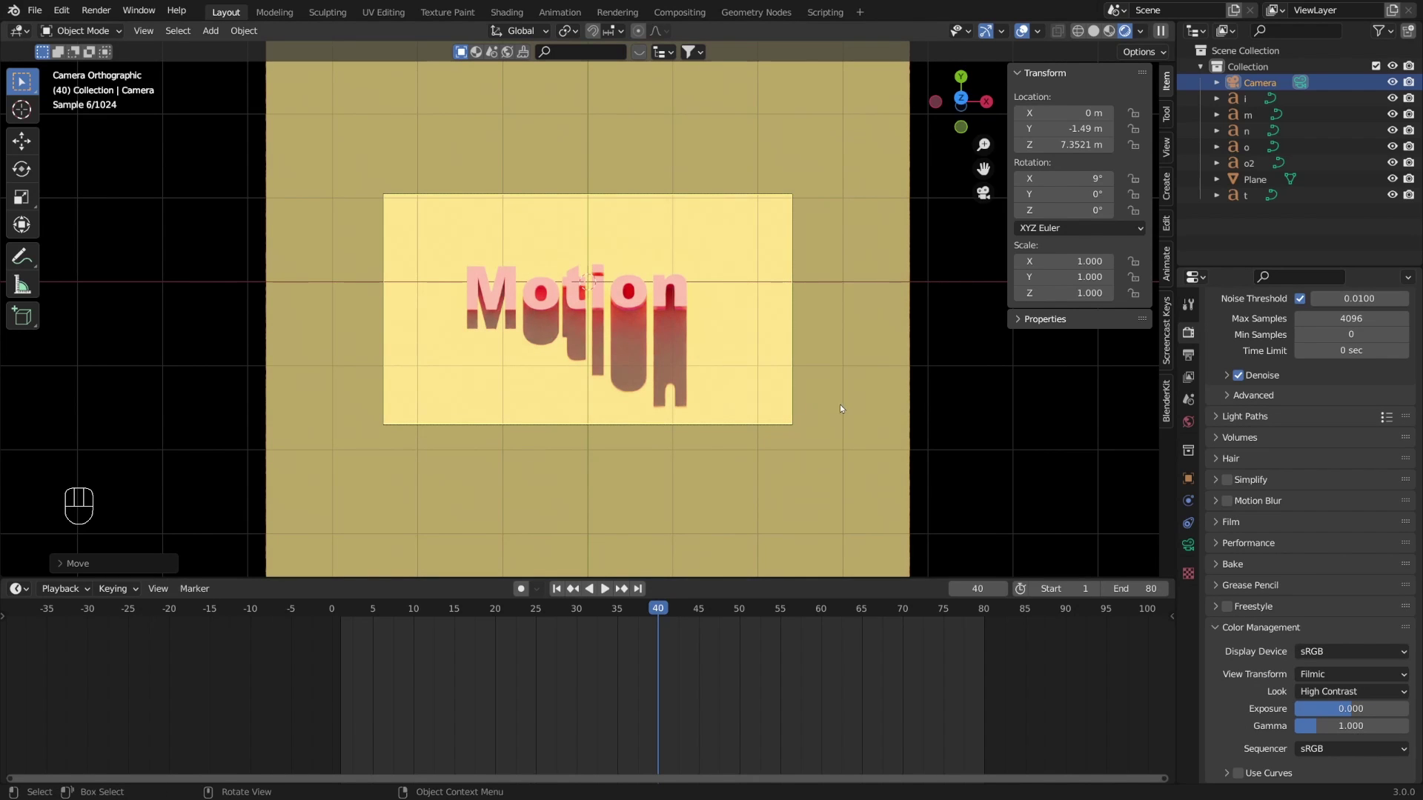
Step: Preview the animation, then show the Output properties with the 1920×1080 PNG settings
{"action": "key", "text": "space"}
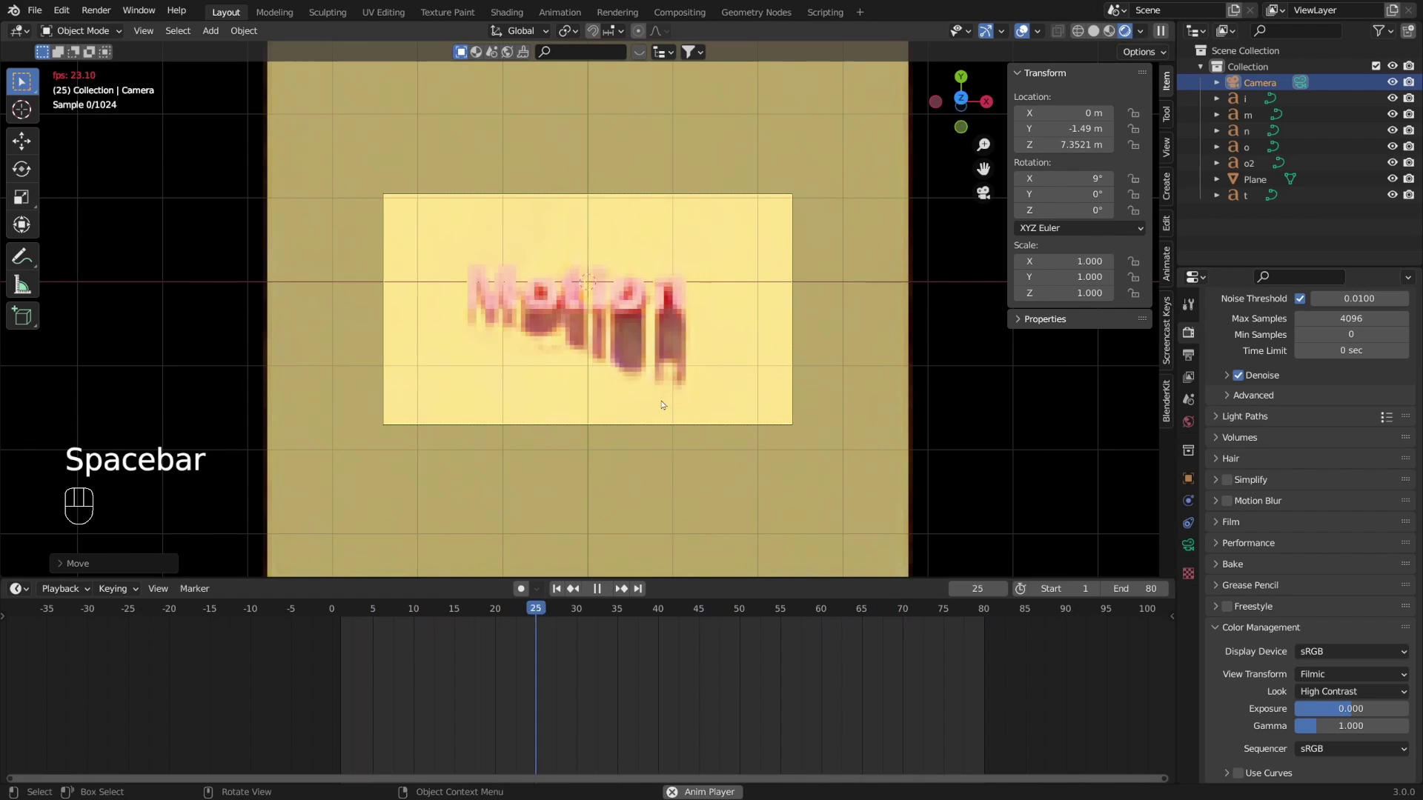
{"action": "key", "text": "space"}
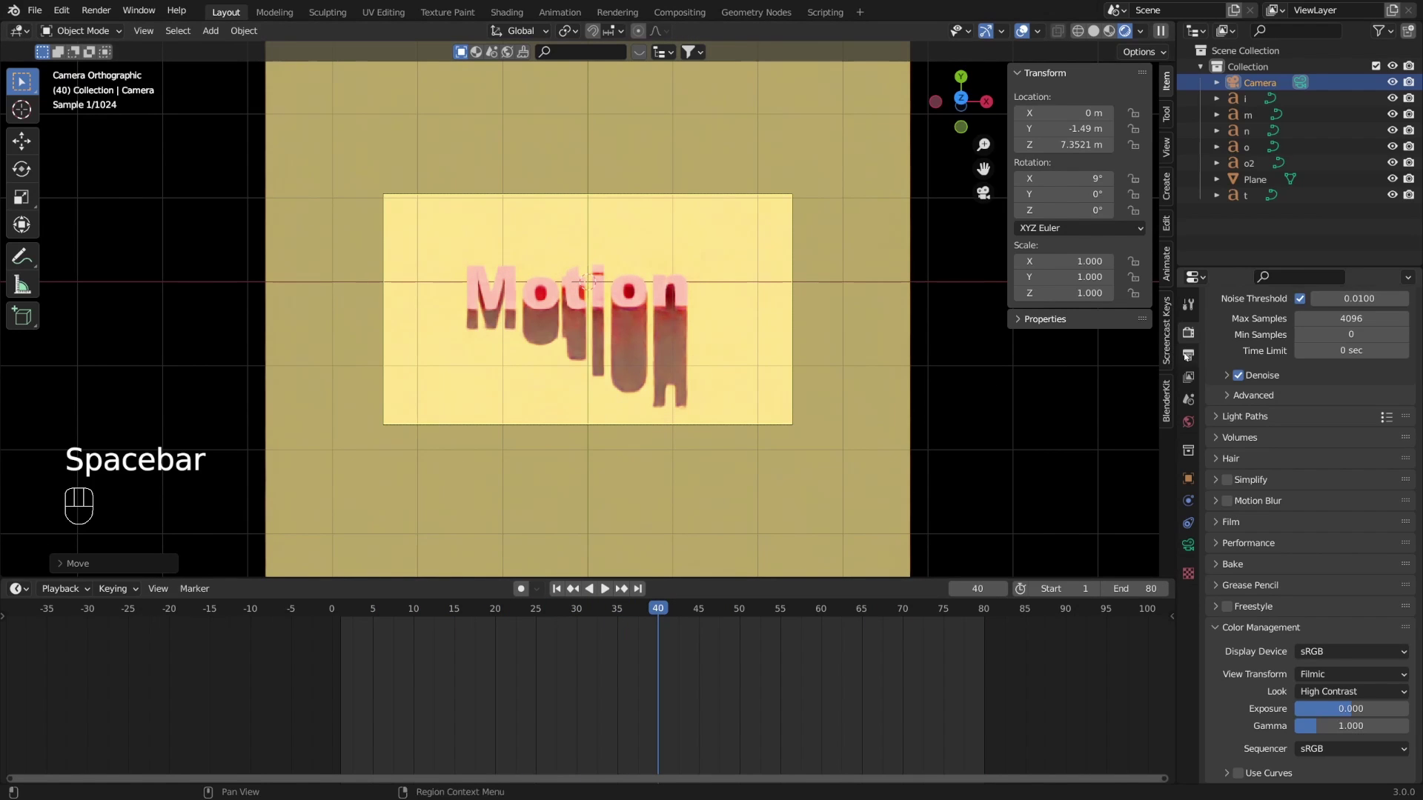
{"action": "left_click", "coordinate": [1187, 357]}
{"action": "scroll", "coordinate": [1335, 345], "scroll_direction": "up", "scroll_amount": 3}
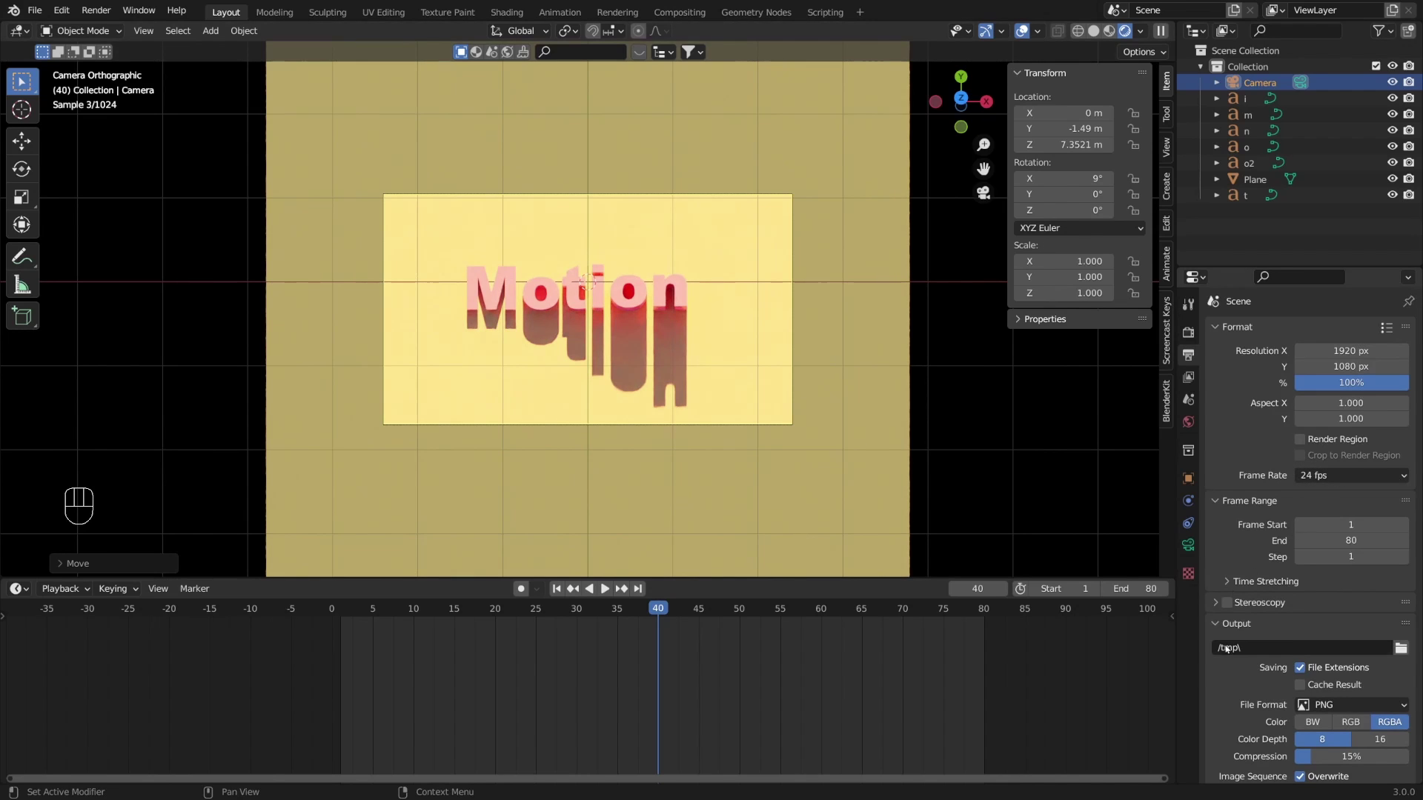
Step: Change the output File Format to AVI JPEG, then render the image from the Render menu
{"action": "scroll", "coordinate": [1227, 650], "scroll_direction": "down", "scroll_amount": 2}
{"action": "left_click", "coordinate": [1391, 639]}
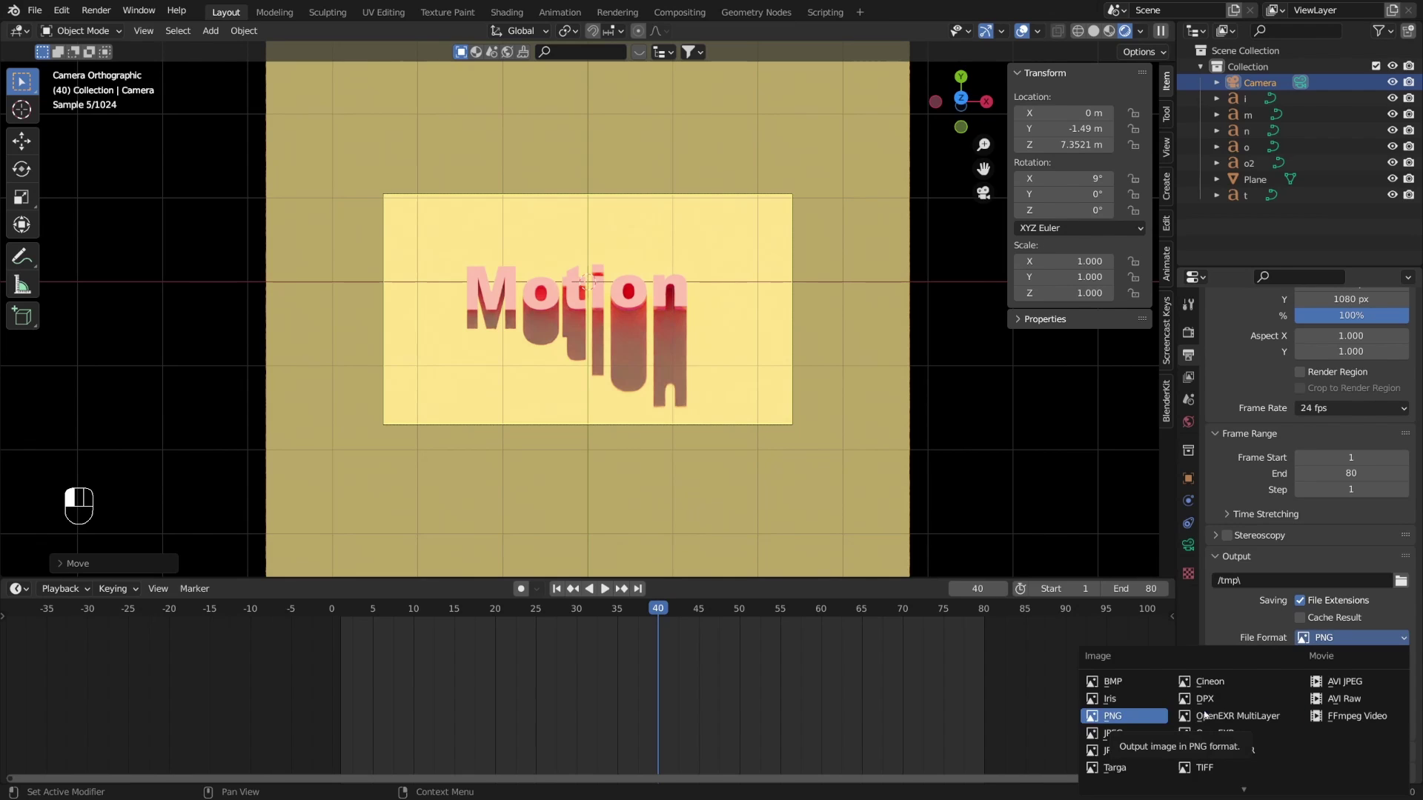
{"action": "left_click", "coordinate": [1344, 681]}
{"action": "left_click", "coordinate": [1379, 688]}
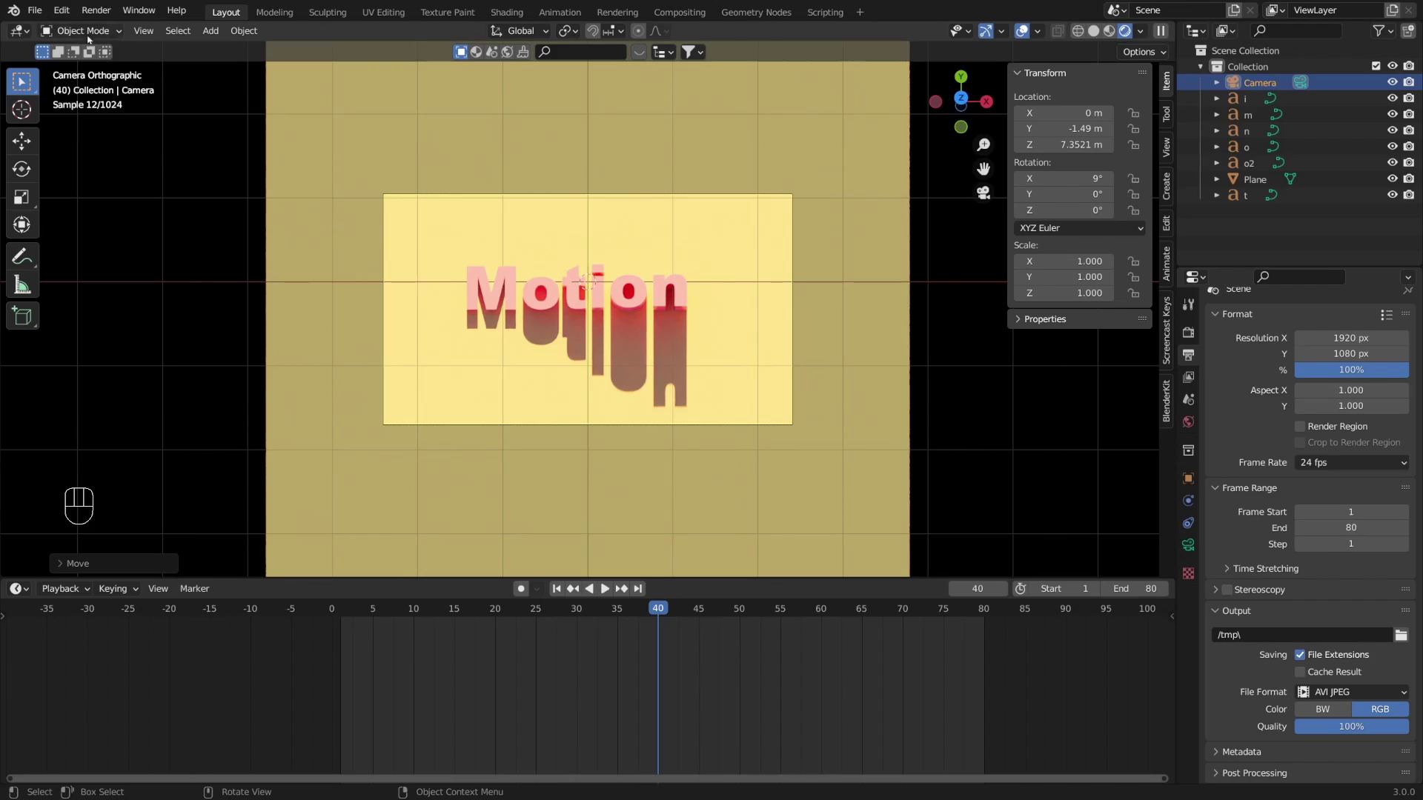
{"action": "left_click", "coordinate": [95, 11]}
{"action": "left_click", "coordinate": [104, 42]}
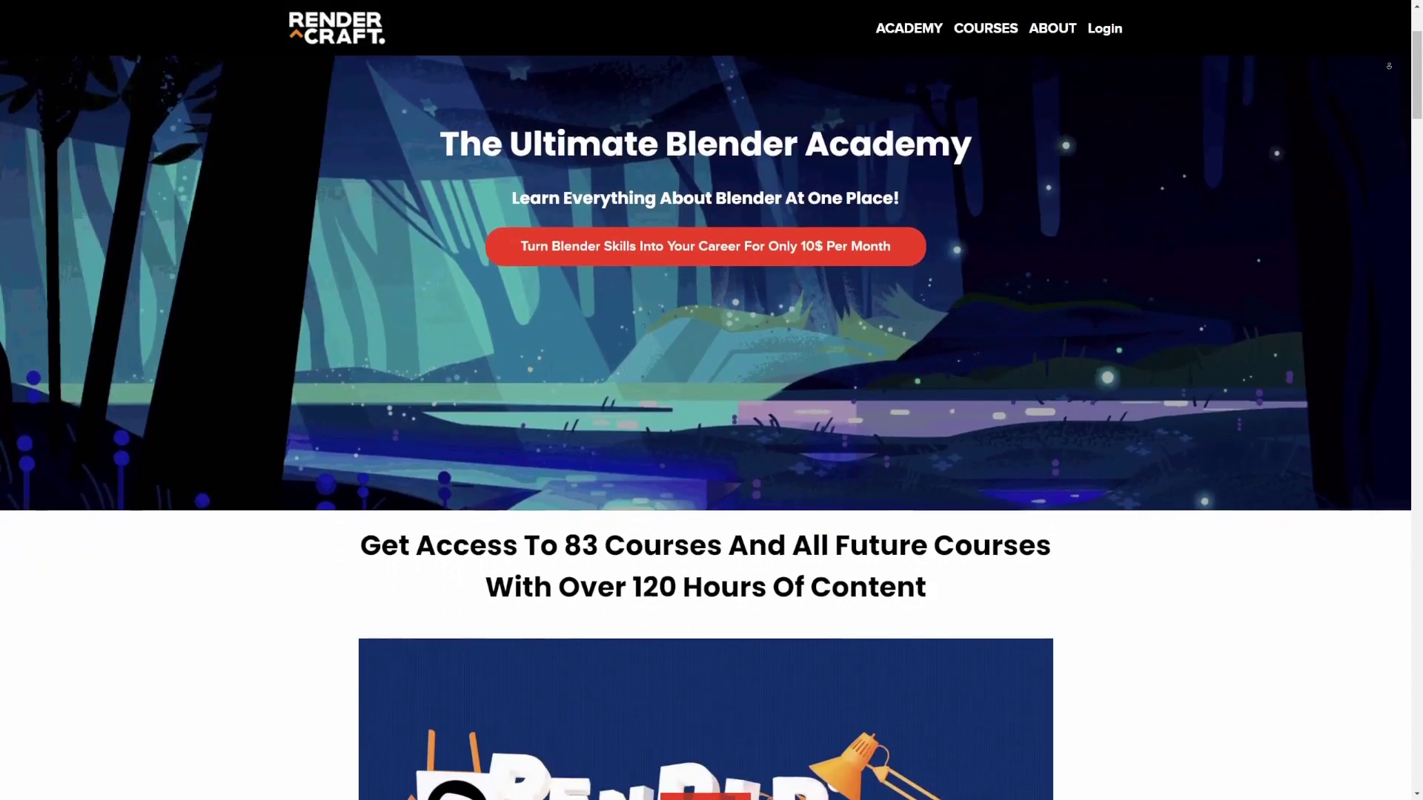
Step: Scroll down the Blender Academy page to the catalogue listing the $10/month Academy and $10 courses
{"action": "scroll", "coordinate": [706, 401], "scroll_direction": "down", "scroll_amount": 8}
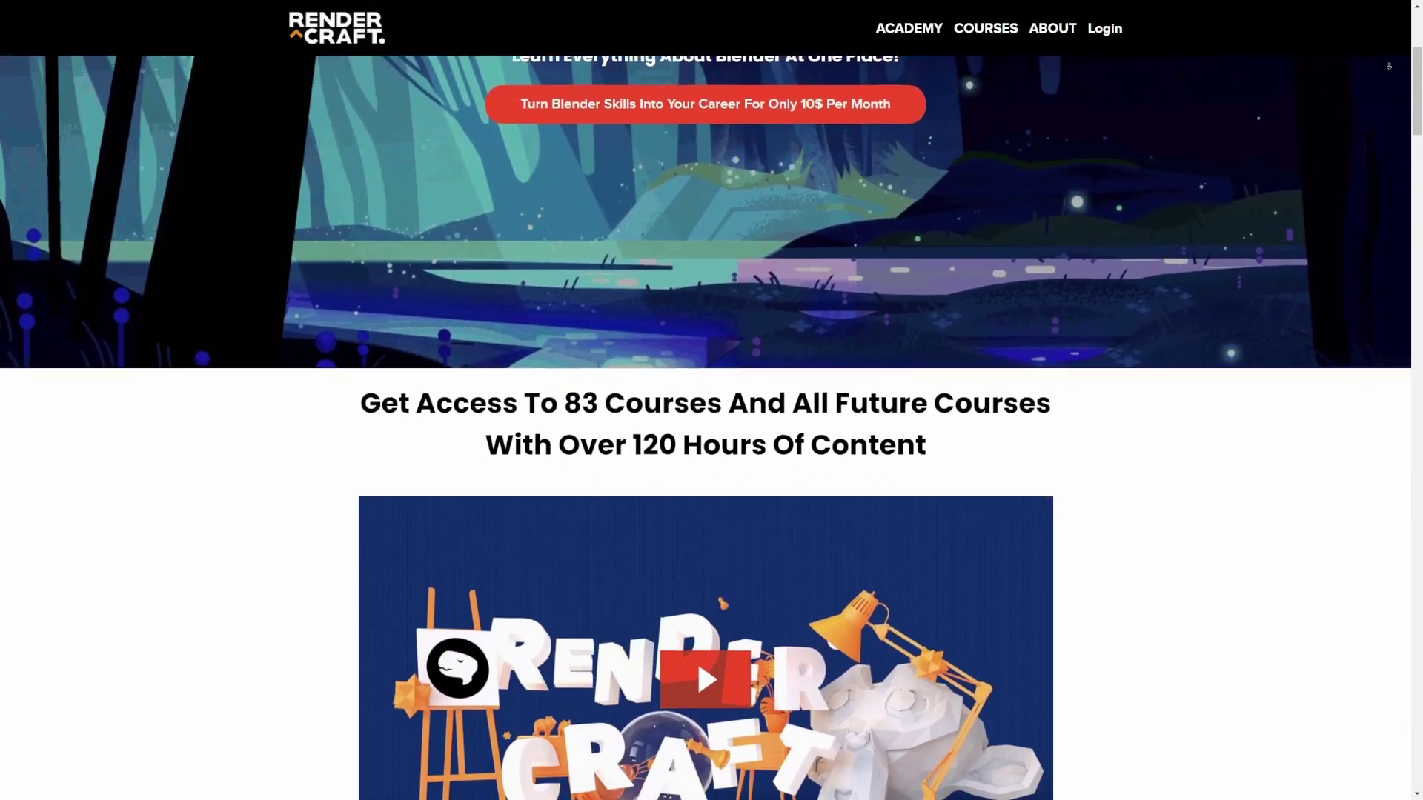
{"action": "scroll", "coordinate": [706, 400], "scroll_direction": "down", "scroll_amount": 10}
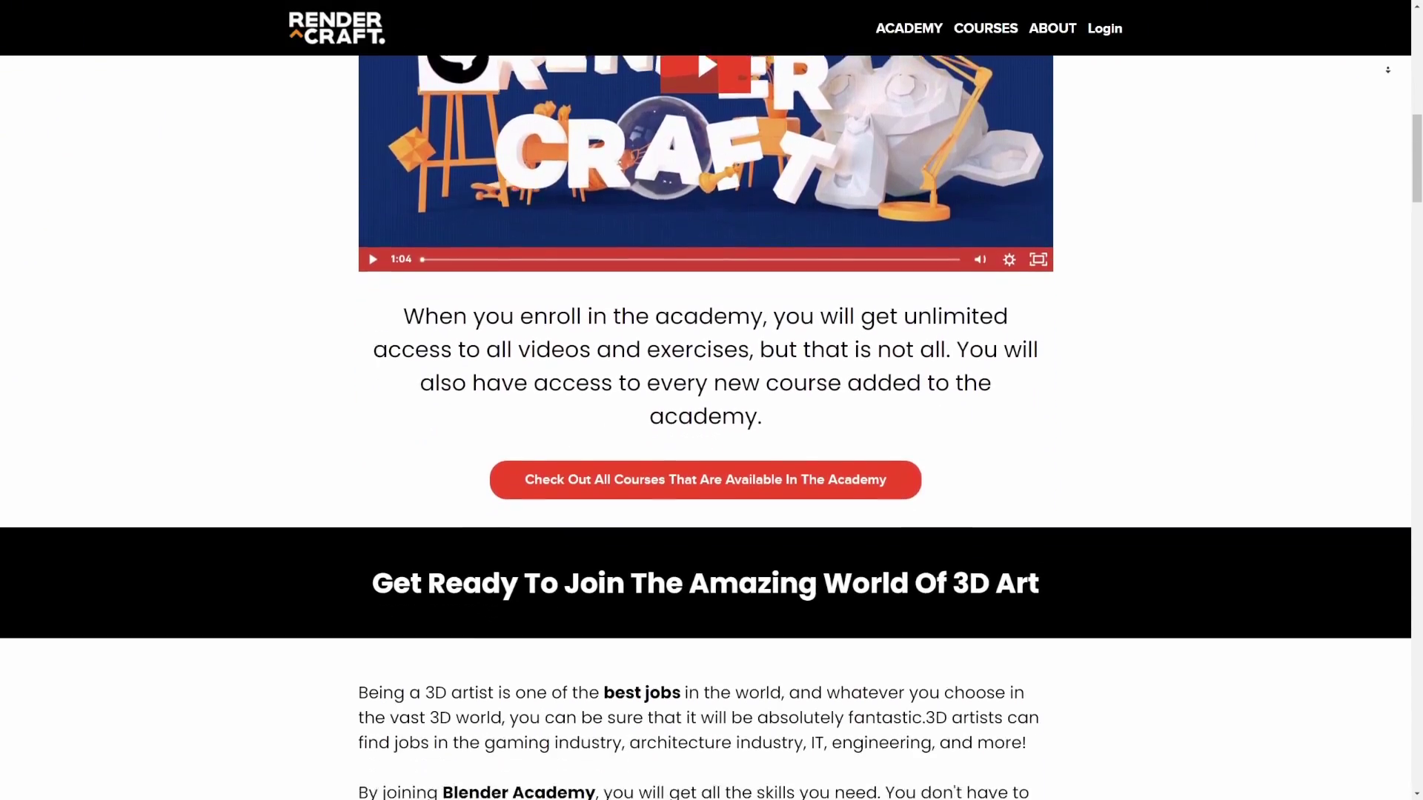
{"action": "scroll", "coordinate": [705, 401], "scroll_direction": "down", "scroll_amount": 9}
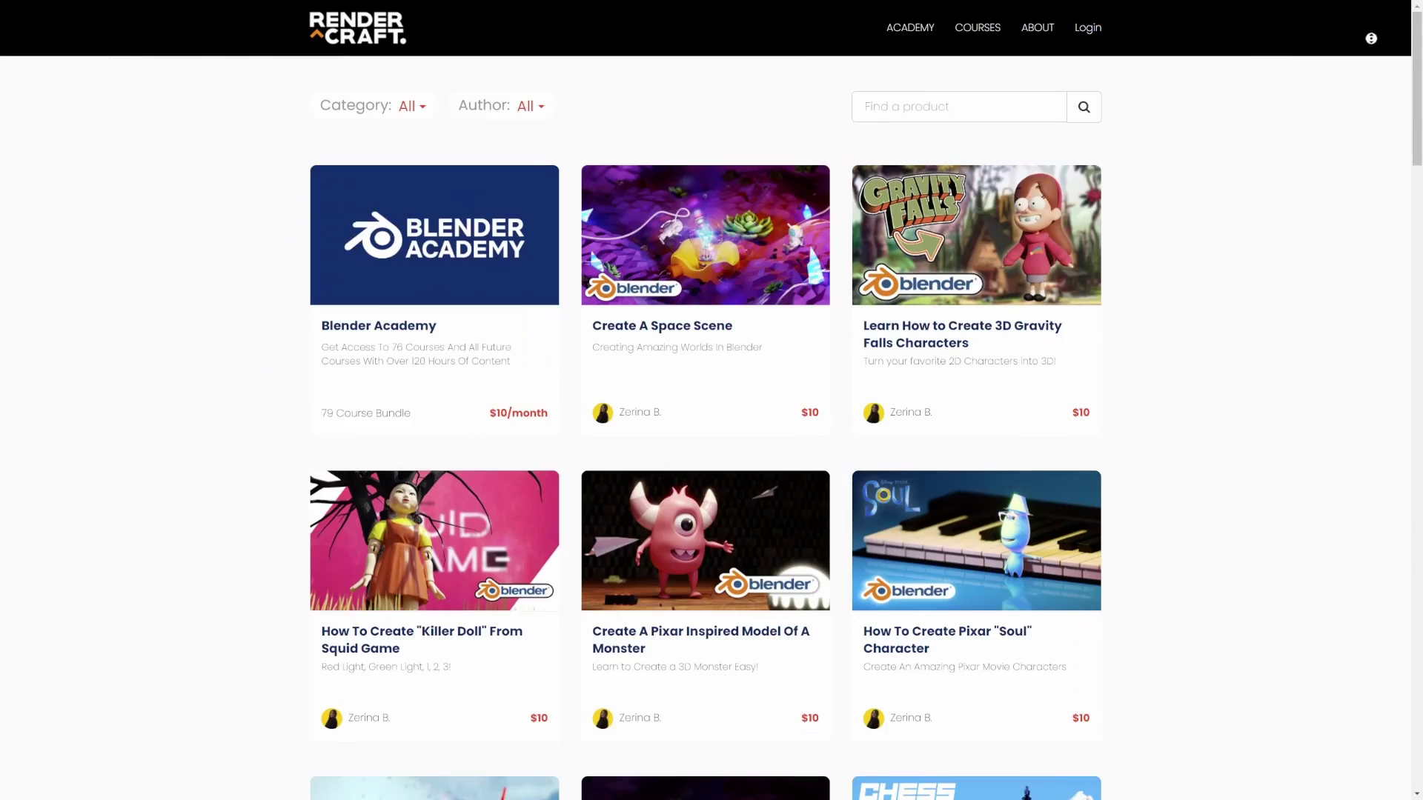
{"action": "scroll", "coordinate": [1370, 38], "scroll_direction": "down", "scroll_amount": 7}
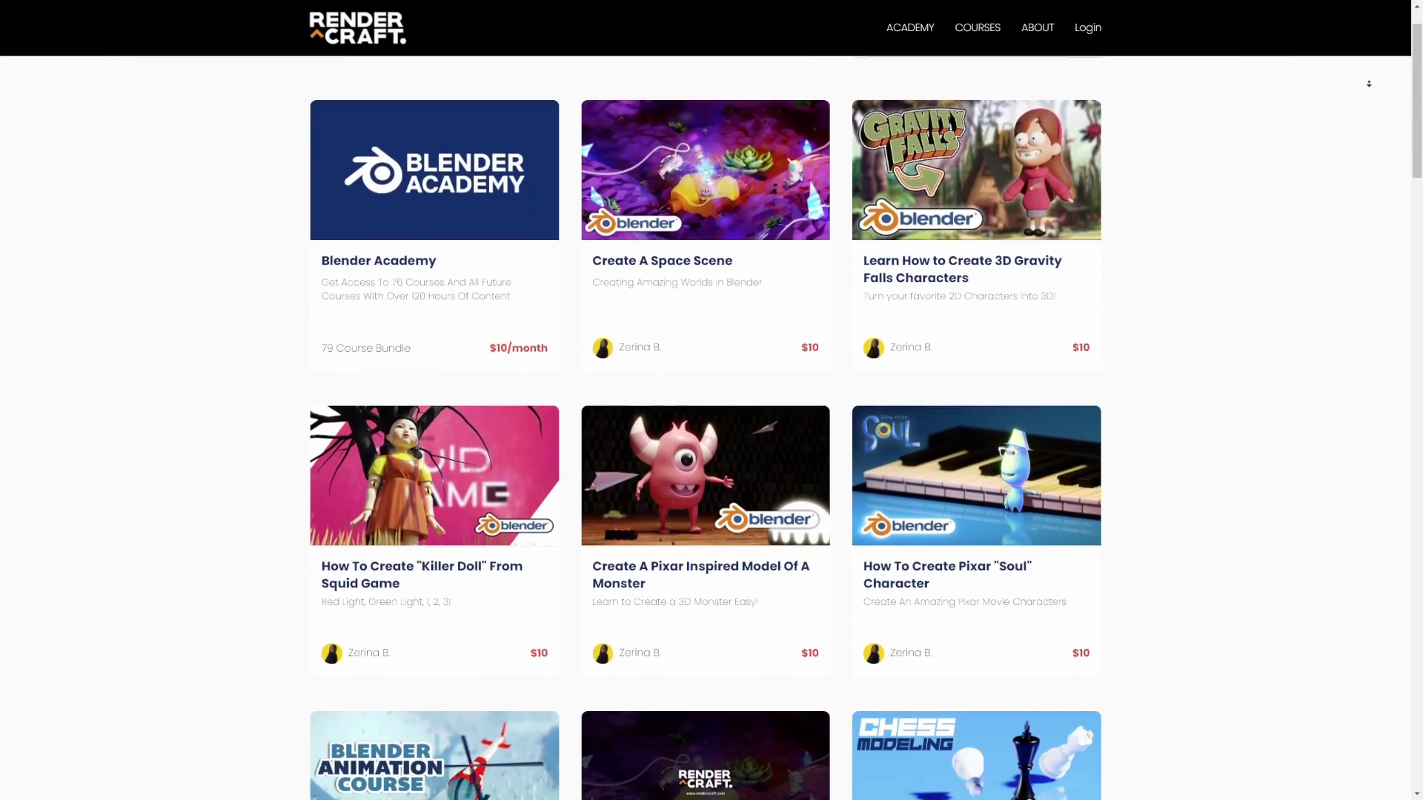